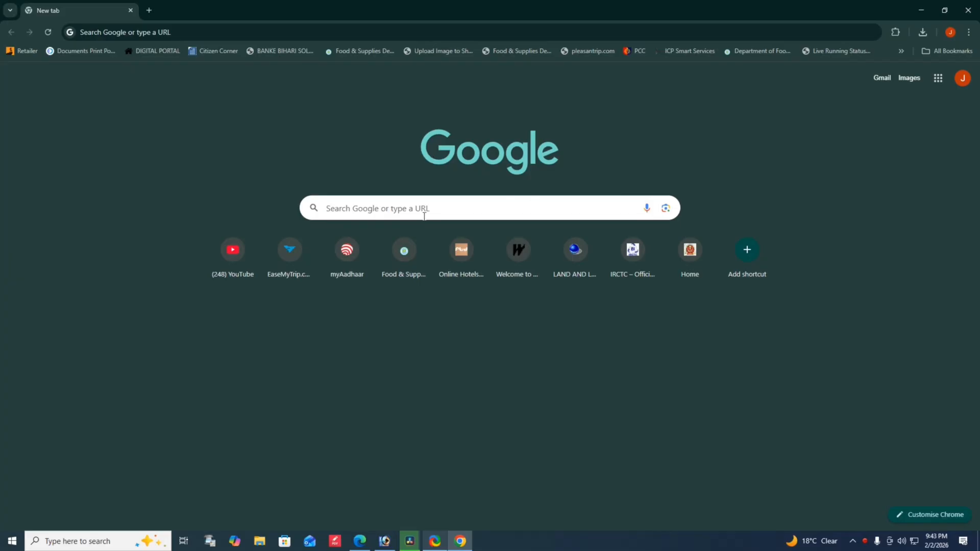
# Step: Search the web for "PASSPORT", open the official Passport Seva website and dismiss its Tatkaal advisory
pyautogui.click(425, 216)
pyautogui.write('PASSPORT')
pyautogui.click(338, 254)
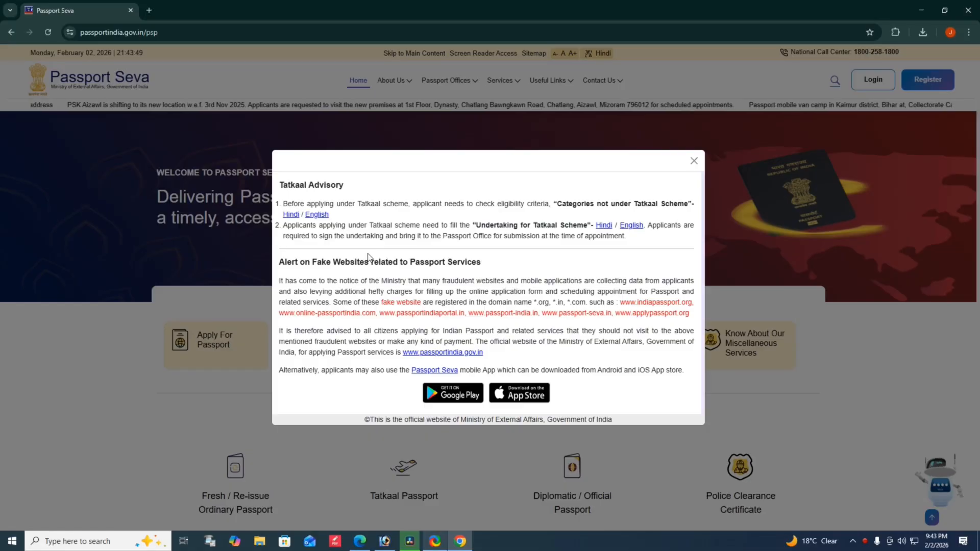
pyautogui.click(698, 160)
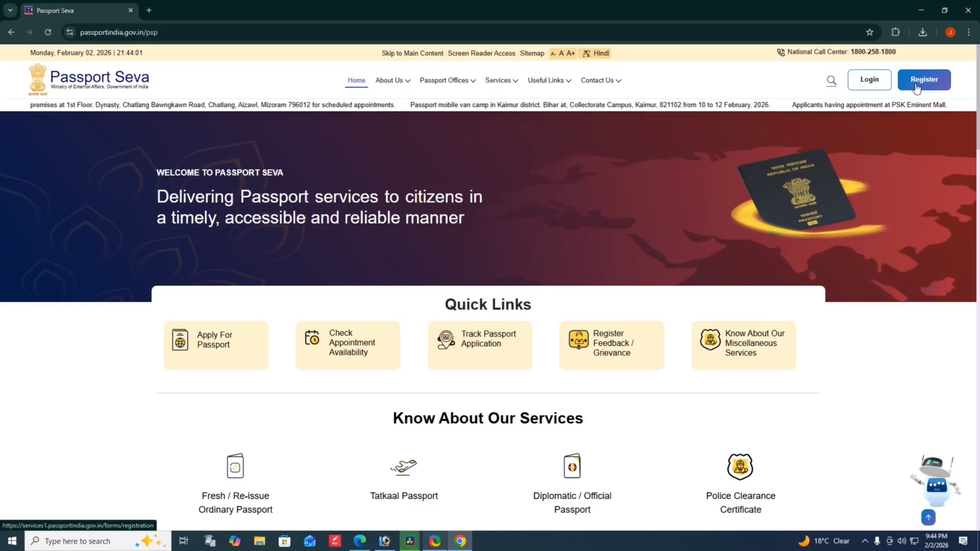
# Step: Log in to the Passport Seva portal with the login ID and account password
pyautogui.click(875, 89)
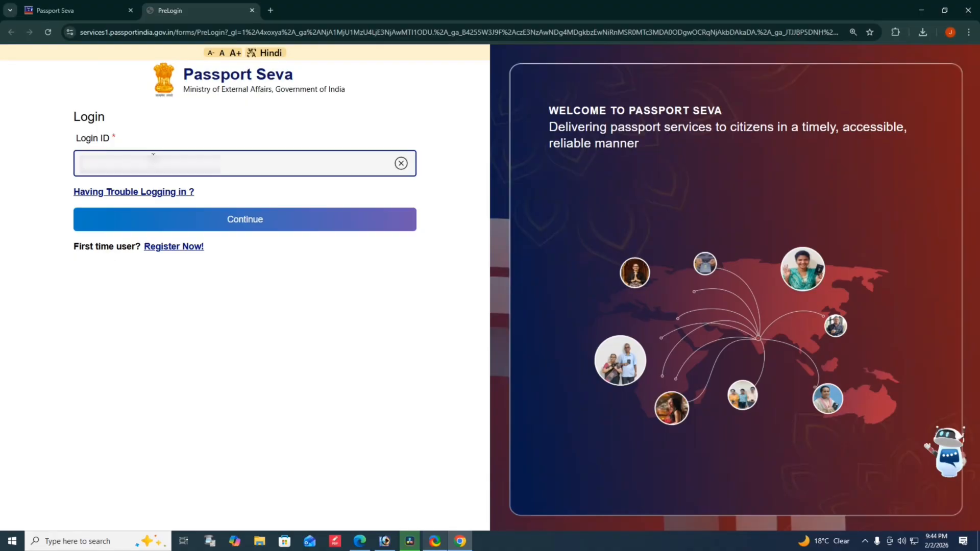
pyautogui.click(252, 224)
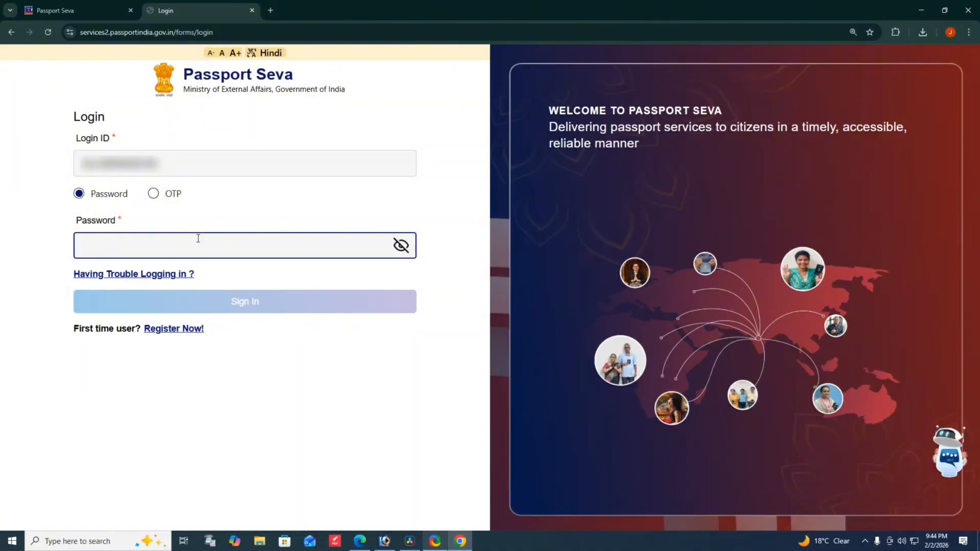
pyautogui.click(231, 301)
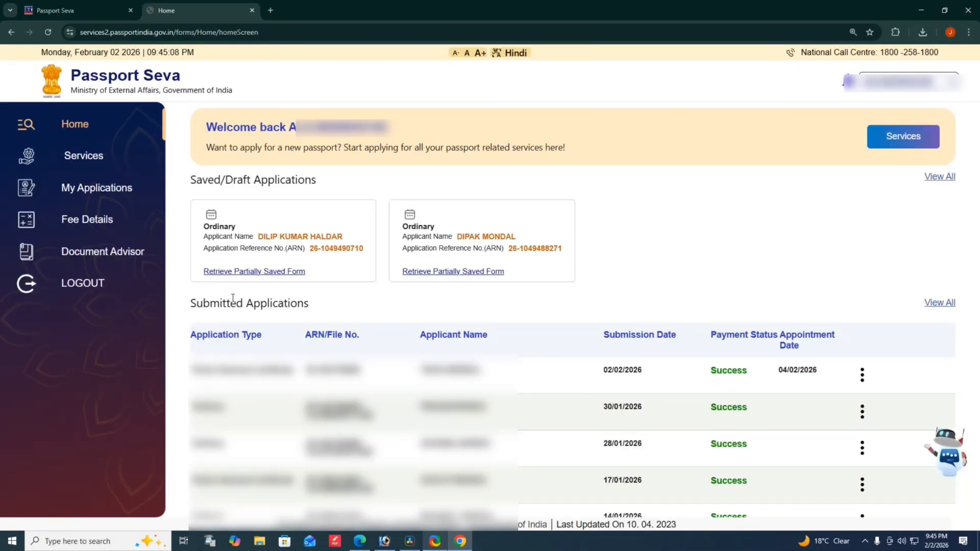
# Step: Start a Fresh Passport/Re-Issue of Passport application for the Kolkata passport office, skipping the previous passport details
pyautogui.click(84, 160)
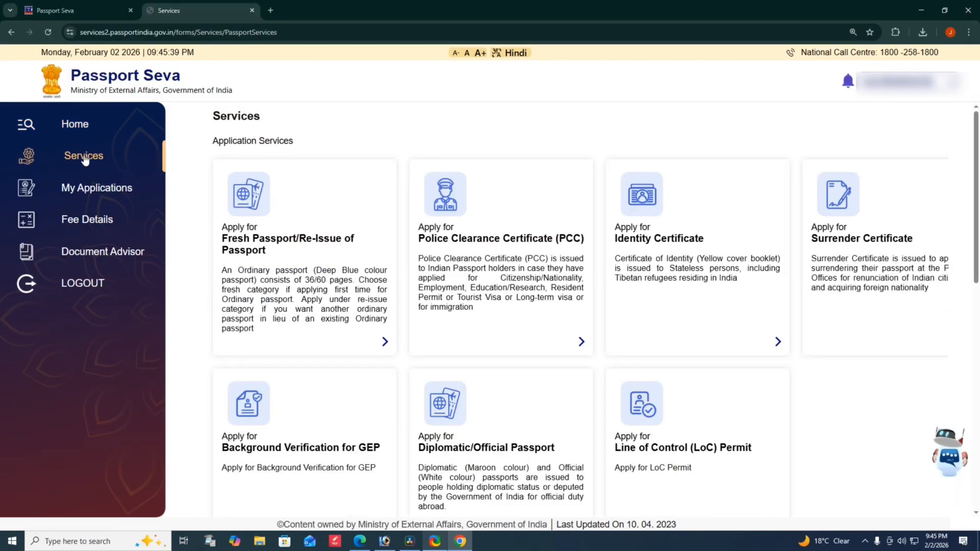
pyautogui.click(290, 251)
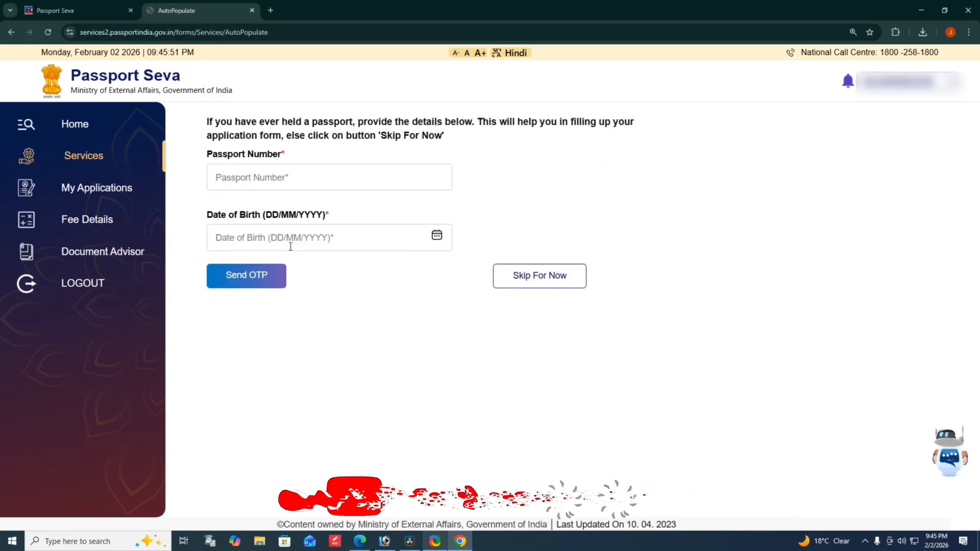
pyautogui.click(540, 288)
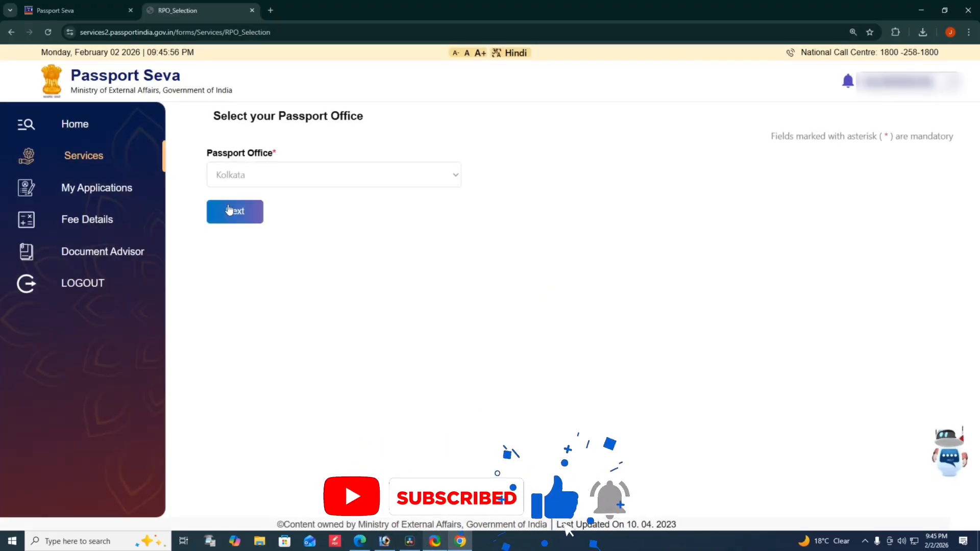
pyautogui.click(232, 211)
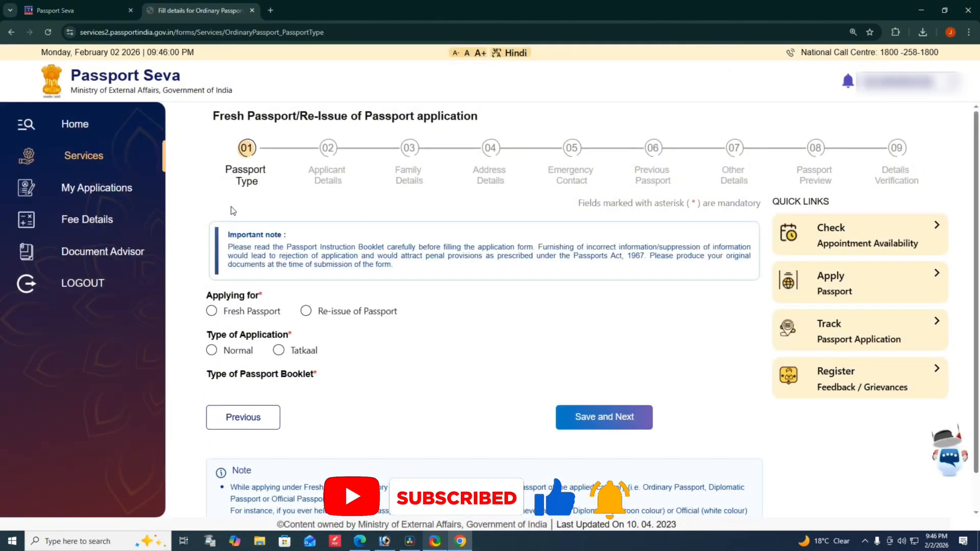
# Step: Choose Re-issue of Passport as the service being applied for
pyautogui.scroll(-1, 232, 211)
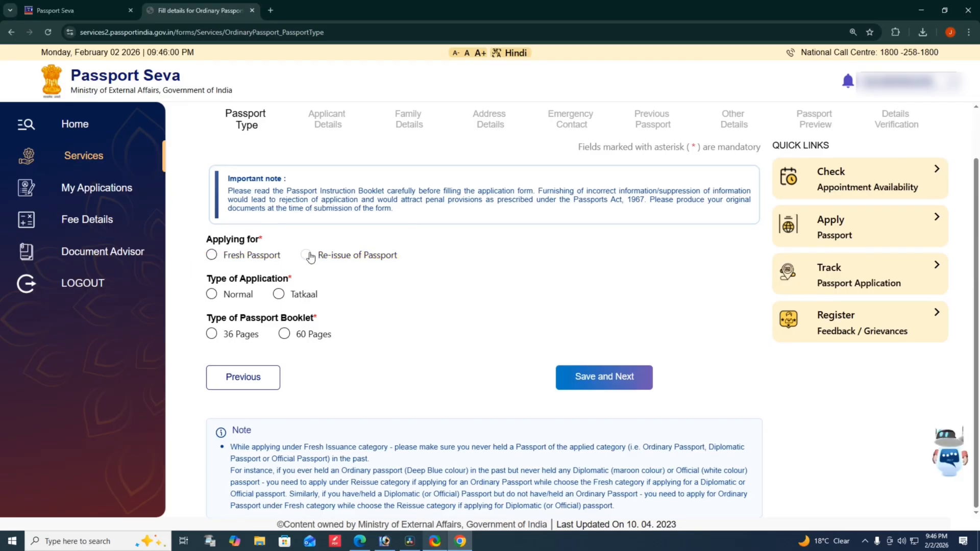
pyautogui.click(306, 254)
pyautogui.scroll(-1, 332, 253)
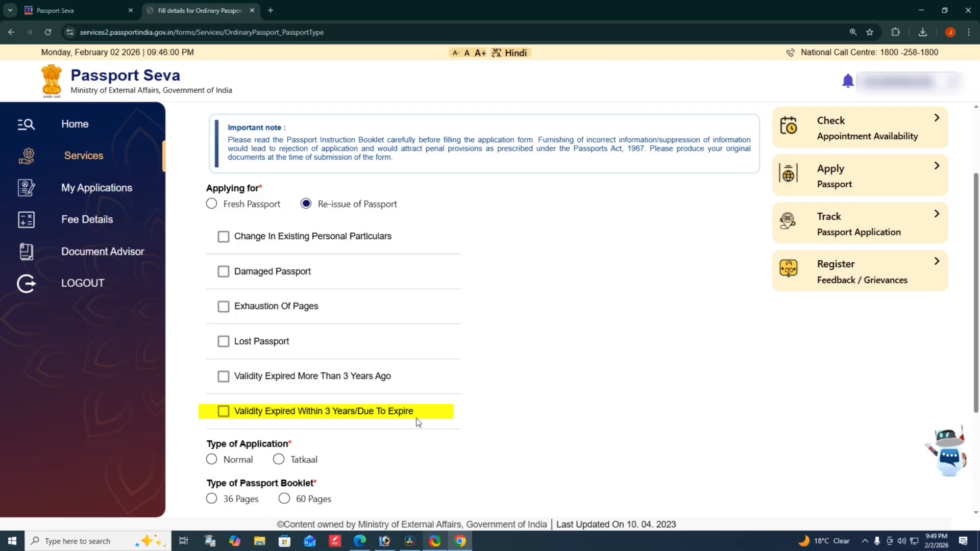
pyautogui.click(227, 414)
pyautogui.click(224, 411)
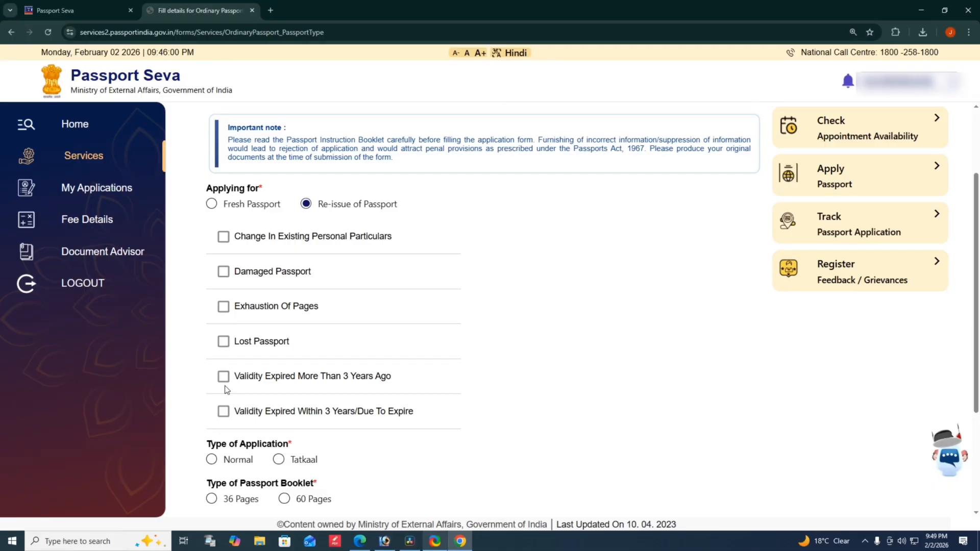
pyautogui.click(224, 385)
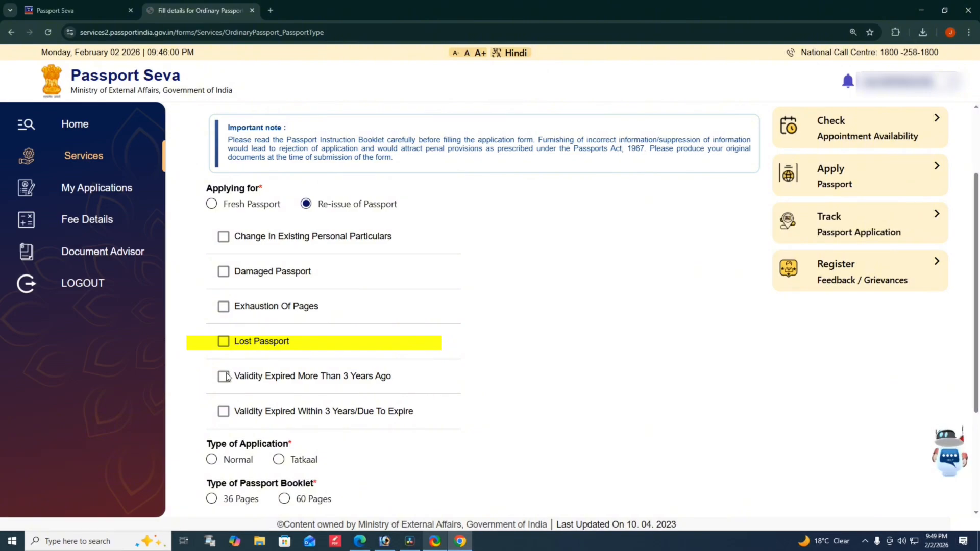
pyautogui.click(223, 343)
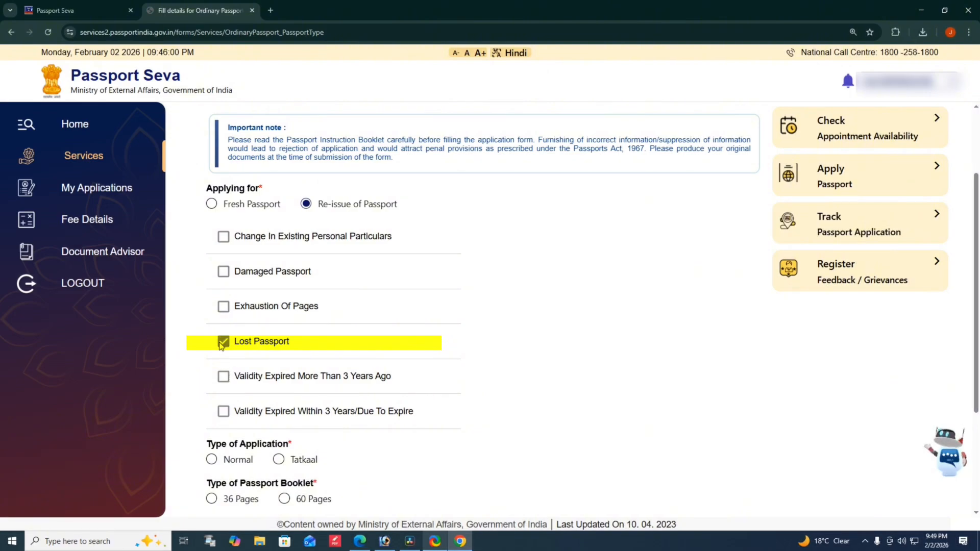
pyautogui.click(223, 342)
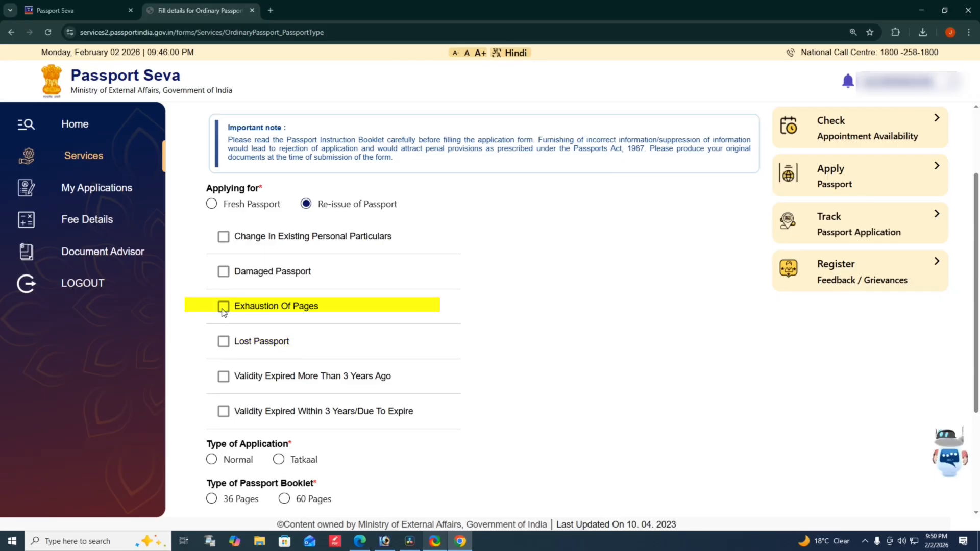
pyautogui.click(222, 308)
pyautogui.click(222, 308)
pyautogui.click(223, 276)
pyautogui.click(223, 274)
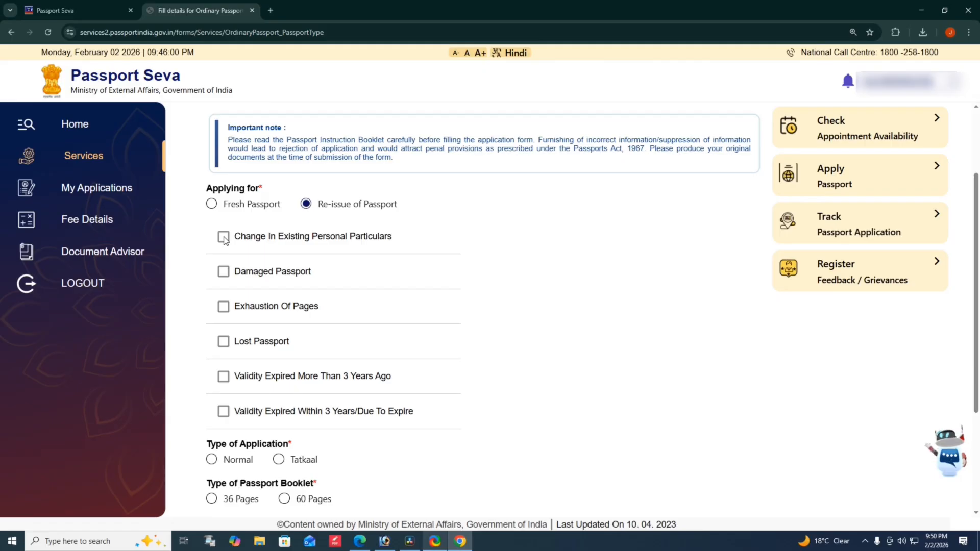
pyautogui.click(224, 238)
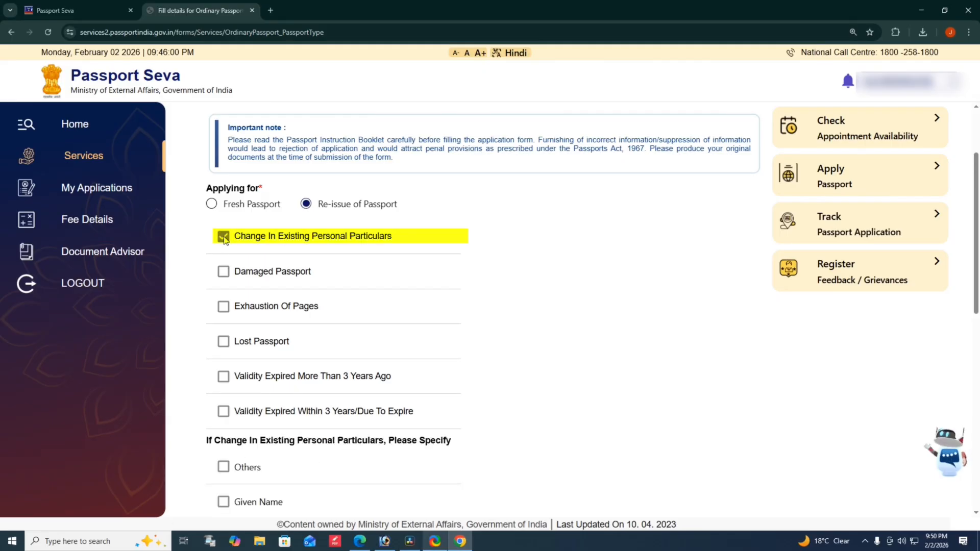
pyautogui.click(224, 238)
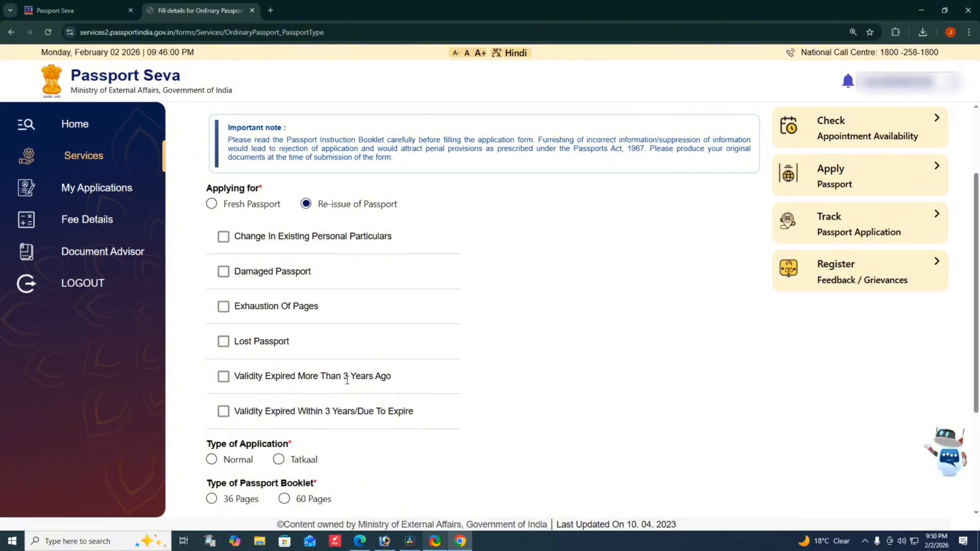
# Step: Select Validity Expired Within 3 Years/Due To Expire as the reason for re-issue
pyautogui.scroll(-1, 347, 380)
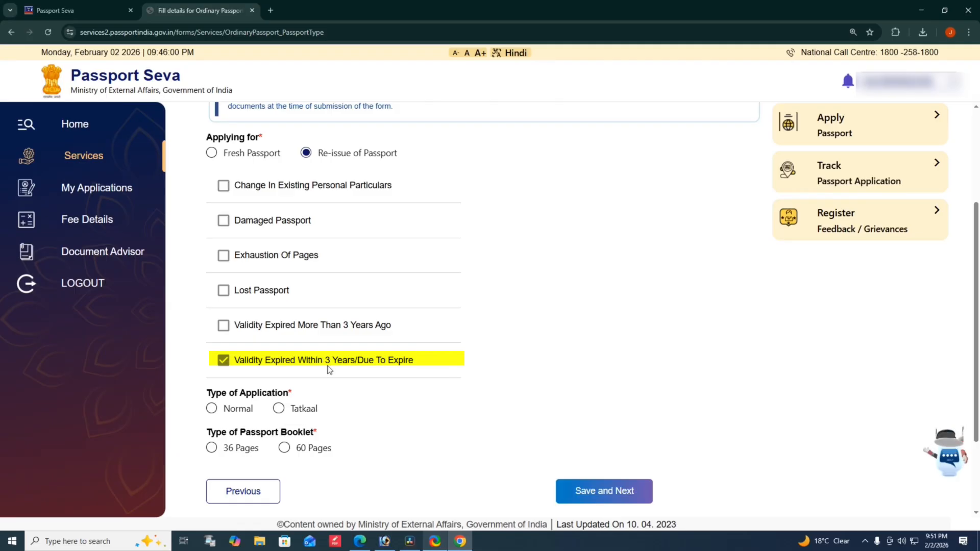
pyautogui.click(226, 362)
pyautogui.click(226, 362)
# Step: Set the type of application to Normal
pyautogui.scroll(-2, 206, 306)
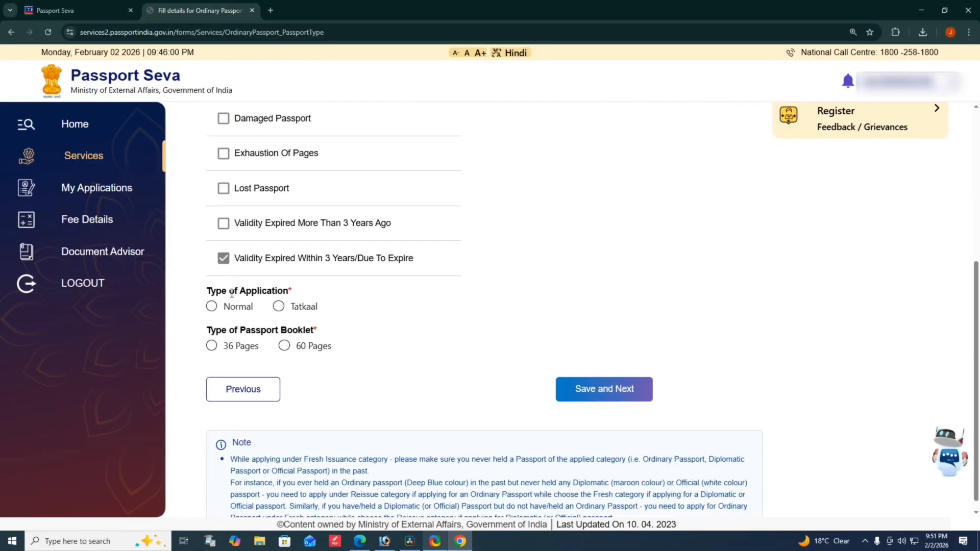
pyautogui.click(211, 307)
pyautogui.click(279, 306)
pyautogui.click(212, 308)
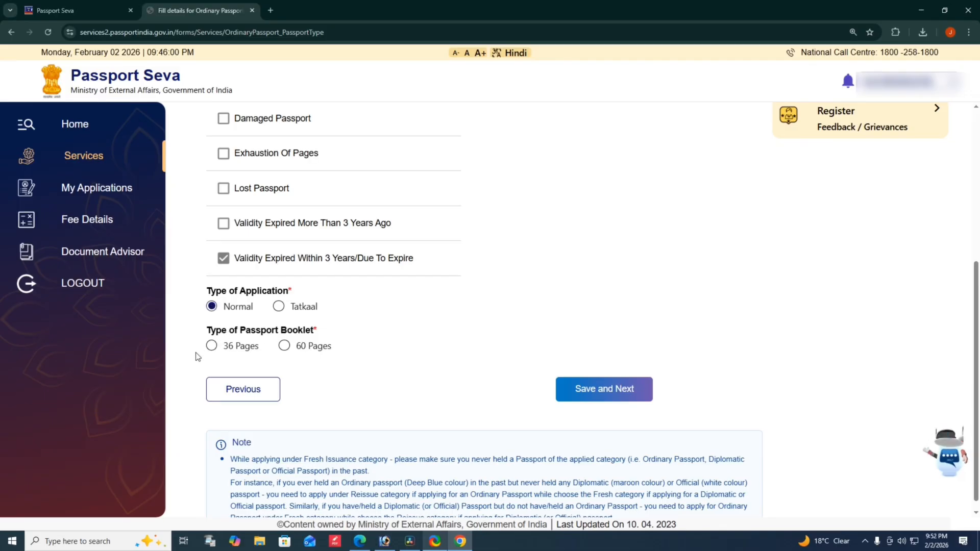
# Step: Choose the 36 Pages passport booklet, then save the passport type details and continue to the applicant details
pyautogui.click(211, 346)
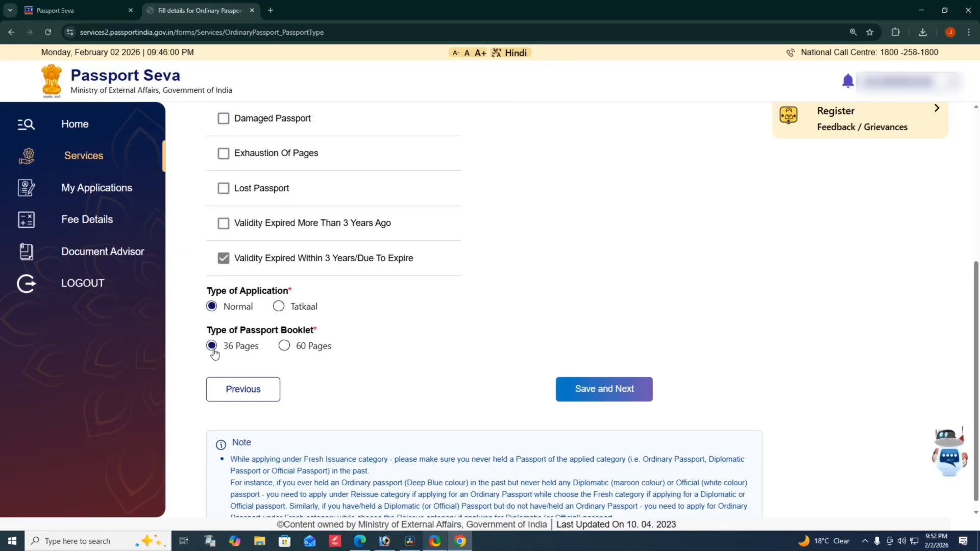
pyautogui.click(282, 346)
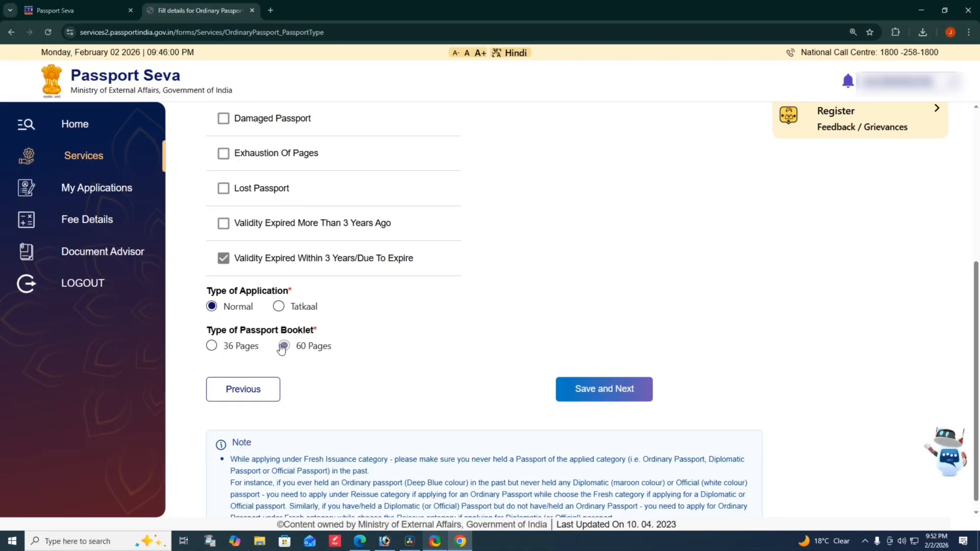
pyautogui.click(211, 347)
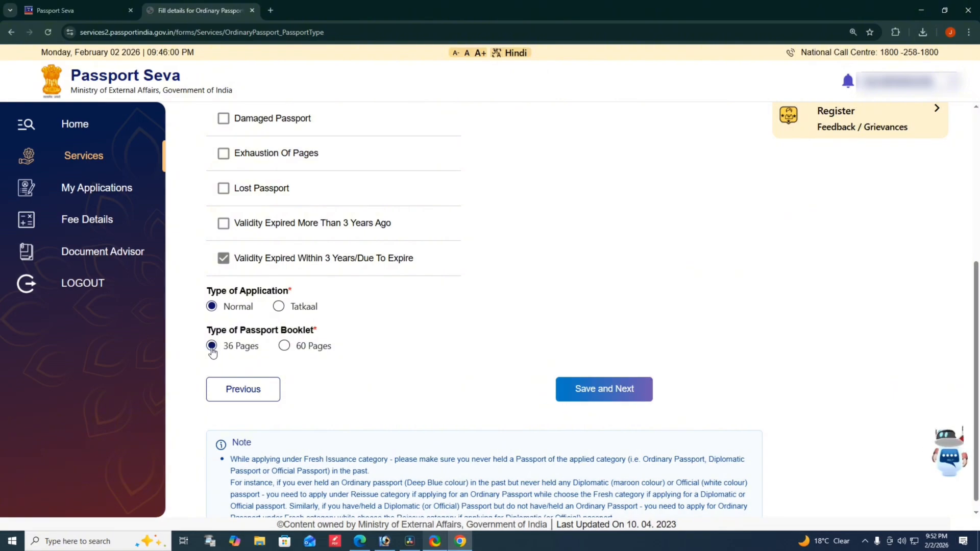
pyautogui.click(284, 345)
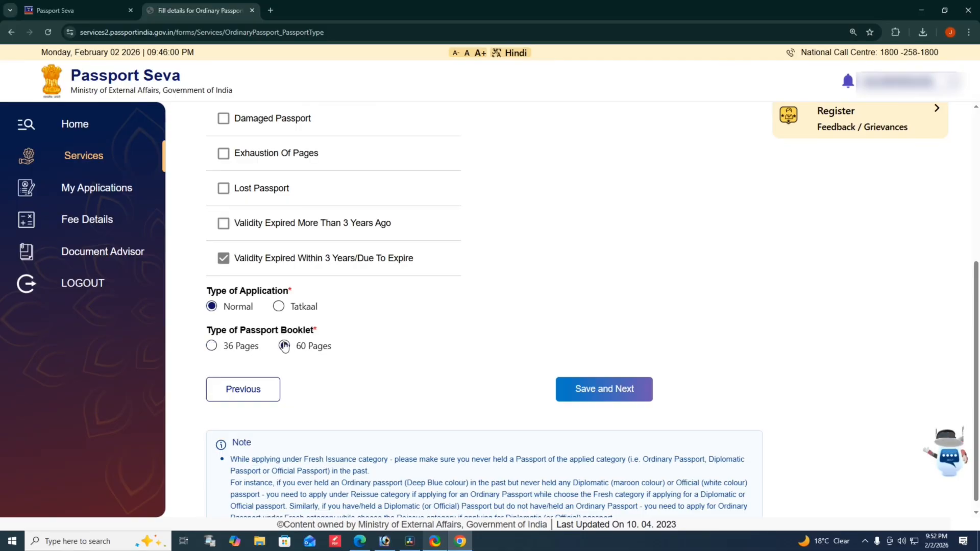
pyautogui.click(212, 345)
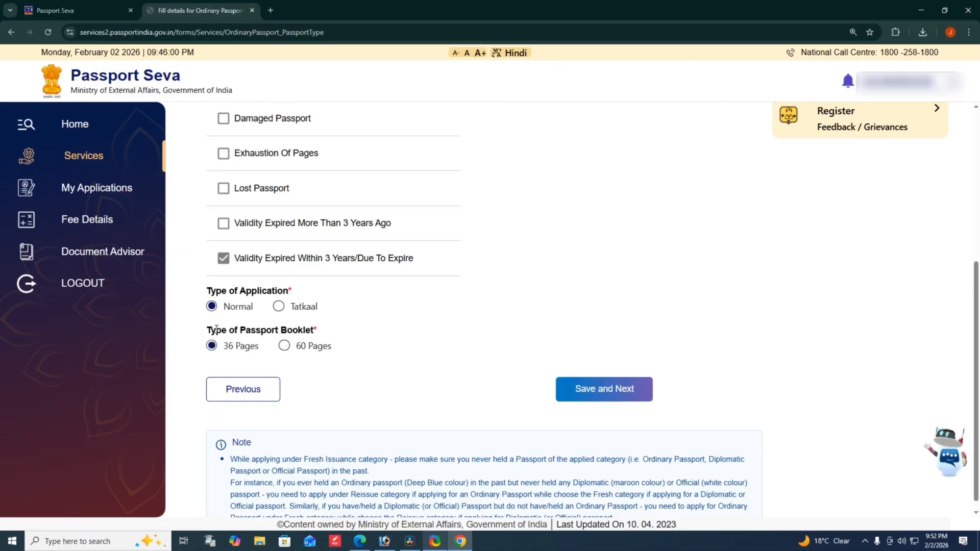
pyautogui.click(592, 387)
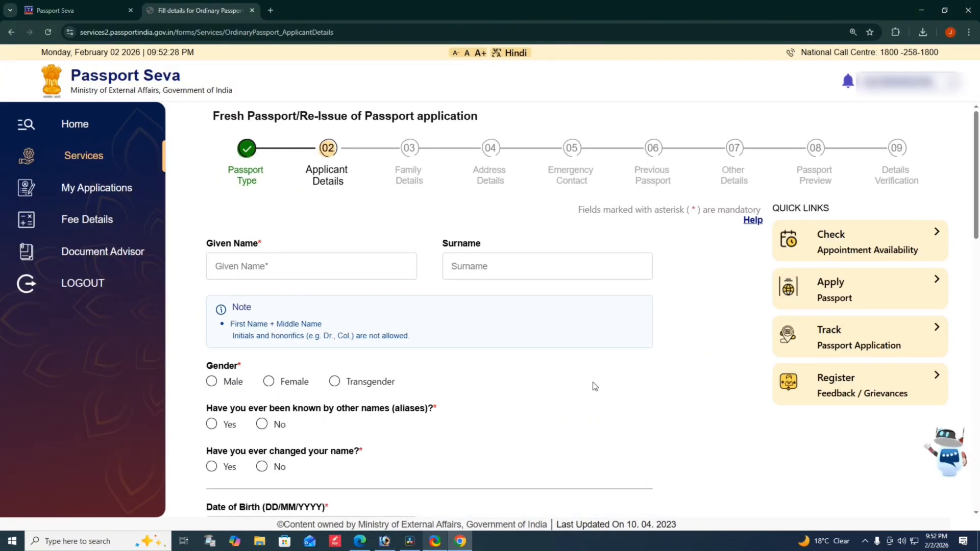
# Step: Answer No to both having been known by other names (aliases) and having ever changed the name
pyautogui.scroll(-1, 594, 387)
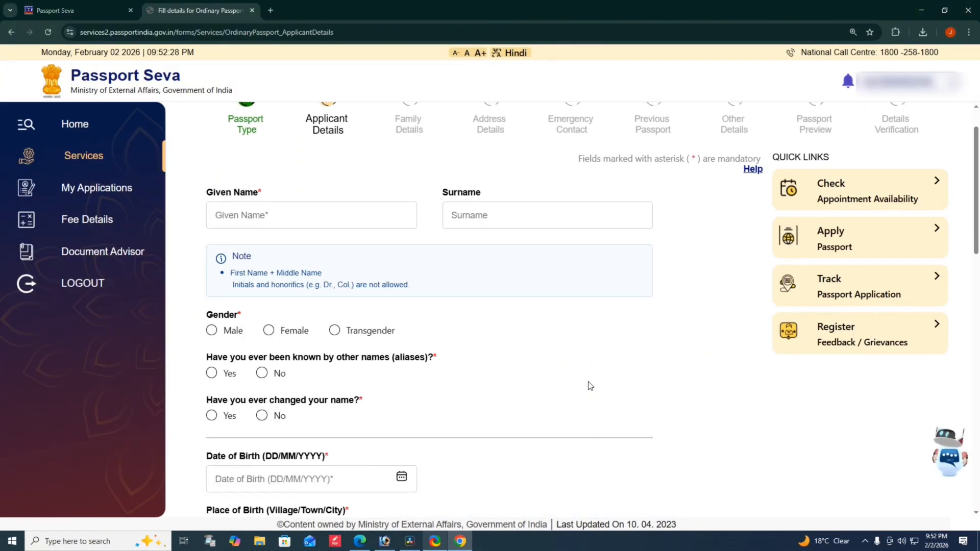
pyautogui.click(460, 216)
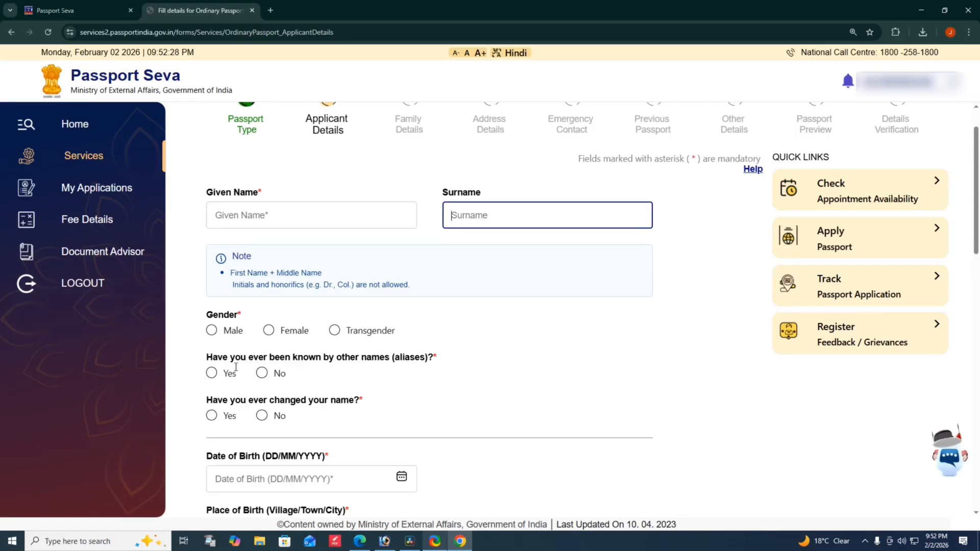
pyautogui.click(262, 373)
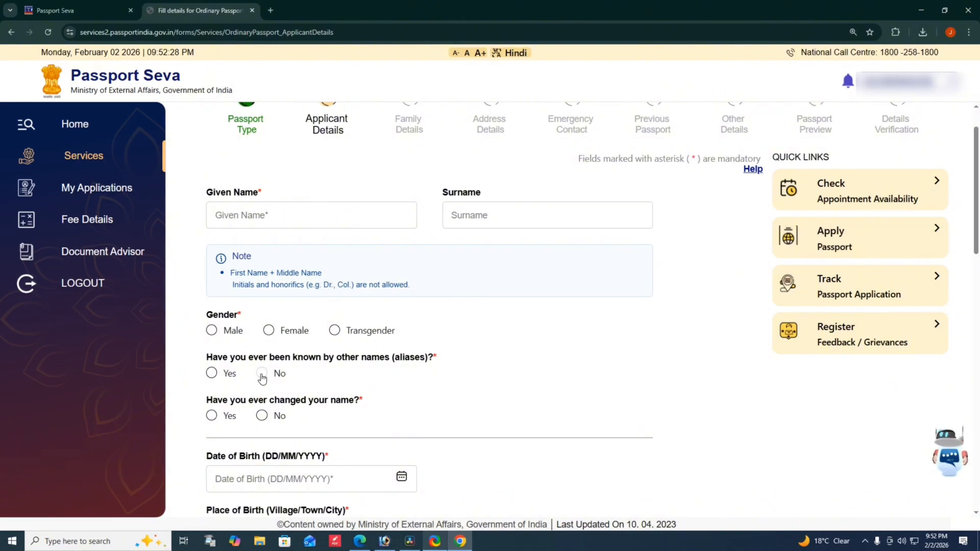
pyautogui.click(262, 416)
# Step: Set the applicant's marital status to Married, leaving the date and place of birth blank
pyautogui.scroll(-3, 393, 412)
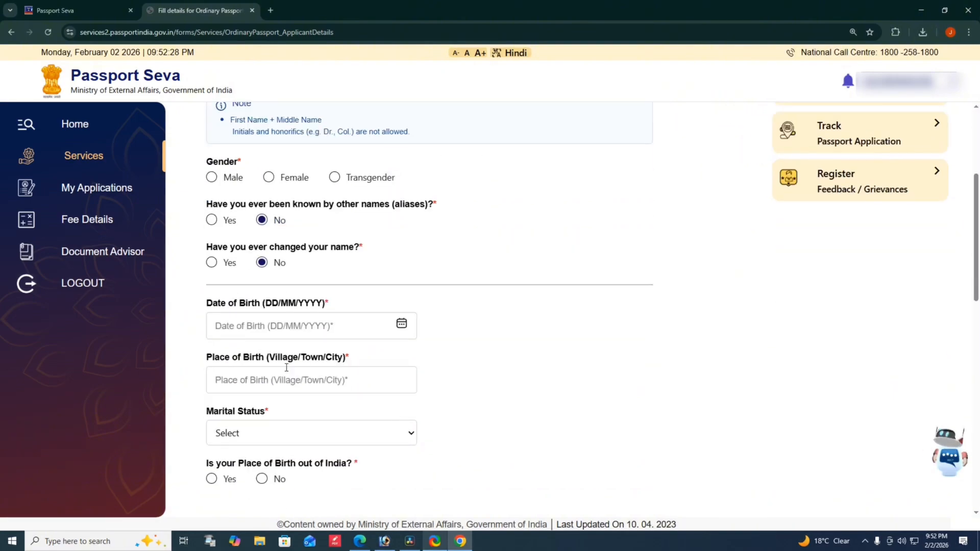
pyautogui.click(253, 329)
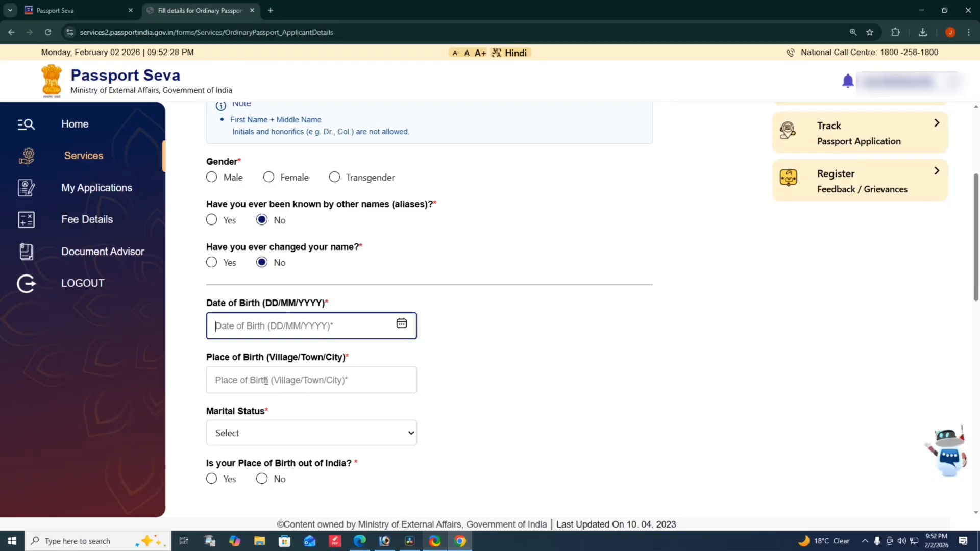
pyautogui.click(262, 380)
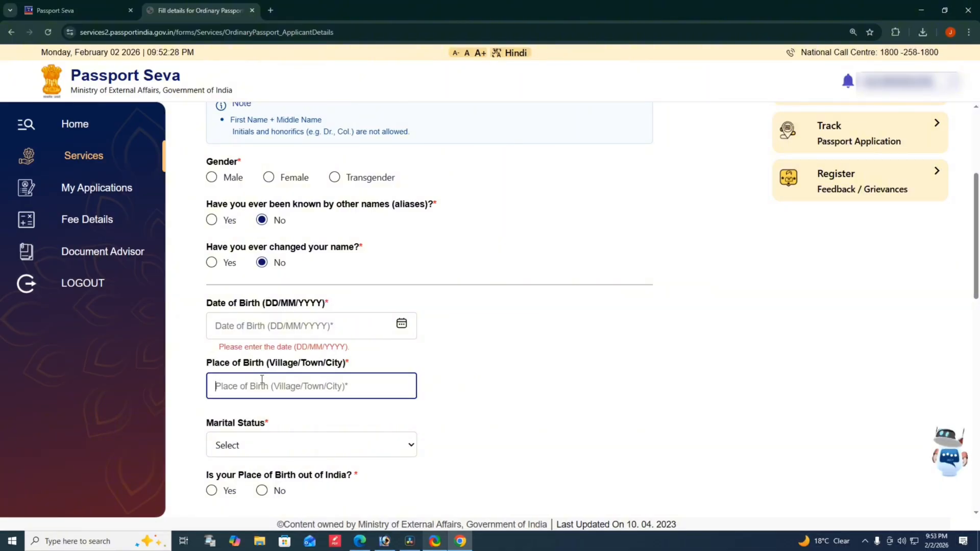
pyautogui.scroll(-2, 262, 379)
pyautogui.click(254, 338)
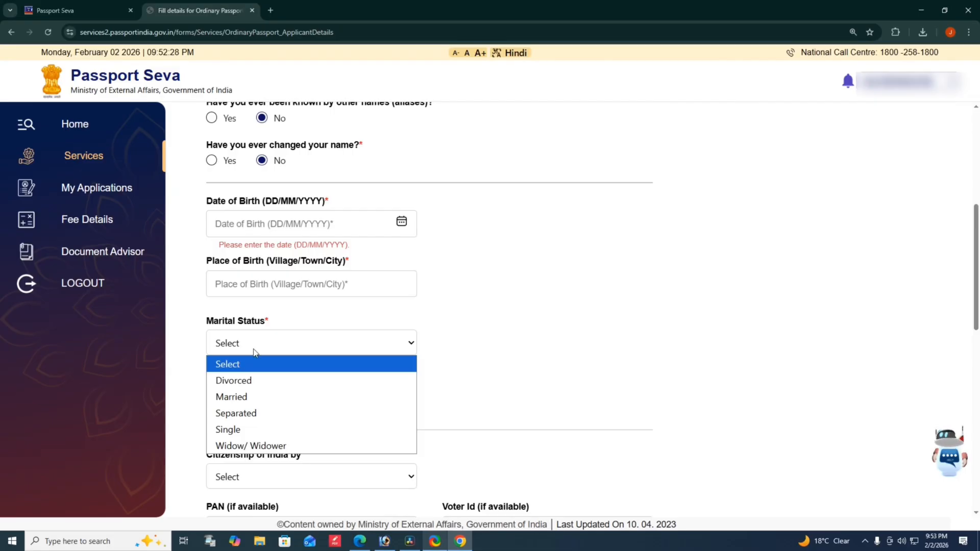
pyautogui.click(236, 398)
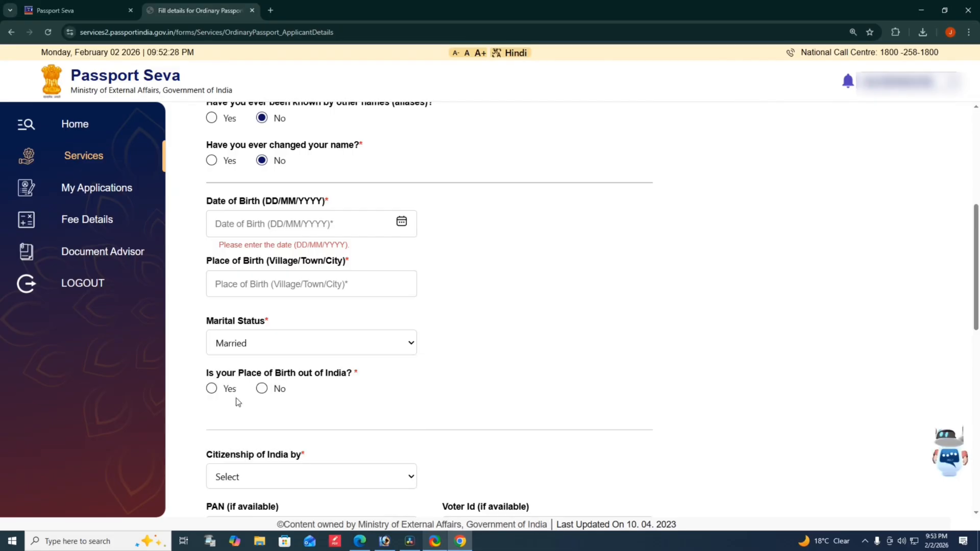
pyautogui.click(261, 349)
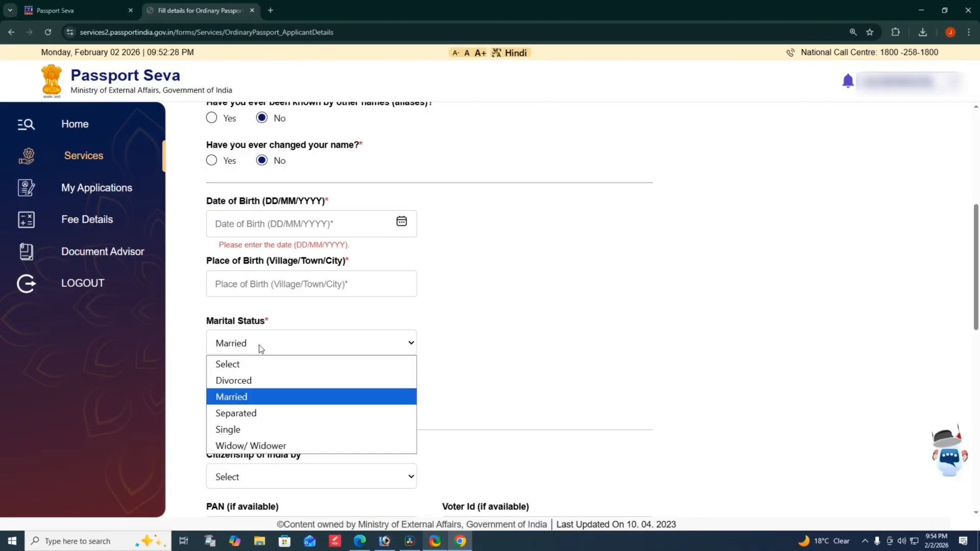
pyautogui.click(234, 397)
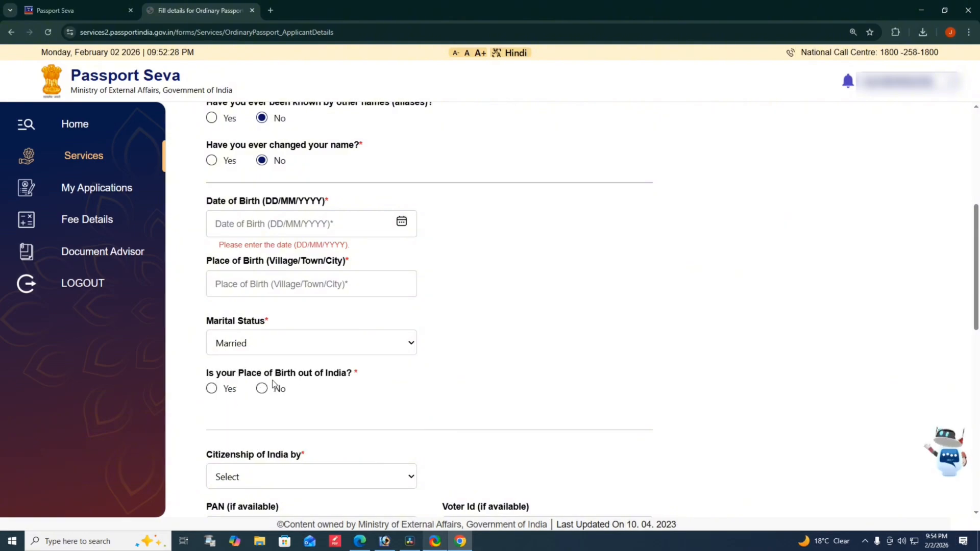
# Step: Answer No to the place of birth being out of India, and set the birth state to West Bengal and the district to Nadia
pyautogui.click(261, 393)
pyautogui.click(271, 384)
pyautogui.scroll(-2, 279, 308)
pyautogui.scroll(-4, 279, 310)
pyautogui.click(277, 384)
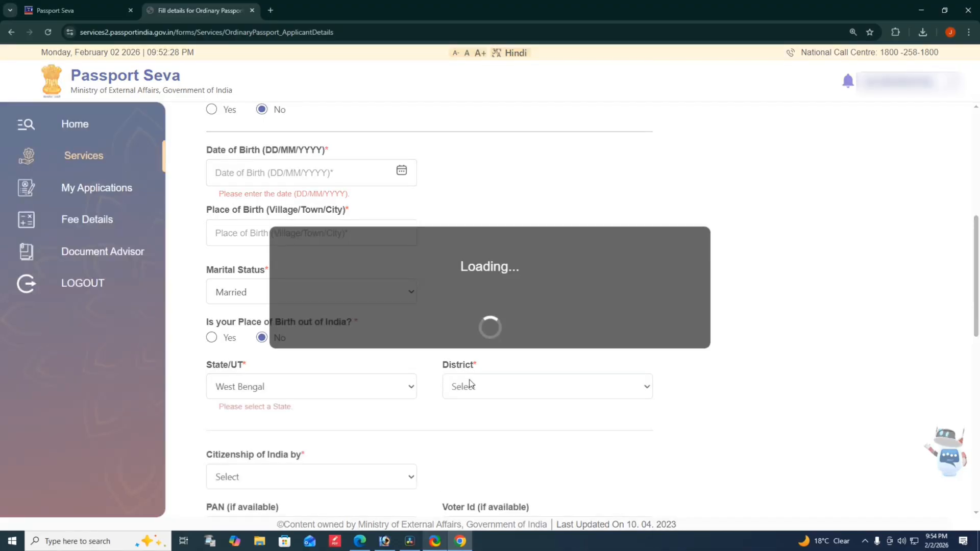
pyautogui.click(469, 383)
pyautogui.scroll(-5, 470, 292)
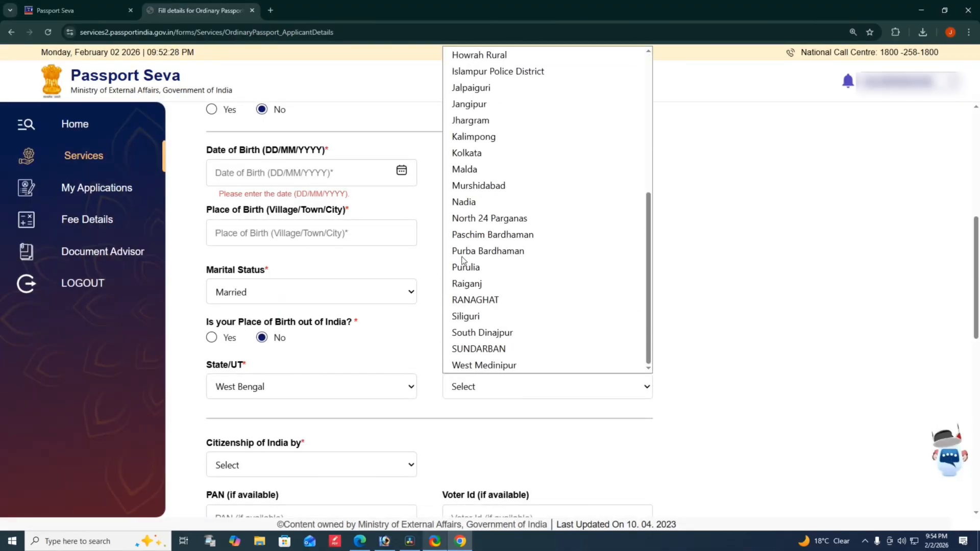
pyautogui.click(466, 214)
# Step: Set the citizenship of India to Birth, leaving the optional PAN and Voter Id blank
pyautogui.scroll(-3, 505, 365)
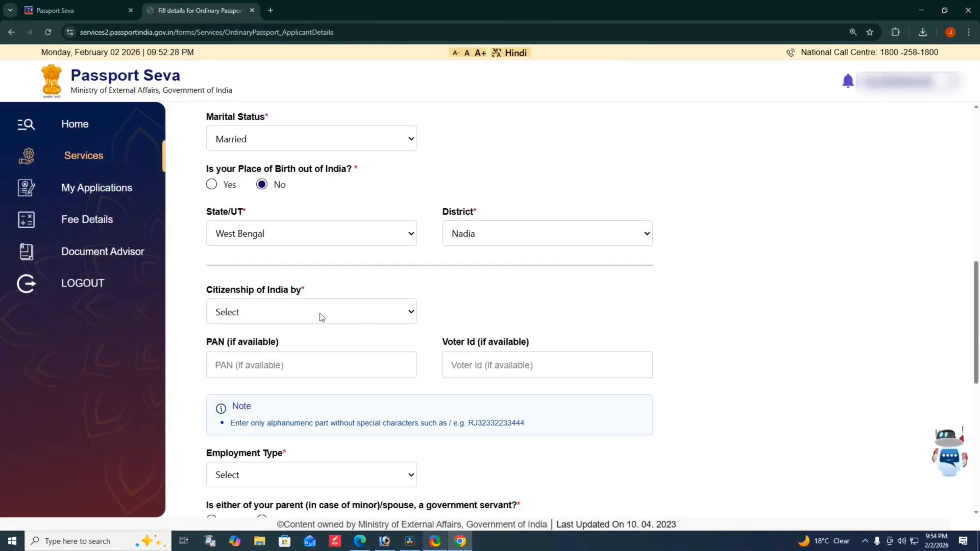
pyautogui.click(282, 314)
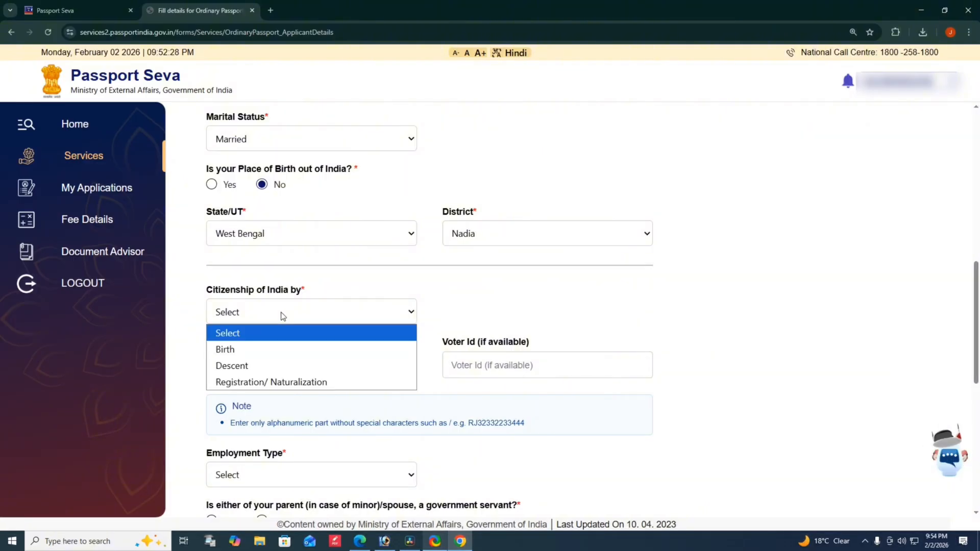
pyautogui.click(254, 351)
pyautogui.click(259, 320)
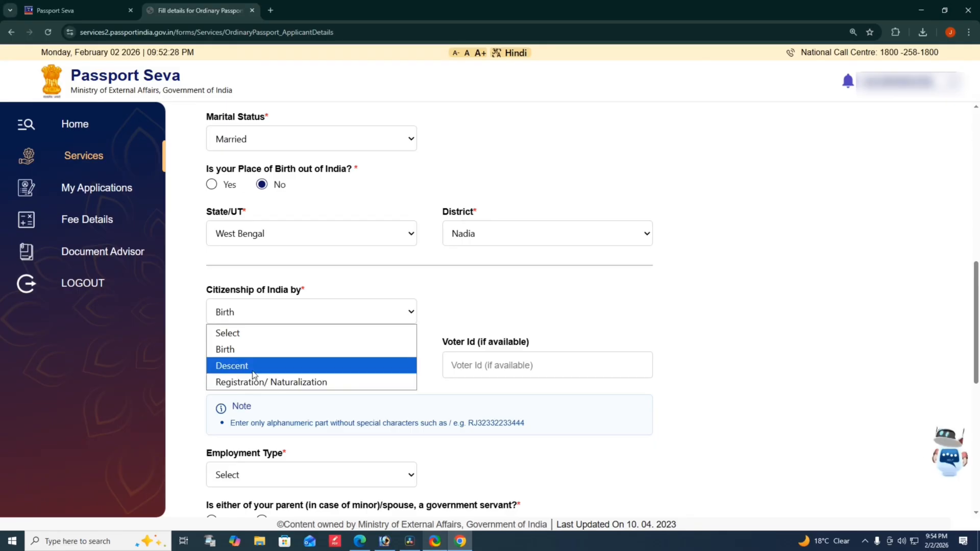
pyautogui.click(243, 352)
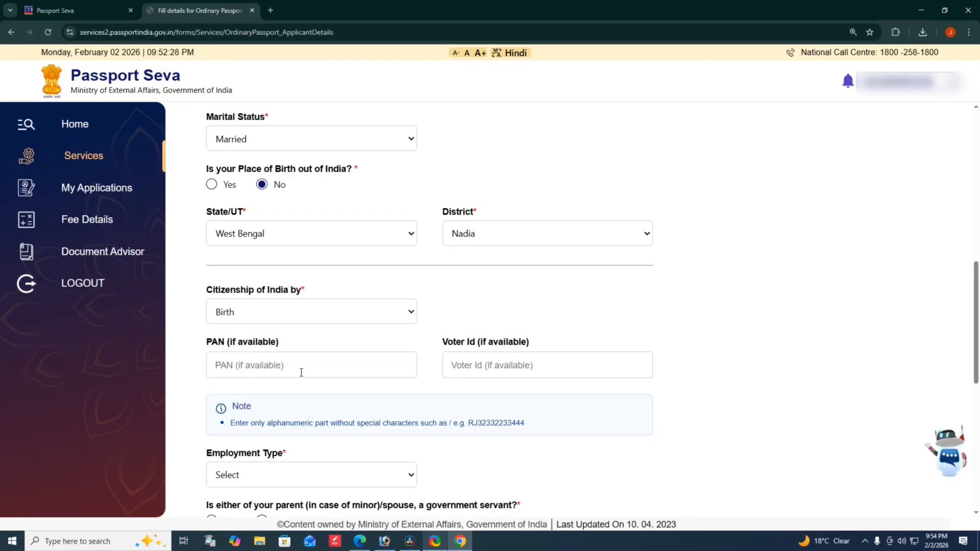
pyautogui.click(279, 364)
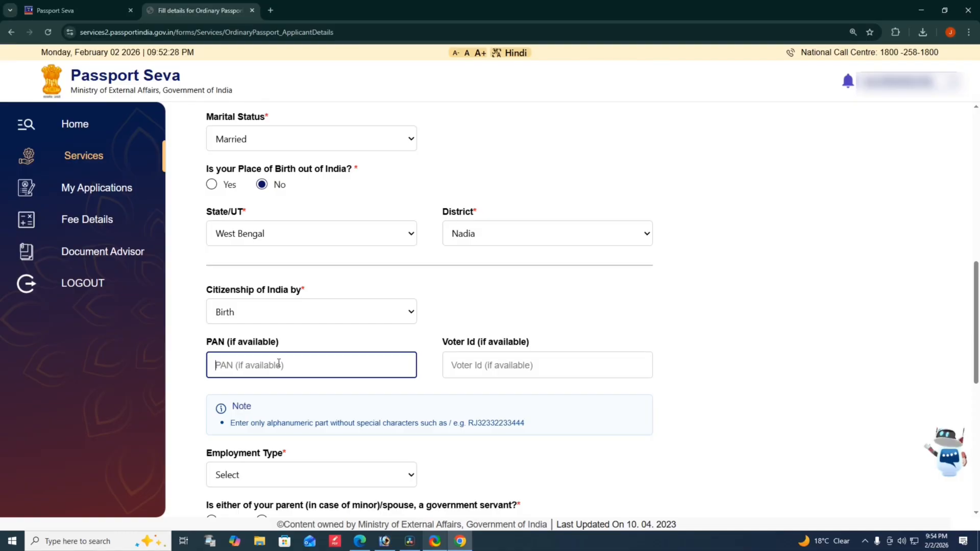
pyautogui.click(521, 366)
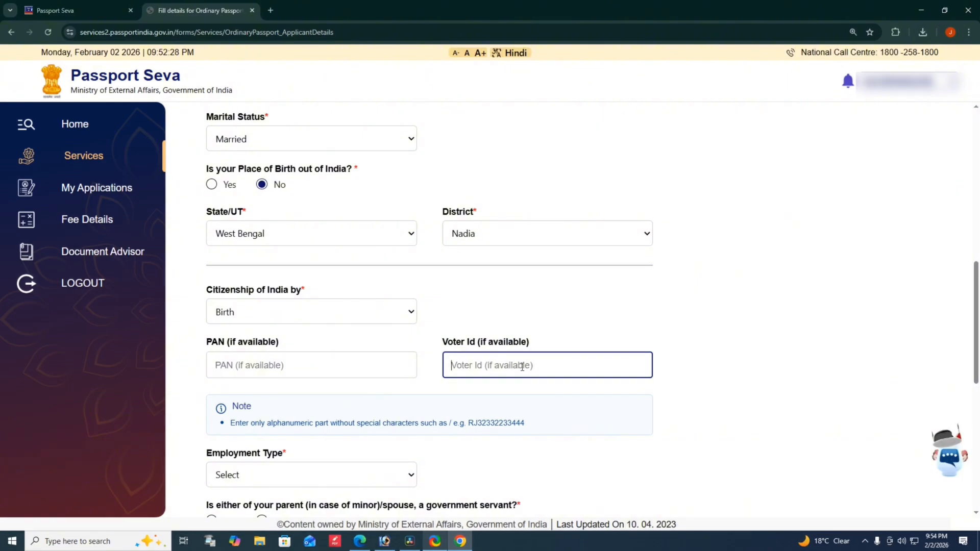
# Step: Set the employment type to Self Employed and answer No to a parent or spouse being a government servant
pyautogui.scroll(-3, 521, 366)
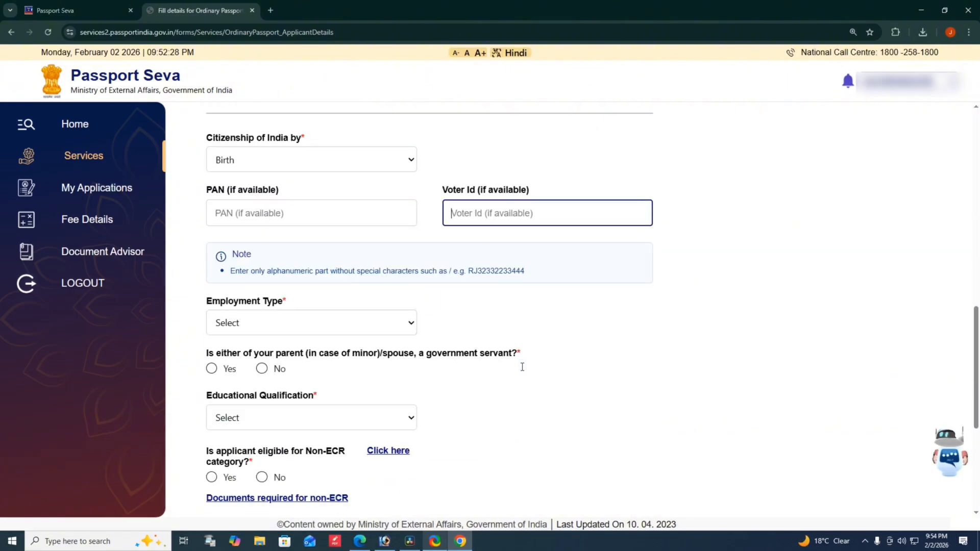
pyautogui.click(308, 331)
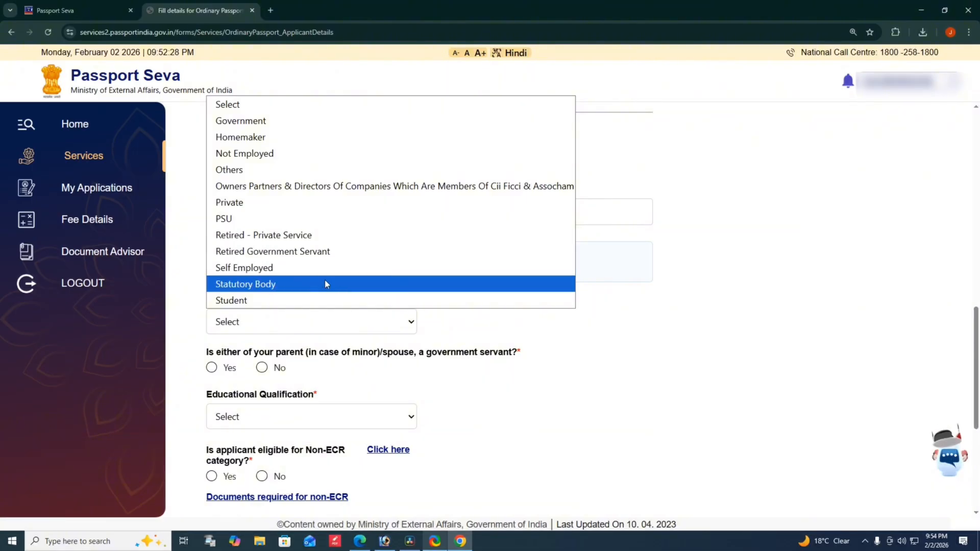
pyautogui.click(287, 274)
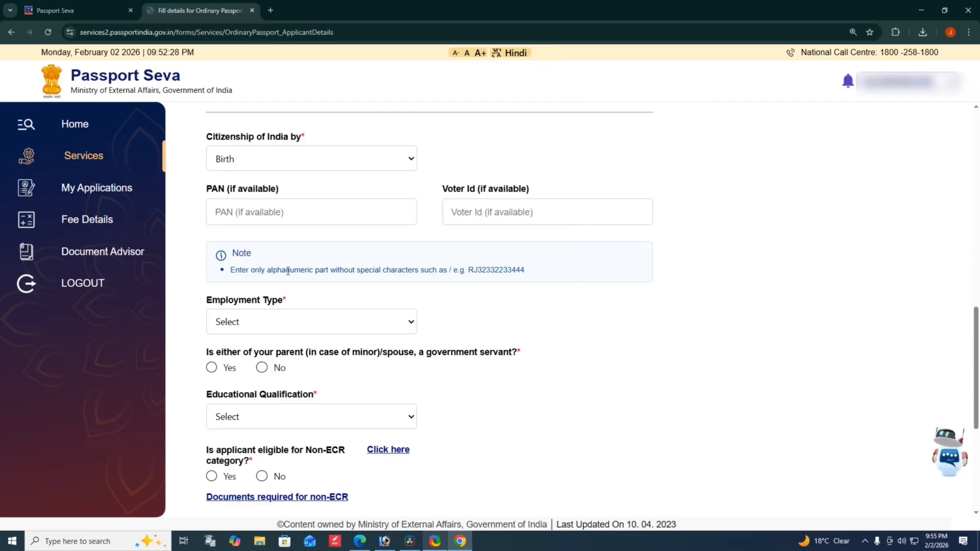
pyautogui.scroll(-2, 209, 252)
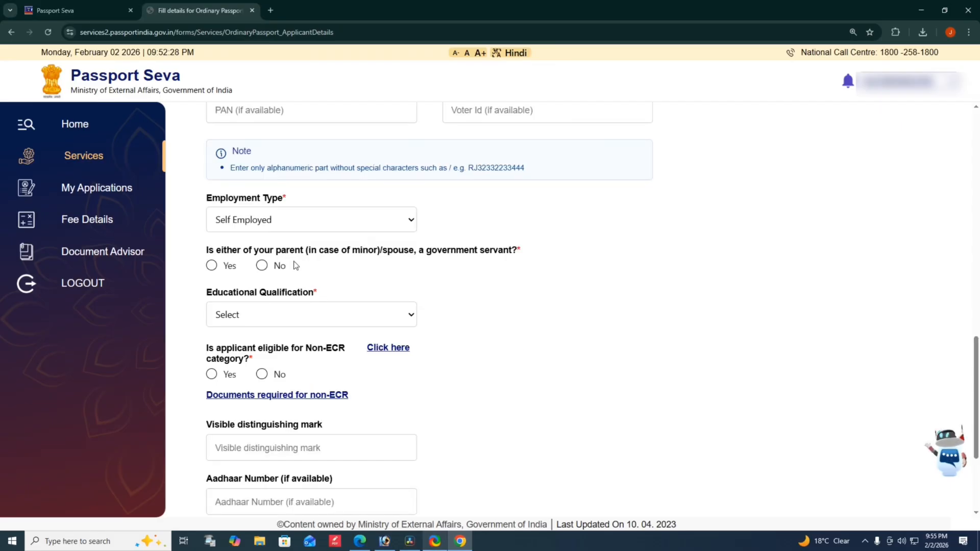
pyautogui.click(262, 266)
# Step: Set the educational qualification to 10th Pass And Above, with Yes for Non-ECR category eligibility
pyautogui.scroll(-2, 264, 270)
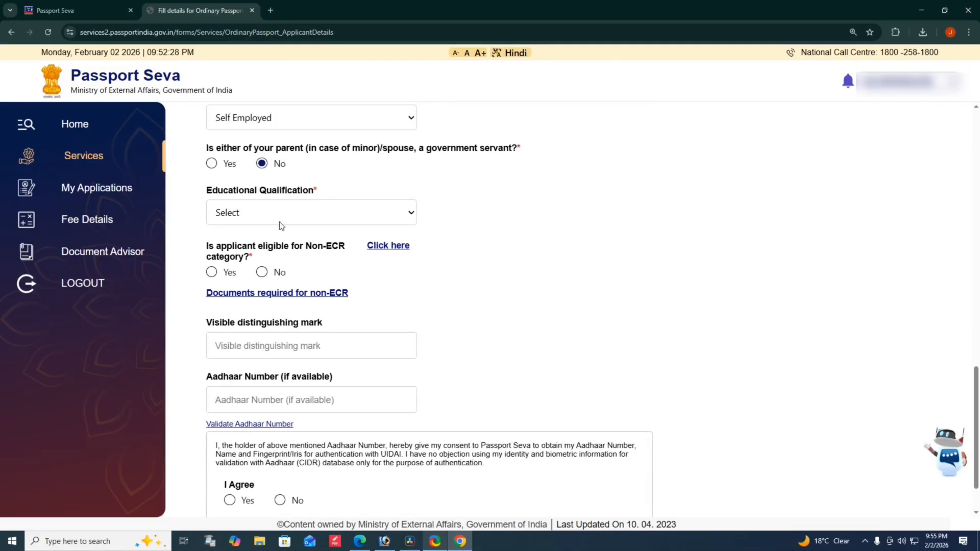
pyautogui.click(281, 223)
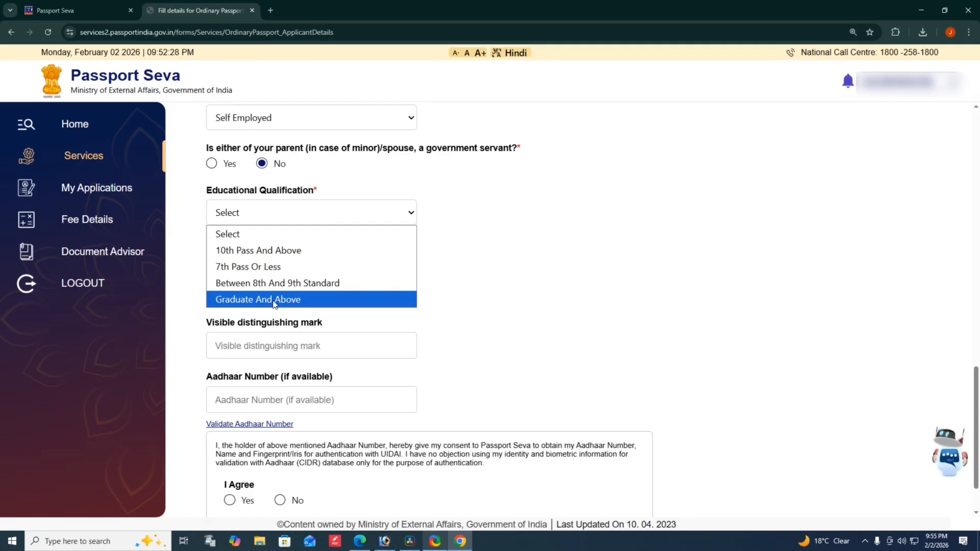
pyautogui.click(274, 252)
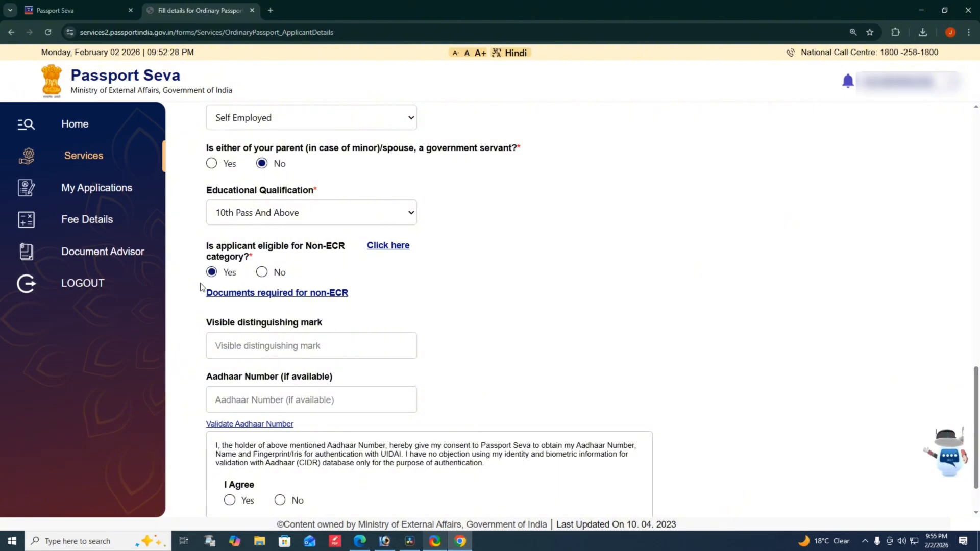
# Step: Try 7th Pass Or Less as the educational qualification, and restore 10th Pass And Above with Yes for Non-ECR eligibility
pyautogui.moveTo(295, 246); pyautogui.dragTo(345, 249)
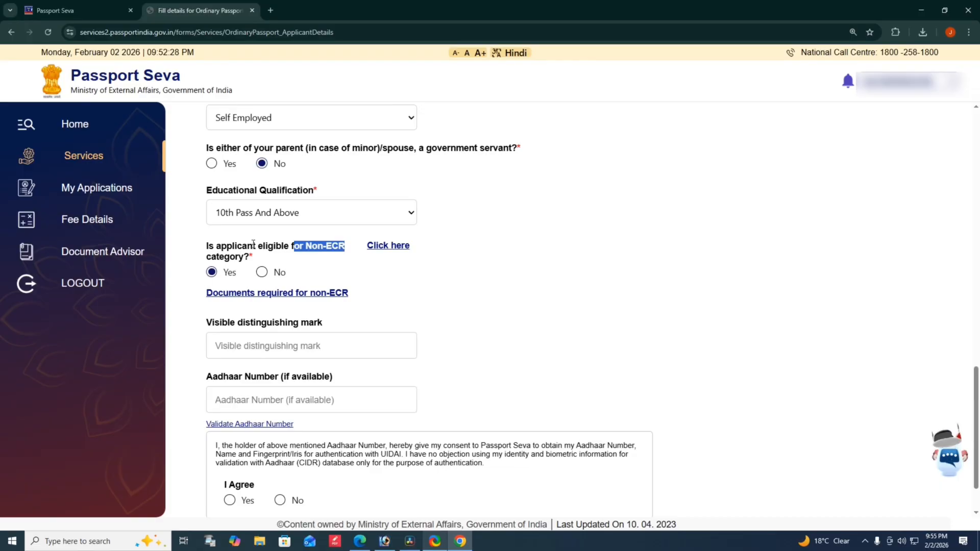
pyautogui.click(257, 225)
pyautogui.press('Escape')
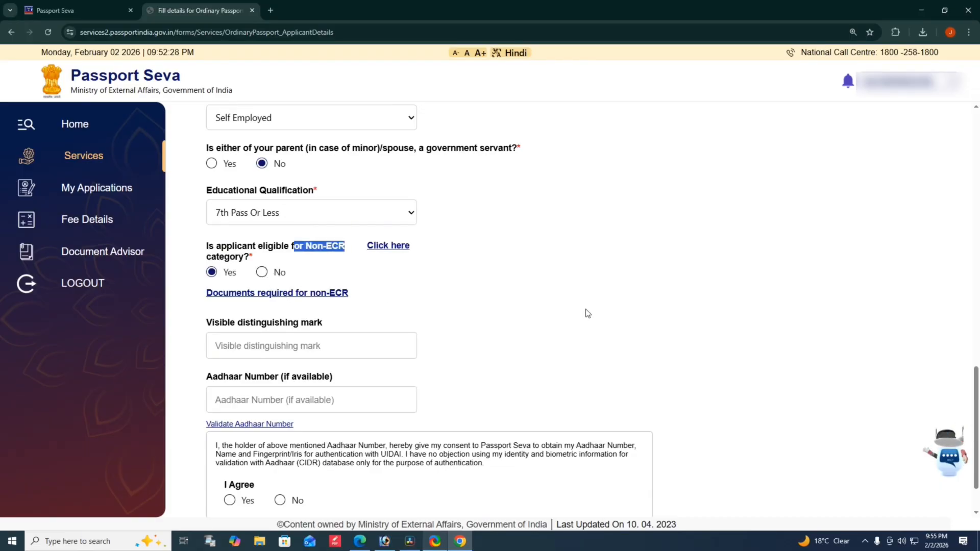
pyautogui.click(582, 308)
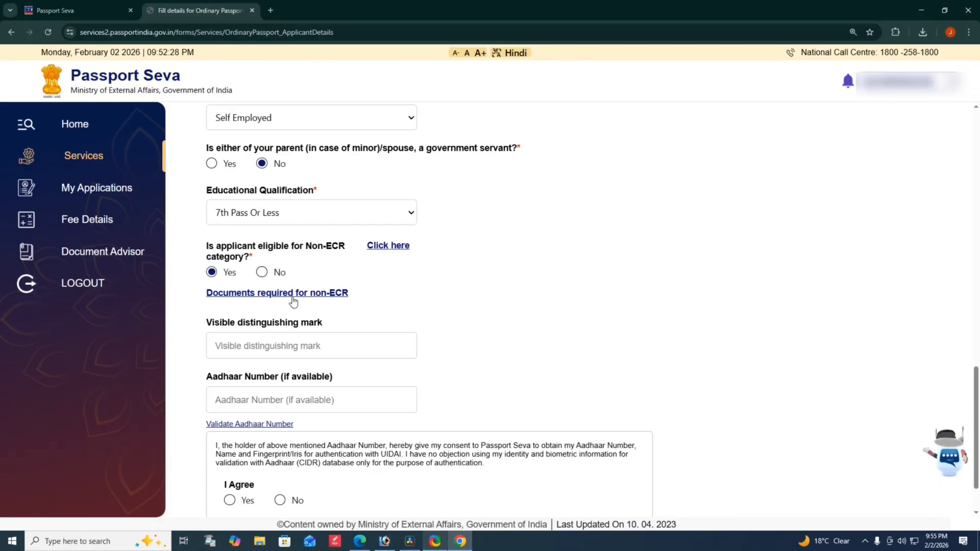
pyautogui.click(262, 273)
pyautogui.click(312, 213)
pyautogui.click(244, 251)
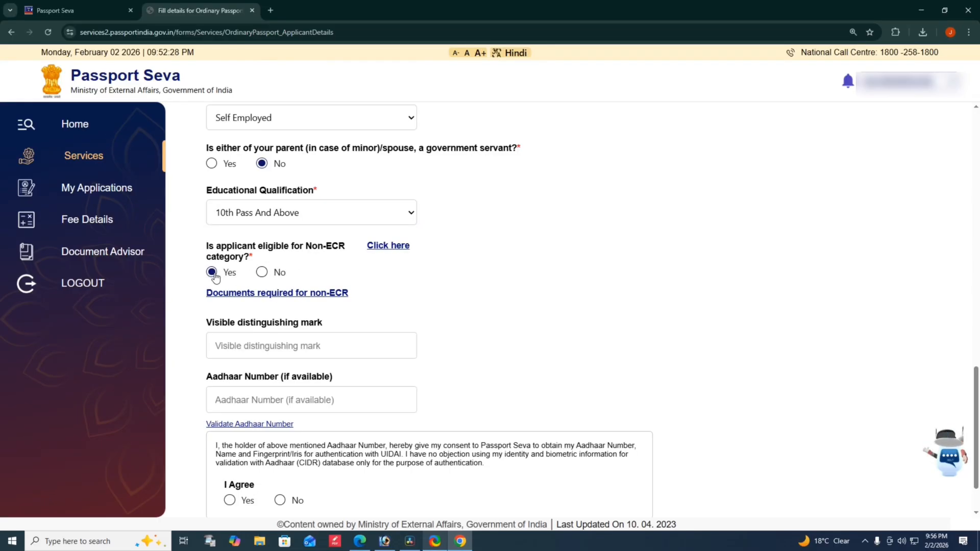
# Step: Leave the visible distinguishing mark and Aadhaar number blank, then save the applicant details and continue to the family details
pyautogui.click(249, 347)
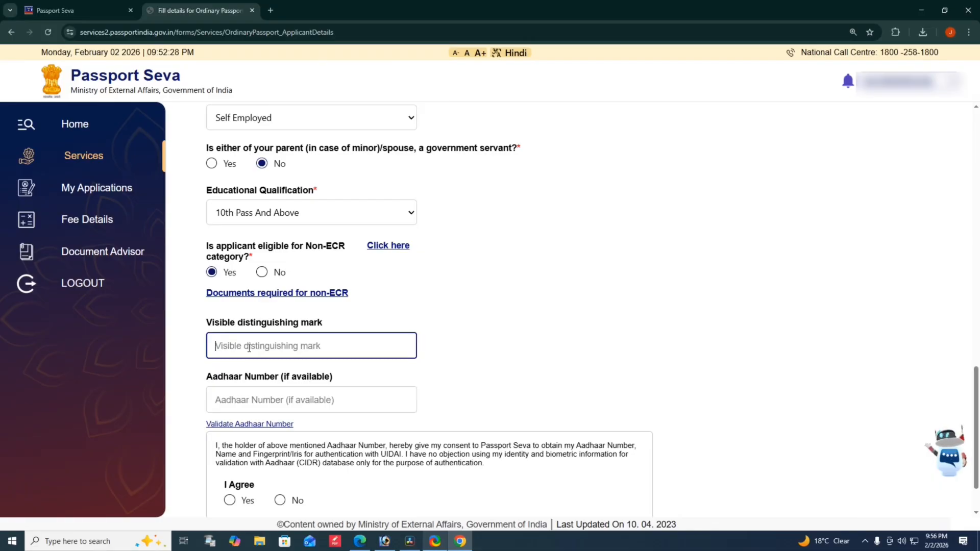
pyautogui.scroll(-1, 253, 357)
pyautogui.click(272, 349)
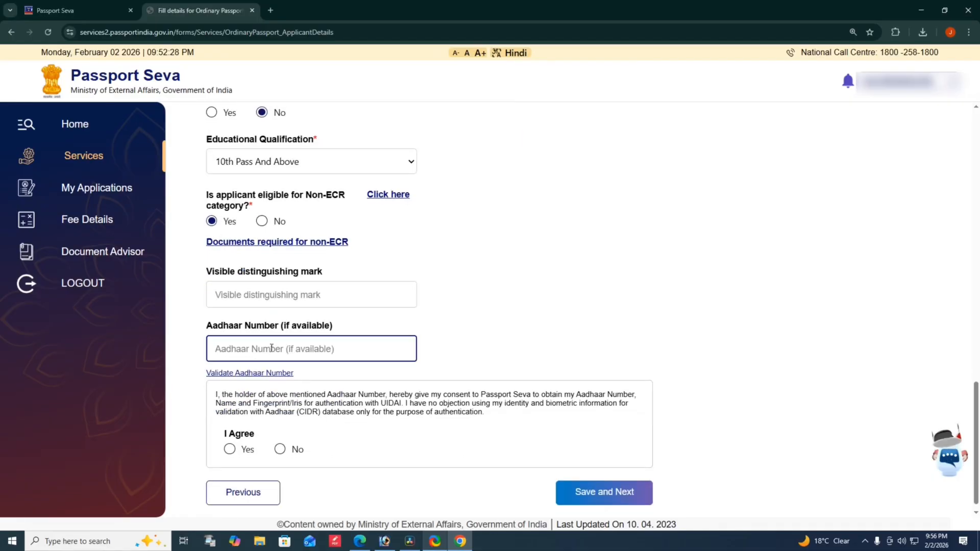
pyautogui.click(229, 449)
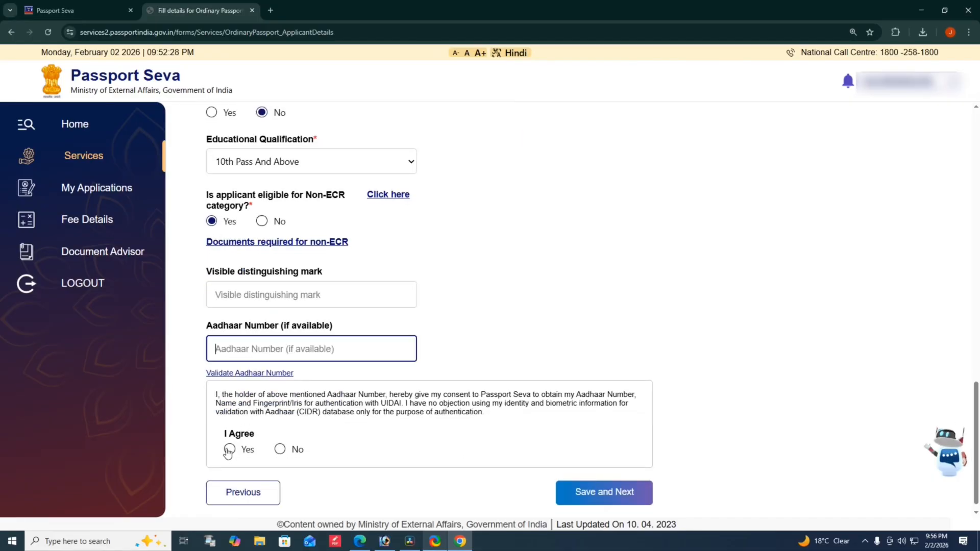
pyautogui.click(584, 505)
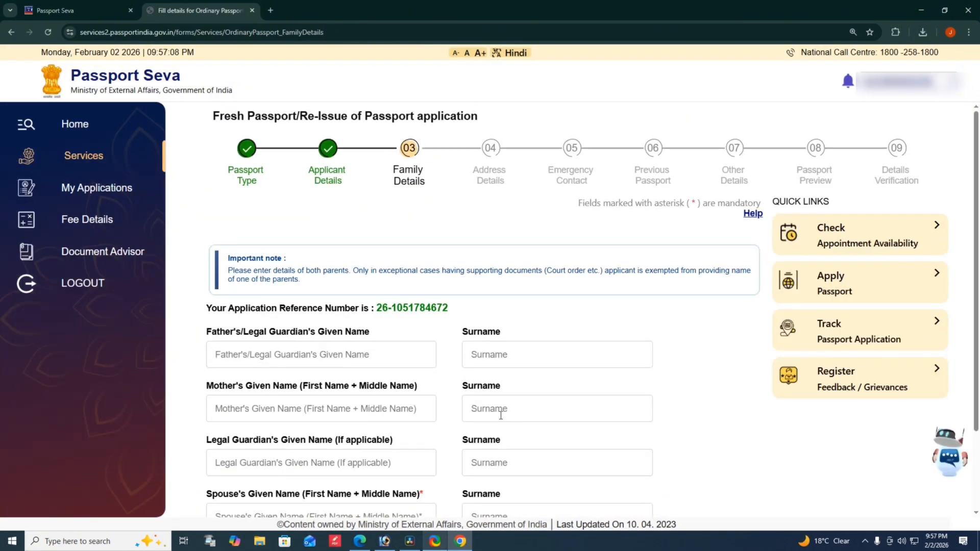
# Step: Review which names the family details ask for: father, mother, legal guardian and spouse
pyautogui.scroll(-2, 501, 414)
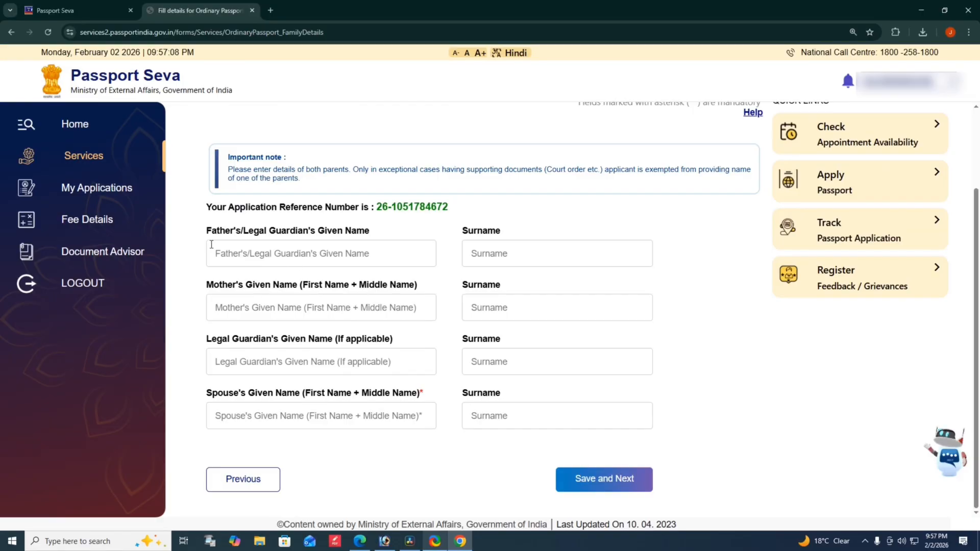
pyautogui.moveTo(200, 232); pyautogui.dragTo(375, 233)
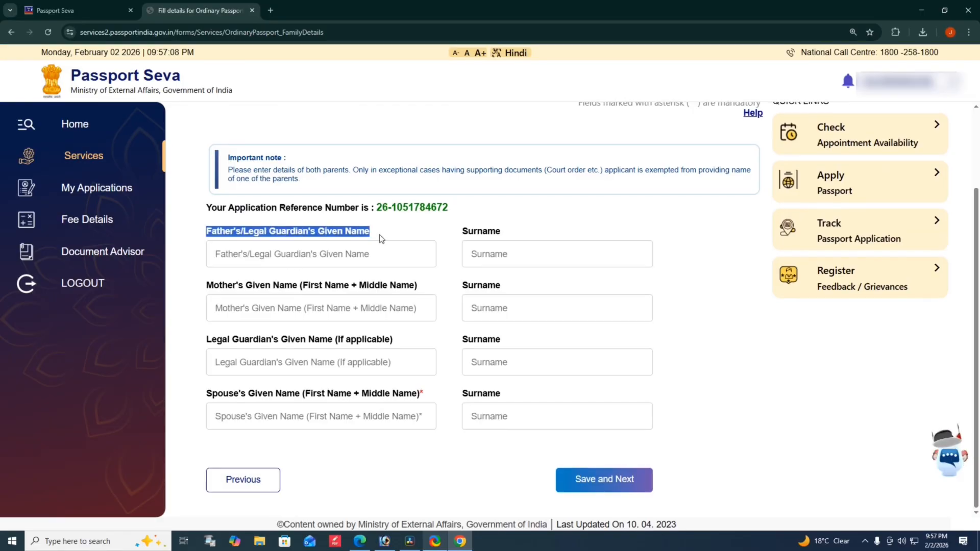
pyautogui.click(492, 245)
pyautogui.moveTo(253, 285); pyautogui.dragTo(301, 303)
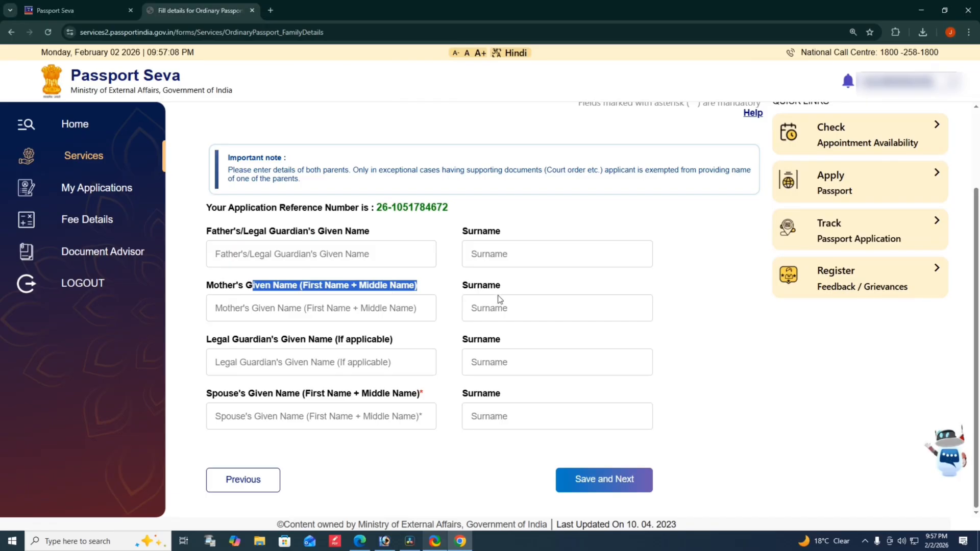
pyautogui.moveTo(207, 337); pyautogui.dragTo(347, 352)
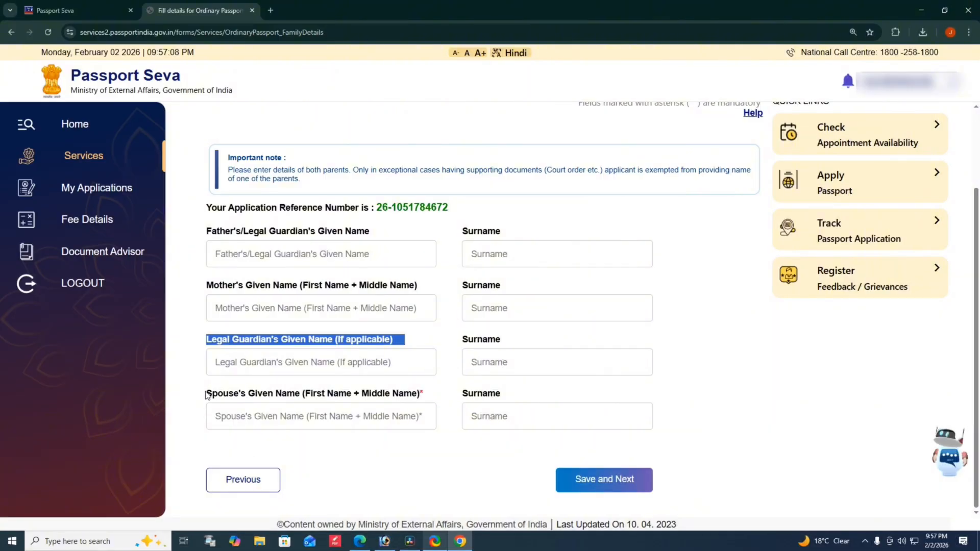
pyautogui.moveTo(210, 393); pyautogui.dragTo(303, 404)
pyautogui.click(340, 403)
pyautogui.click(357, 416)
# Step: Enter the given names and surnames of the father, mother and spouse, leave the legal guardian blank, and save the family details
pyautogui.click(247, 249)
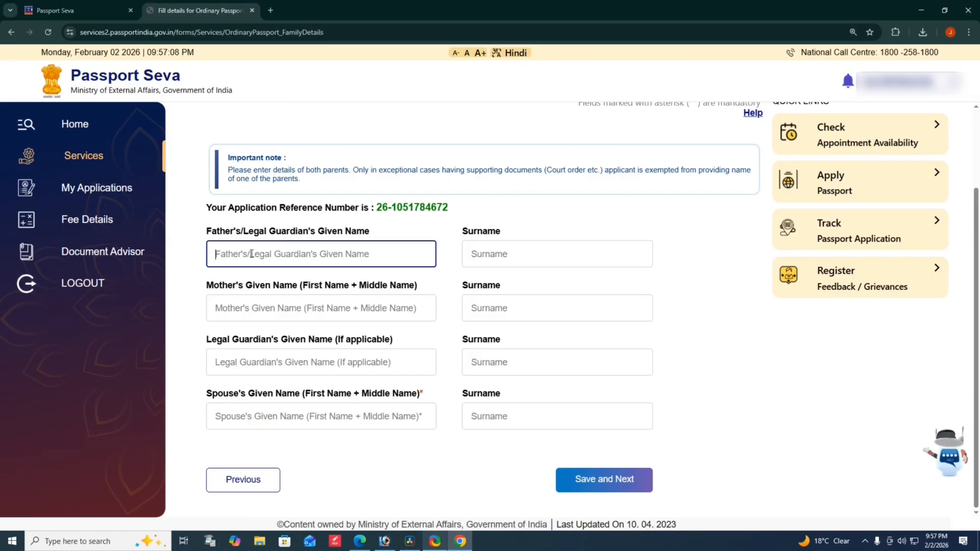
pyautogui.click(504, 257)
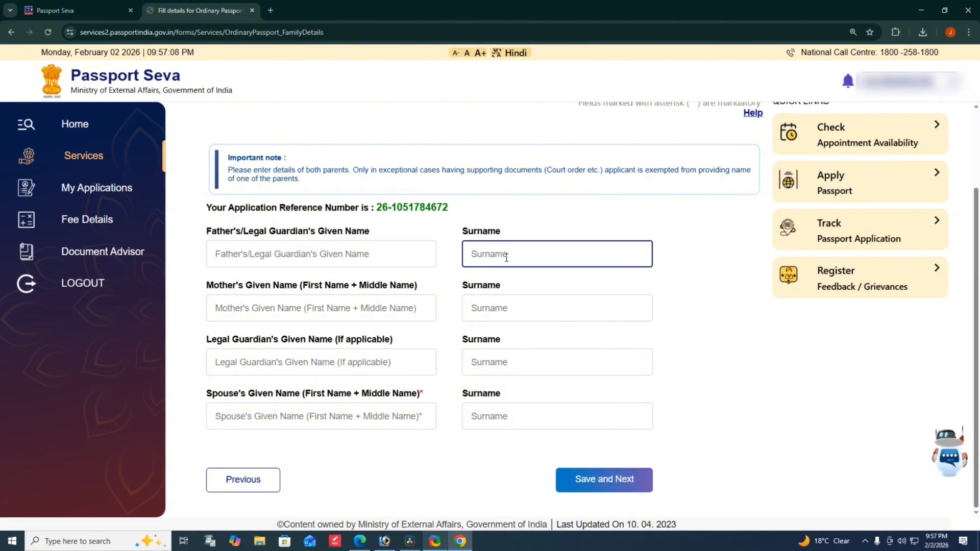
pyautogui.click(226, 303)
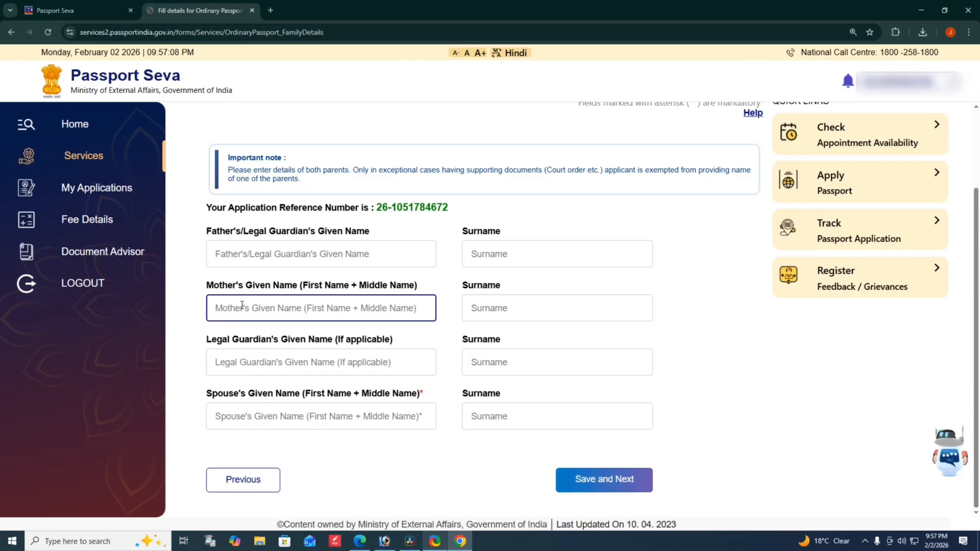
pyautogui.press('Tab')
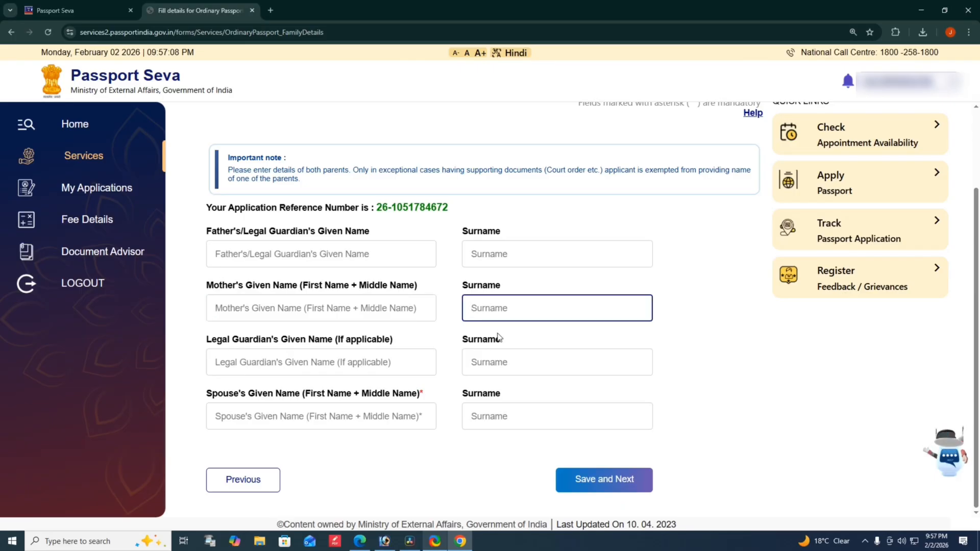
pyautogui.click(281, 363)
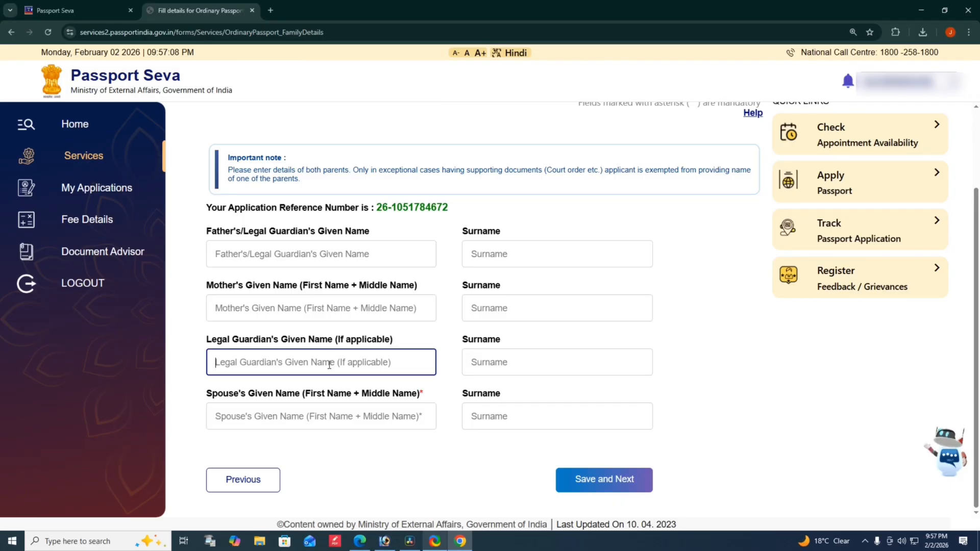
pyautogui.click(545, 371)
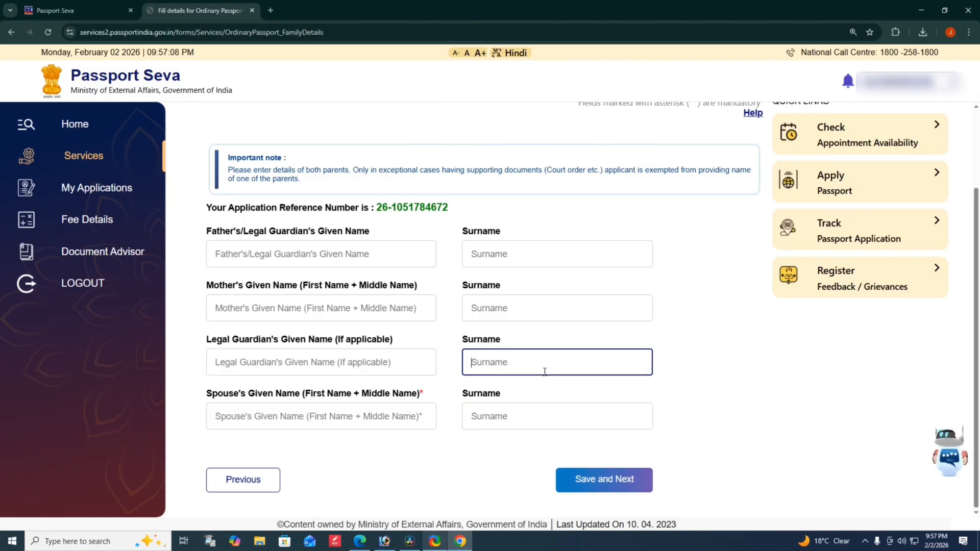
pyautogui.click(253, 408)
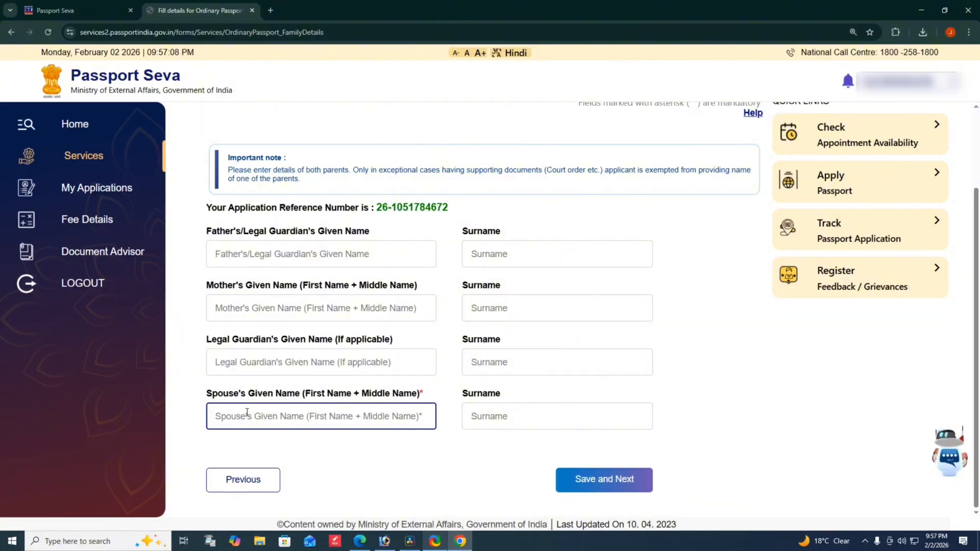
pyautogui.click(488, 416)
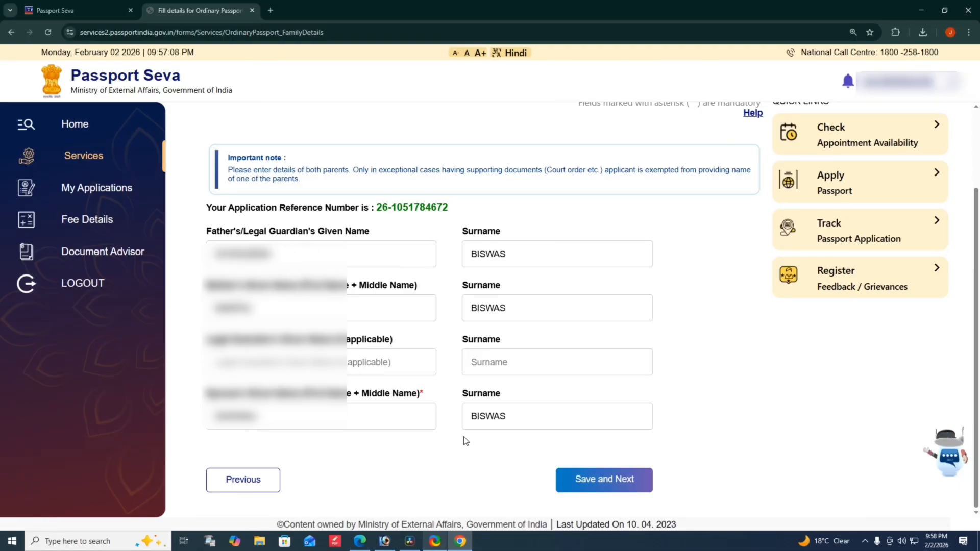
pyautogui.click(590, 477)
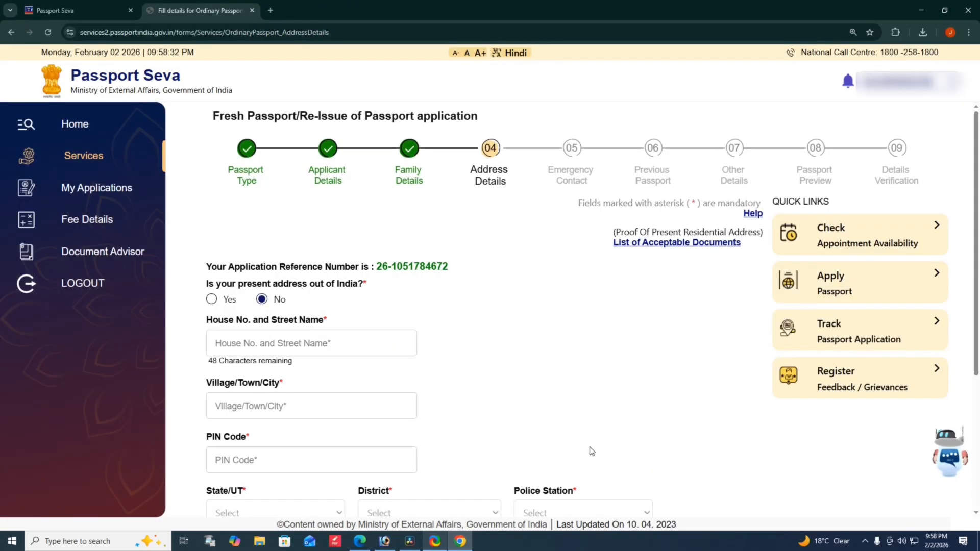
# Step: Review which present-address and contact fields the address details require, including the mobile number format without country code
pyautogui.scroll(-3, 533, 244)
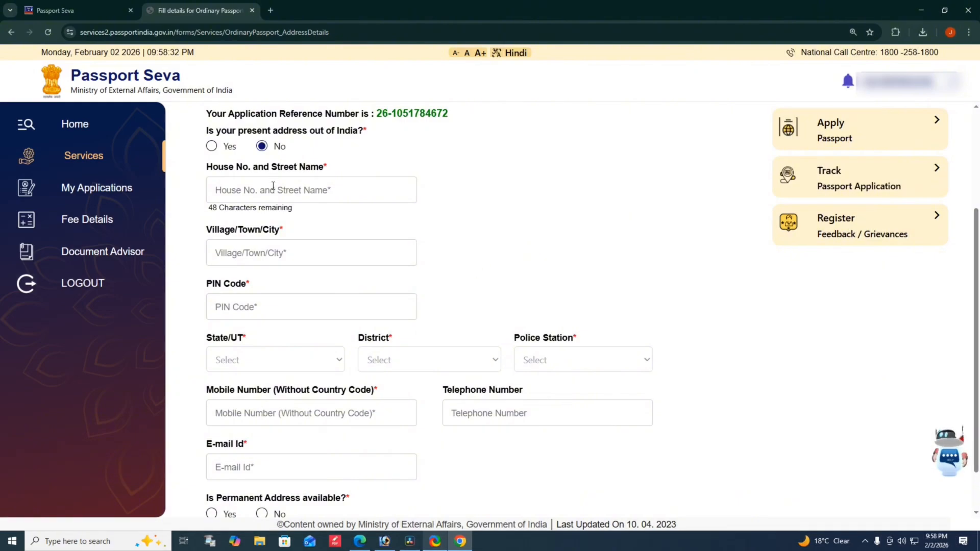
pyautogui.scroll(1, 273, 187)
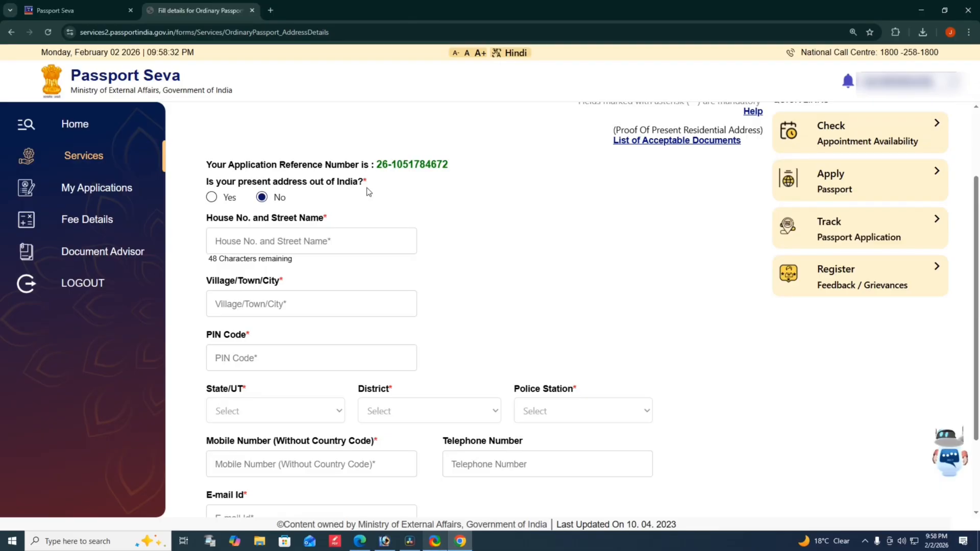
pyautogui.click(390, 231)
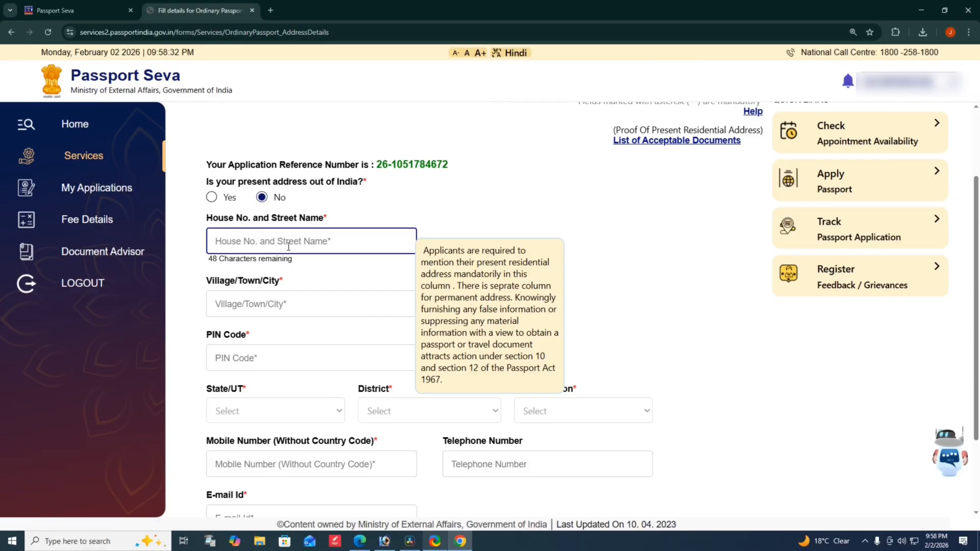
pyautogui.click(247, 302)
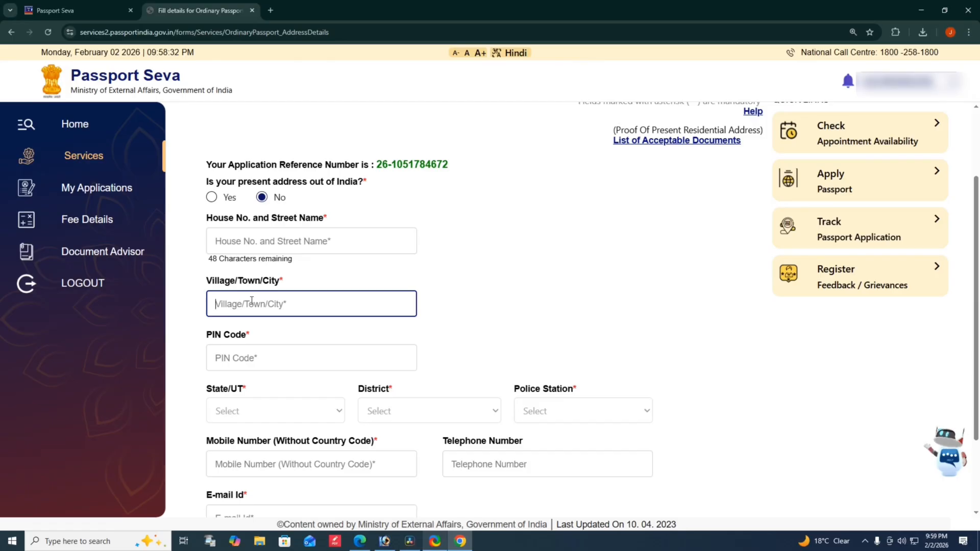
pyautogui.click(255, 356)
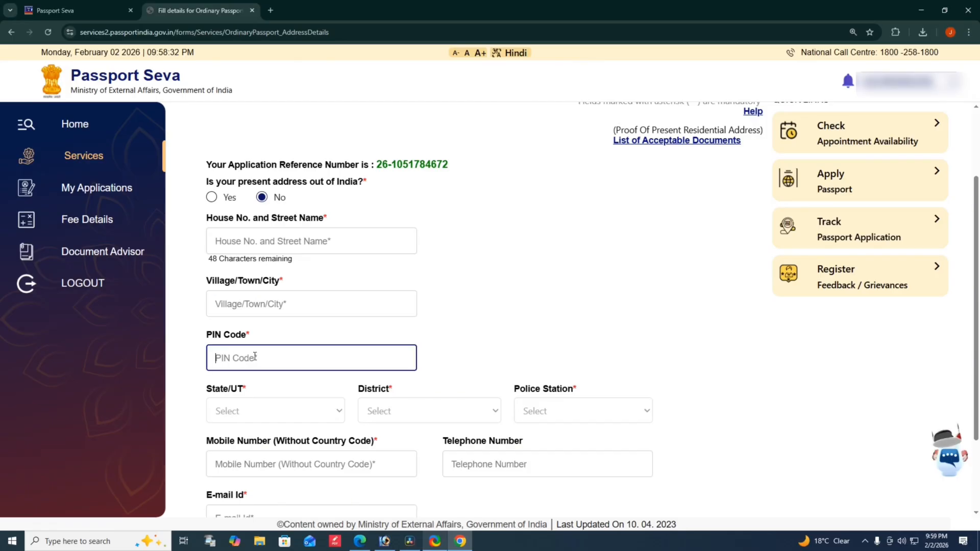
pyautogui.click(274, 420)
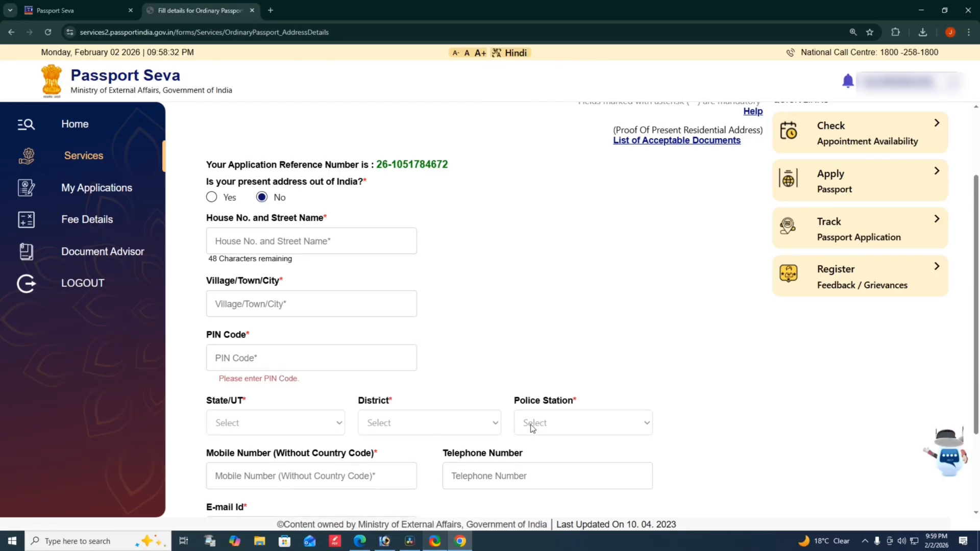
pyautogui.scroll(-3, 549, 423)
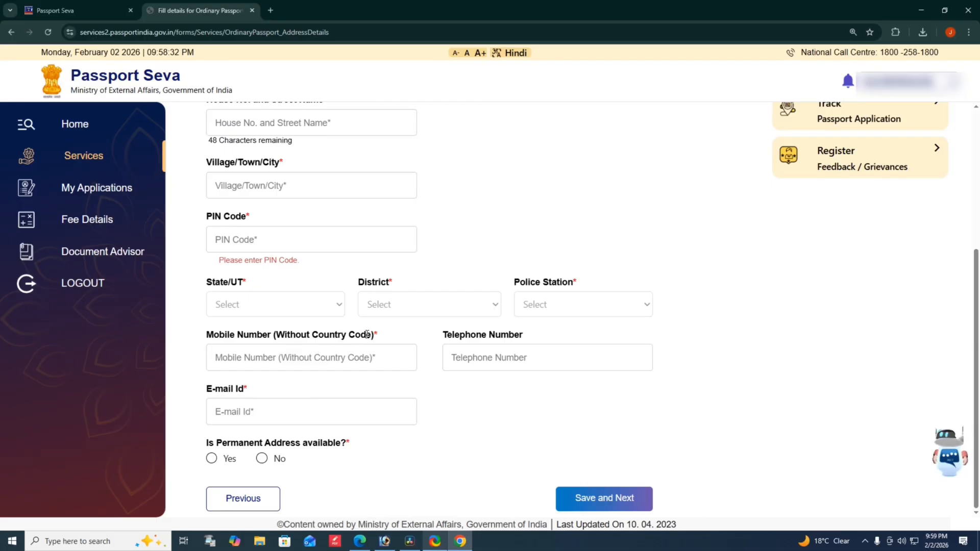
pyautogui.moveTo(278, 335); pyautogui.dragTo(373, 335)
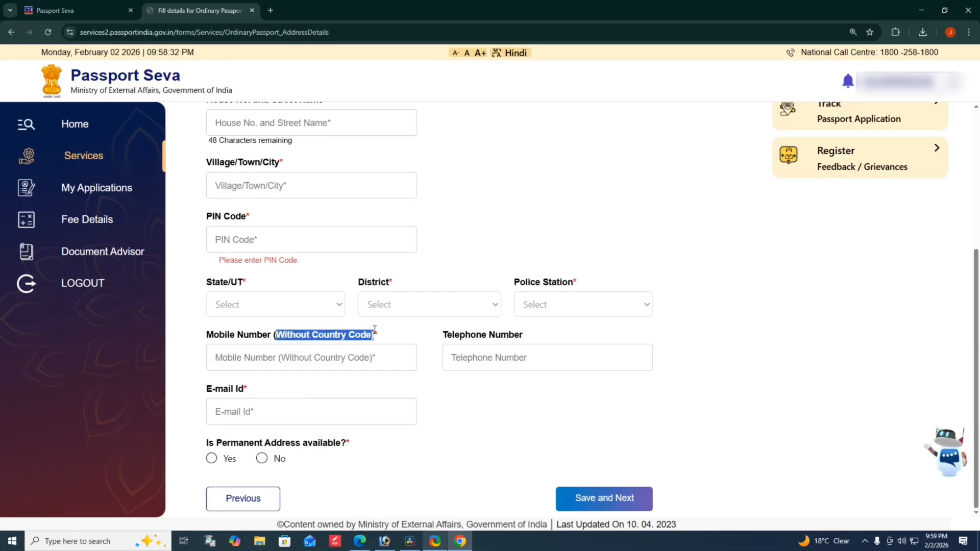
pyautogui.click(271, 358)
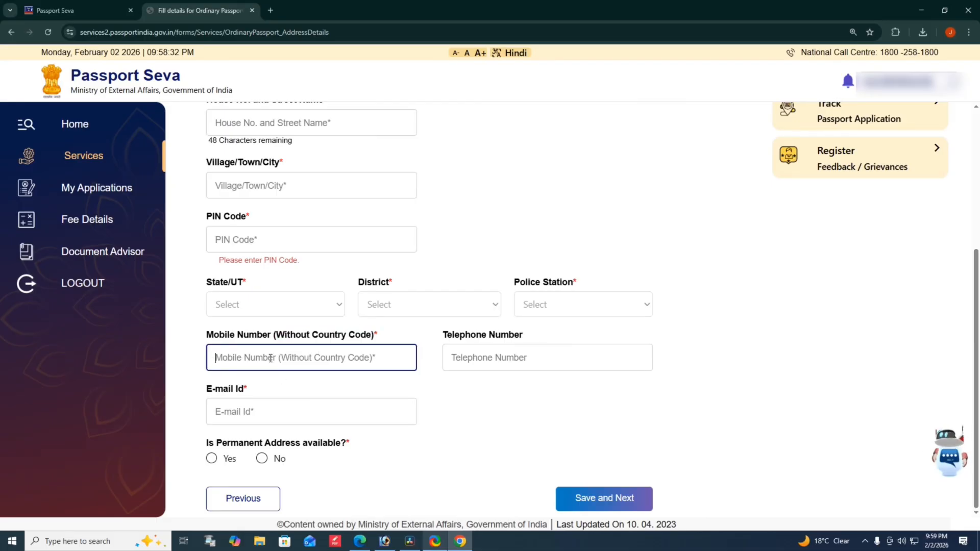
pyautogui.click(258, 412)
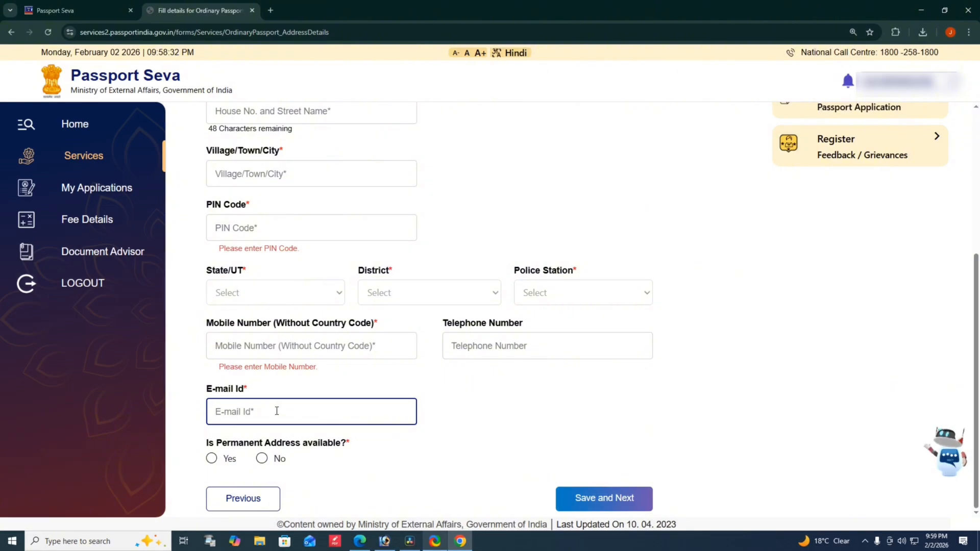
pyautogui.scroll(3, 284, 383)
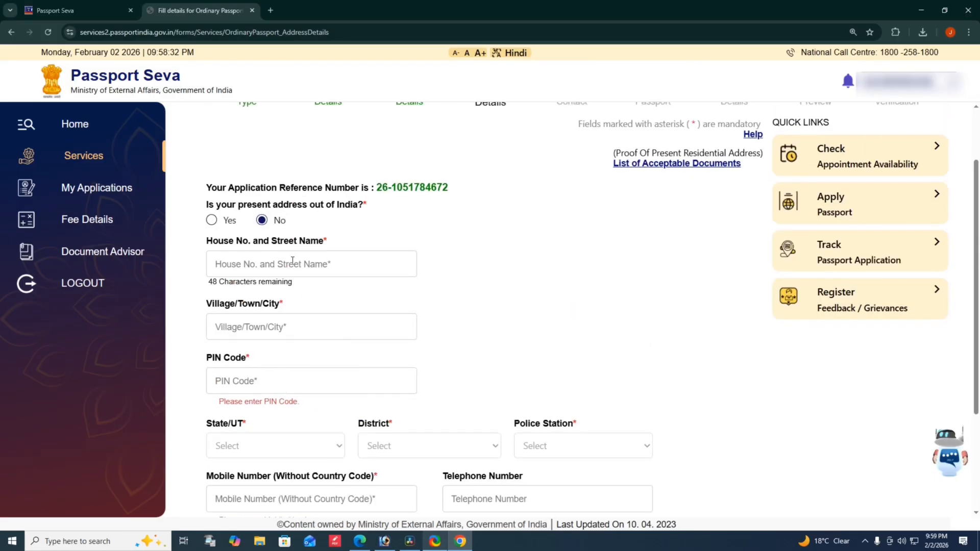
# Step: Fill in the applicant's present address with PIN code, state, district and police station, plus the mobile number and e-mail
pyautogui.click(294, 265)
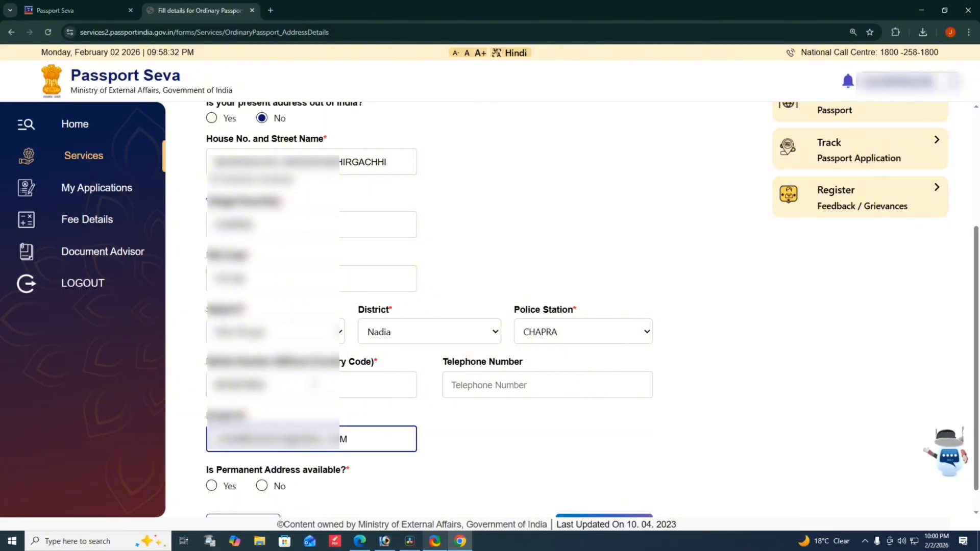
pyautogui.click(316, 385)
pyautogui.click(356, 446)
# Step: Answer Yes to permanent address available and to same as present address, then save the address details and accept the RPO notice
pyautogui.click(209, 488)
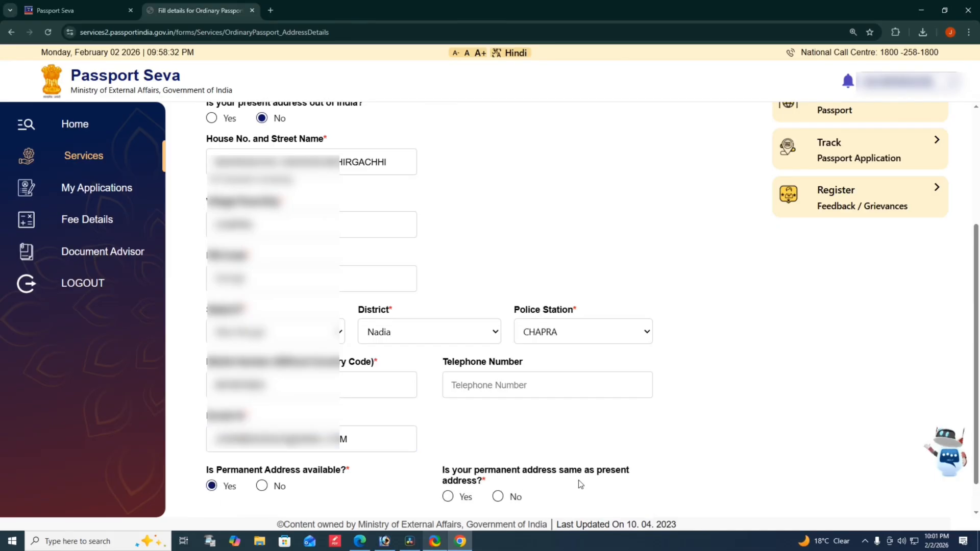
pyautogui.click(448, 497)
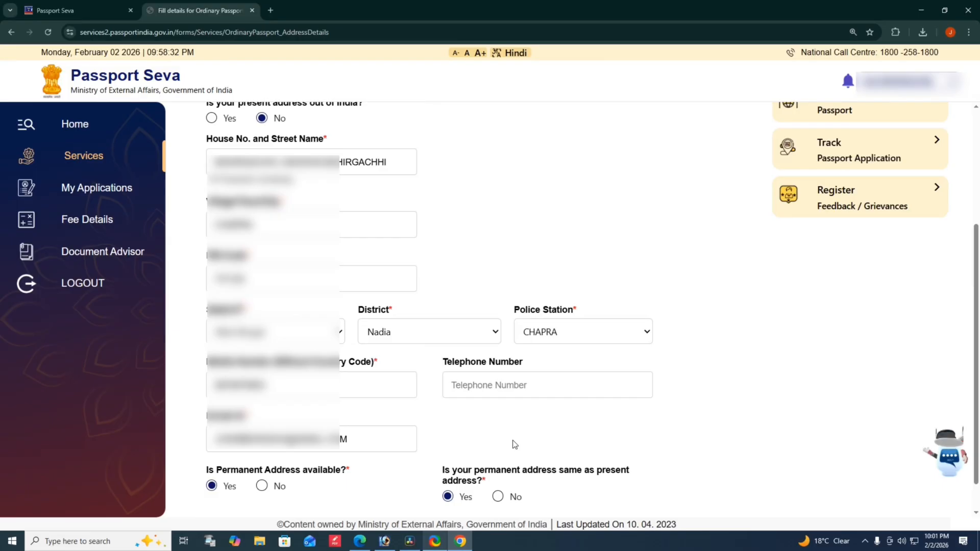
pyautogui.scroll(-1, 515, 444)
pyautogui.click(627, 505)
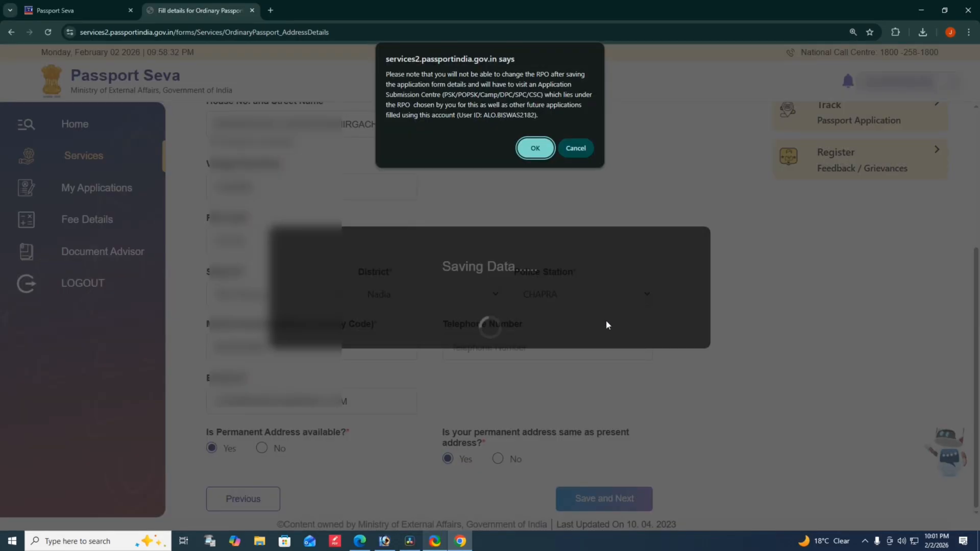
pyautogui.click(534, 149)
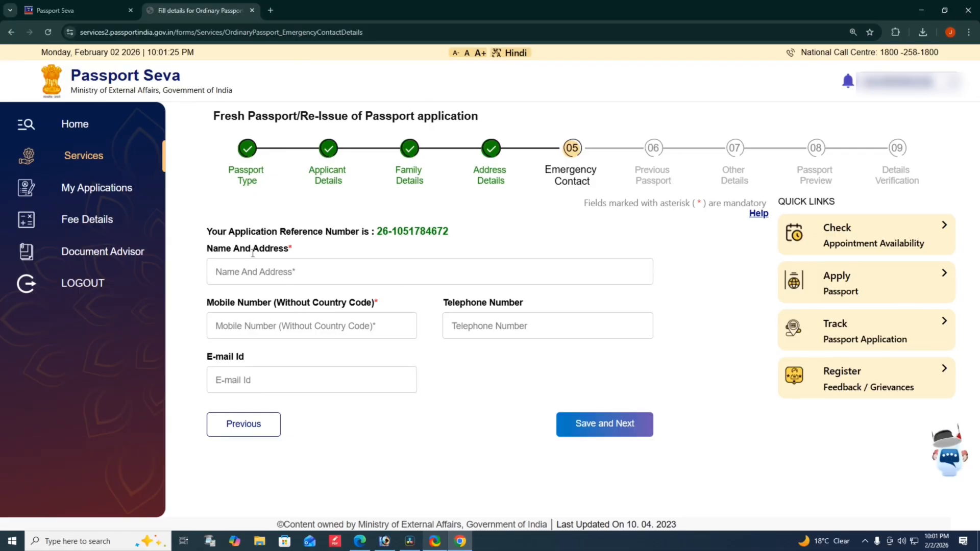
# Step: Fill in the emergency contact's name and address, mobile number and e-mail, then save and continue to the previous passport details
pyautogui.moveTo(207, 248); pyautogui.dragTo(293, 259)
pyautogui.click(286, 276)
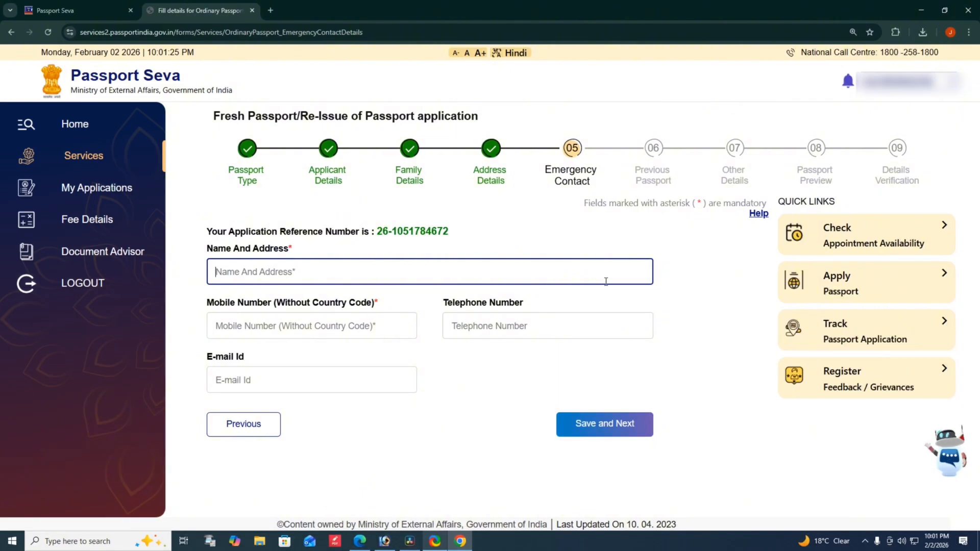
pyautogui.click(304, 316)
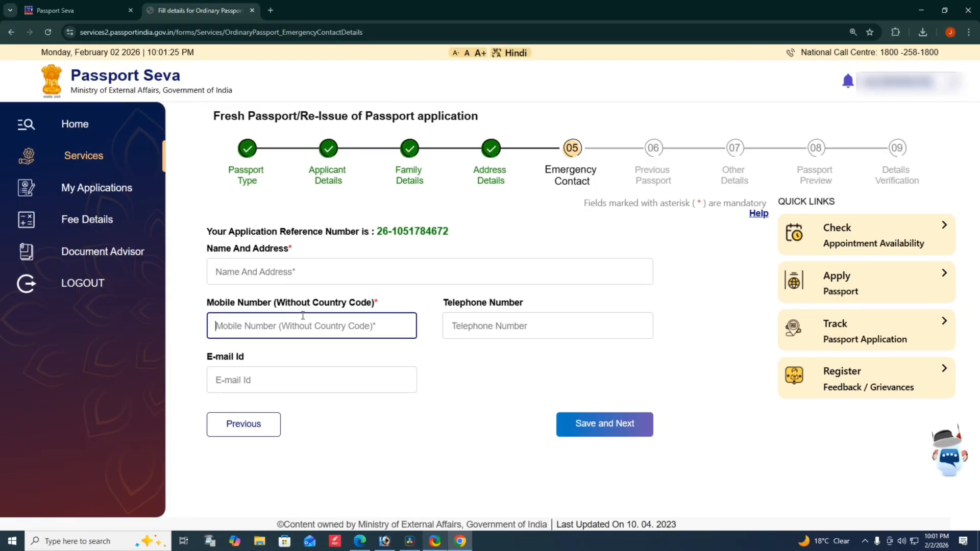
pyautogui.click(285, 383)
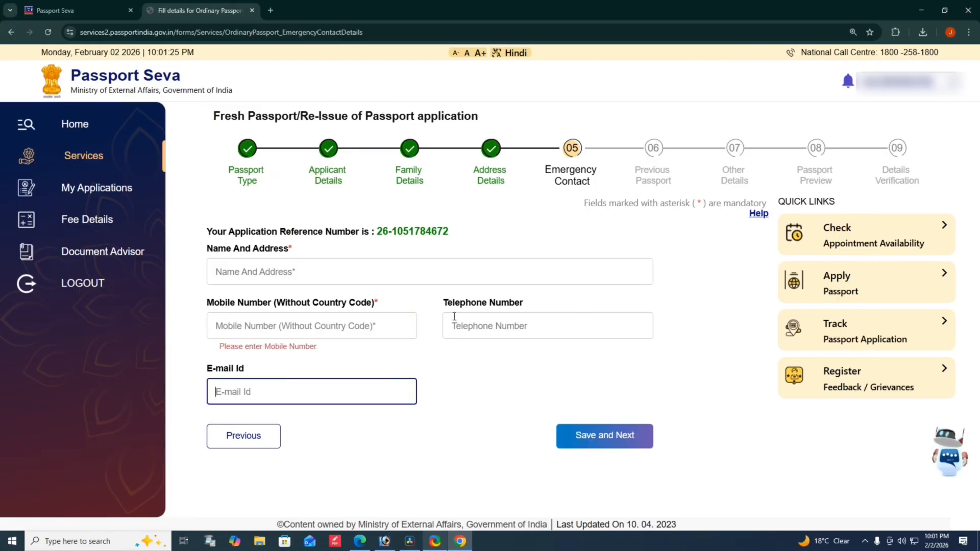
pyautogui.click(361, 276)
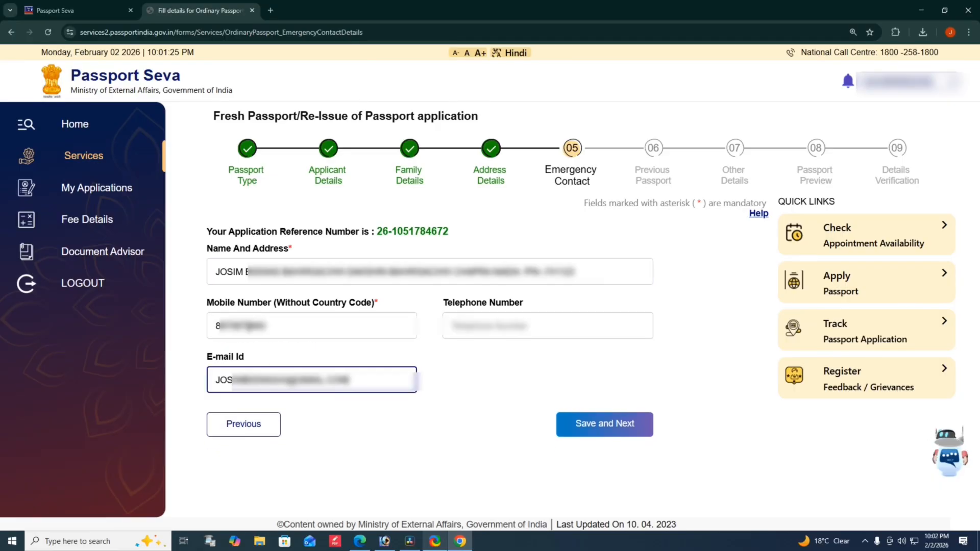
pyautogui.moveTo(288, 273); pyautogui.dragTo(585, 279)
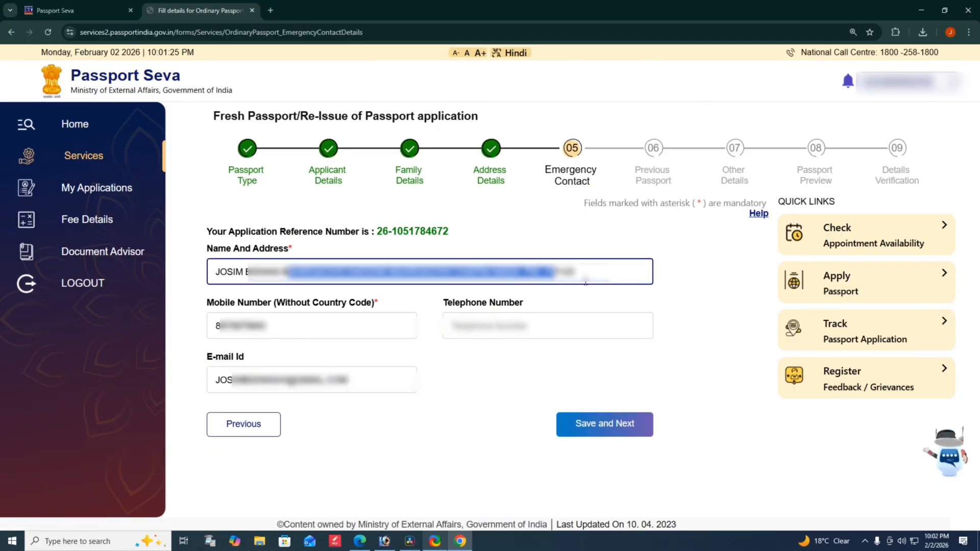
pyautogui.click(358, 336)
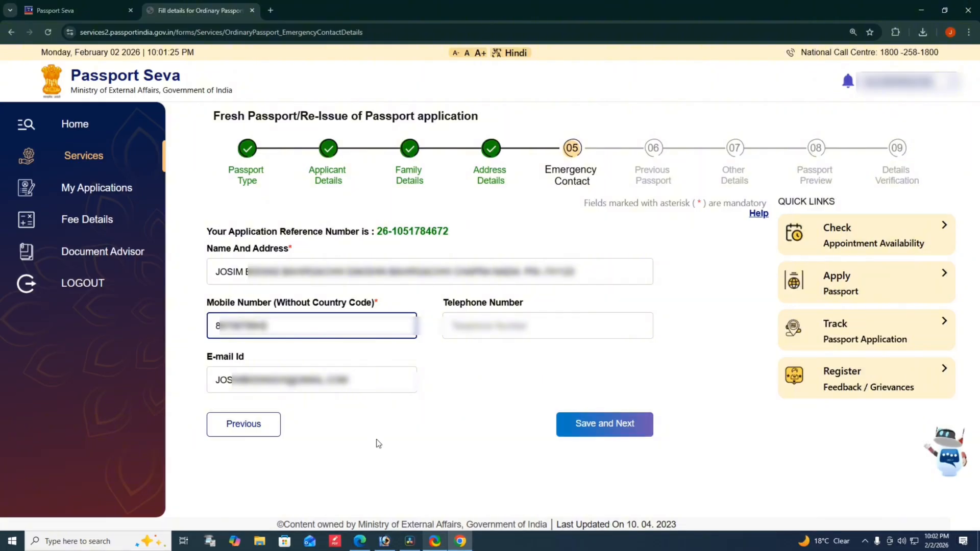
pyautogui.click(580, 433)
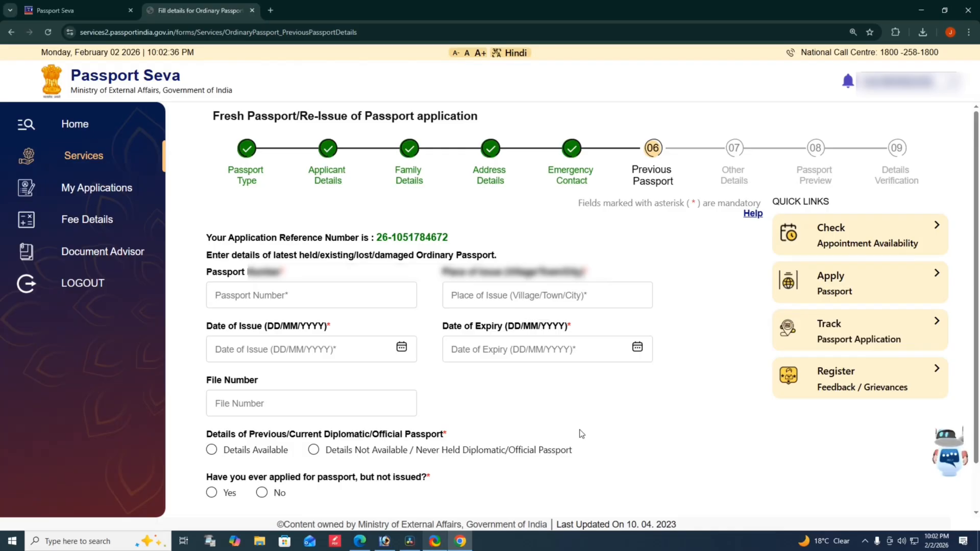
# Step: Fill in the previous passport's number, place of issue, date of issue, date of expiry and file number
pyautogui.scroll(-1, 581, 433)
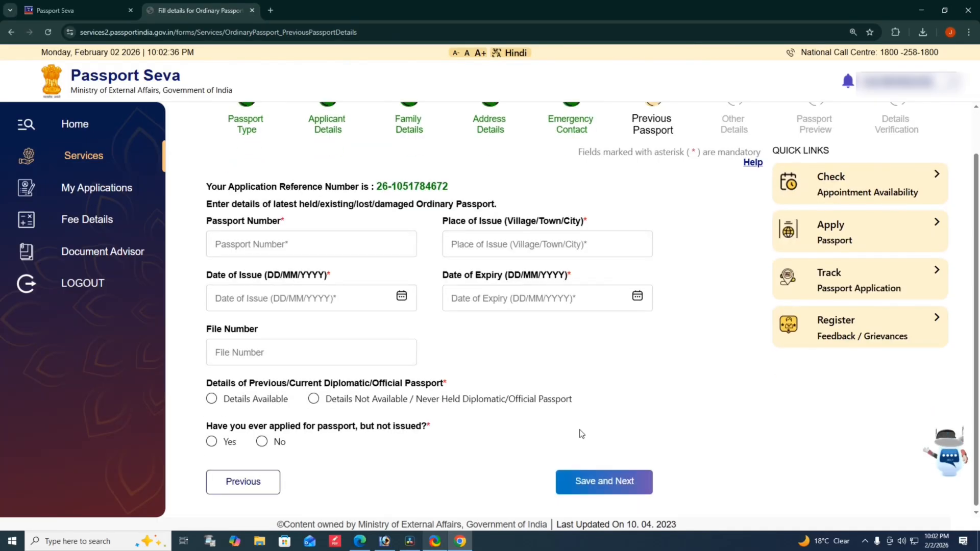
pyautogui.click(336, 241)
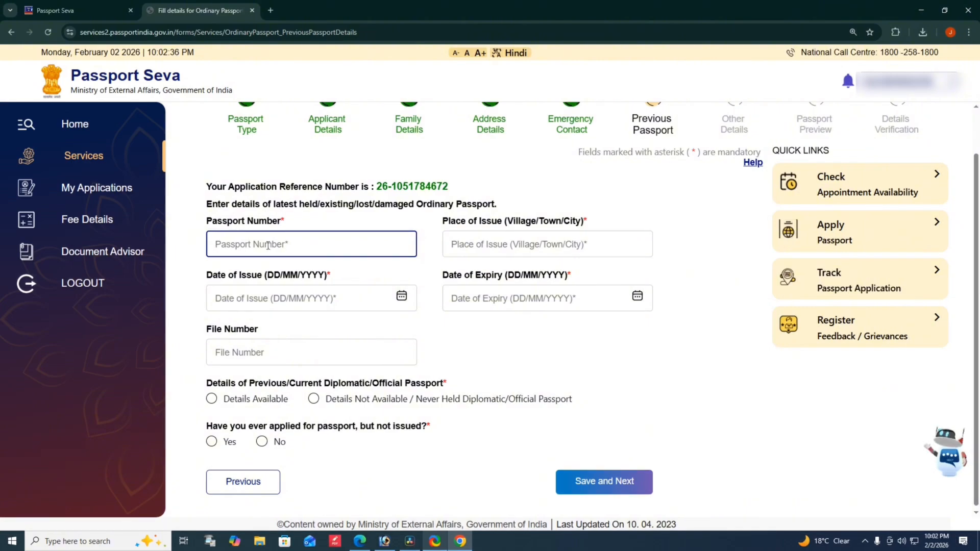
pyautogui.click(457, 243)
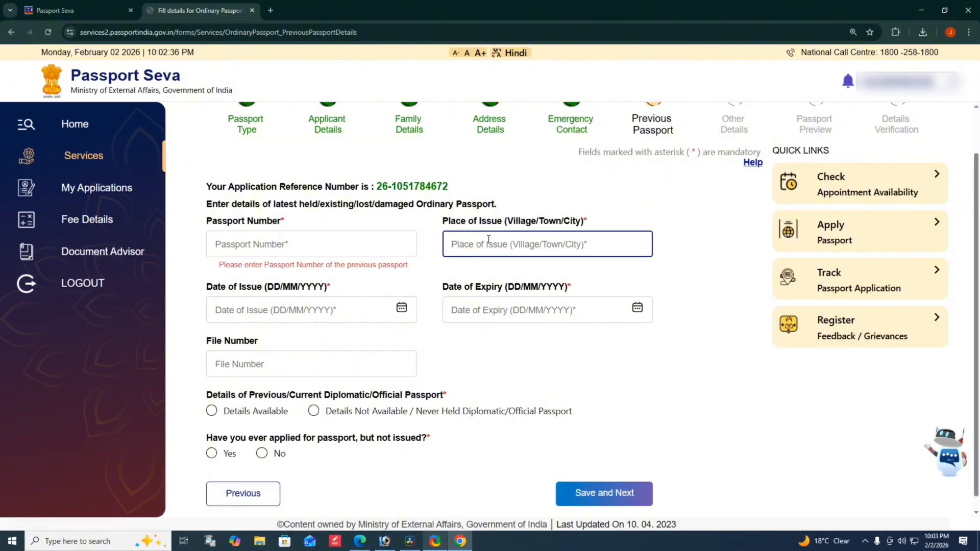
pyautogui.click(285, 310)
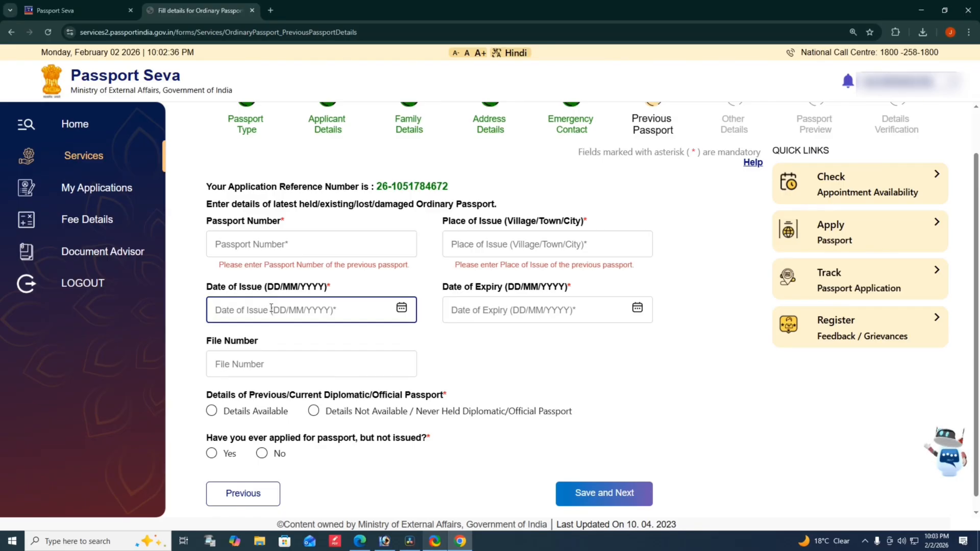
pyautogui.click(492, 310)
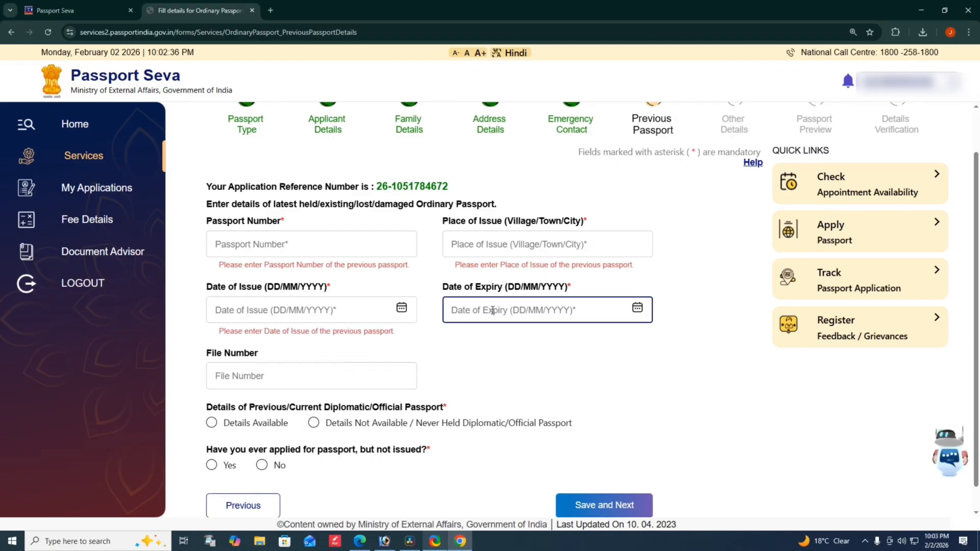
pyautogui.click(239, 377)
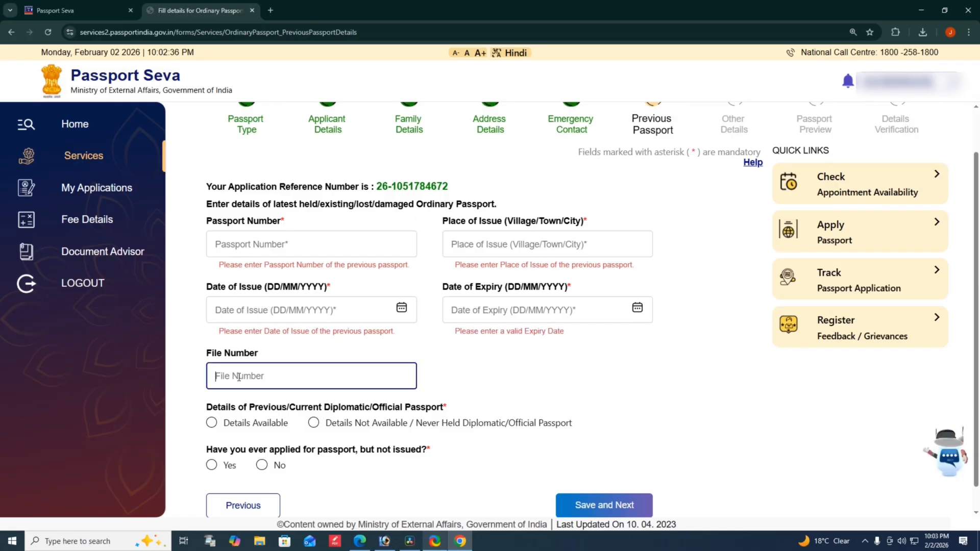
pyautogui.click(277, 243)
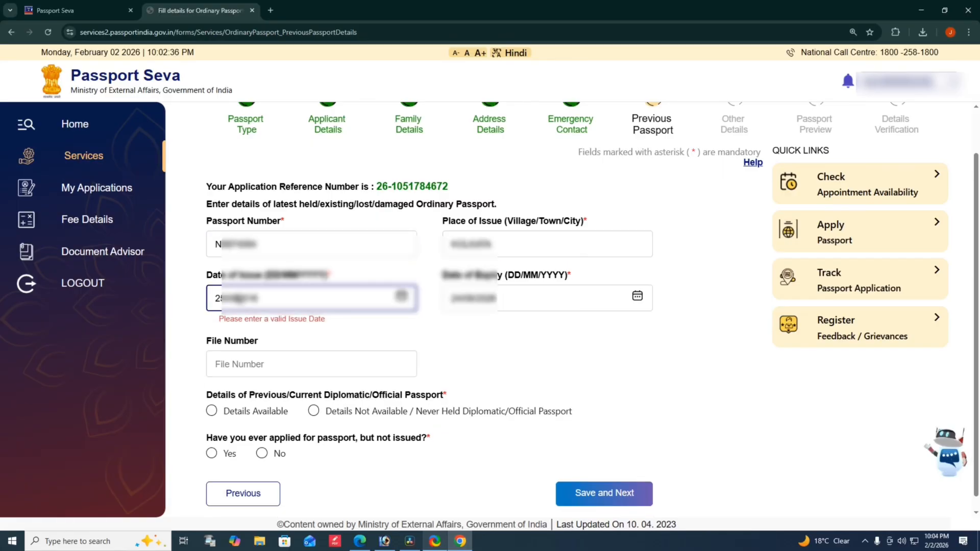
pyautogui.click(508, 357)
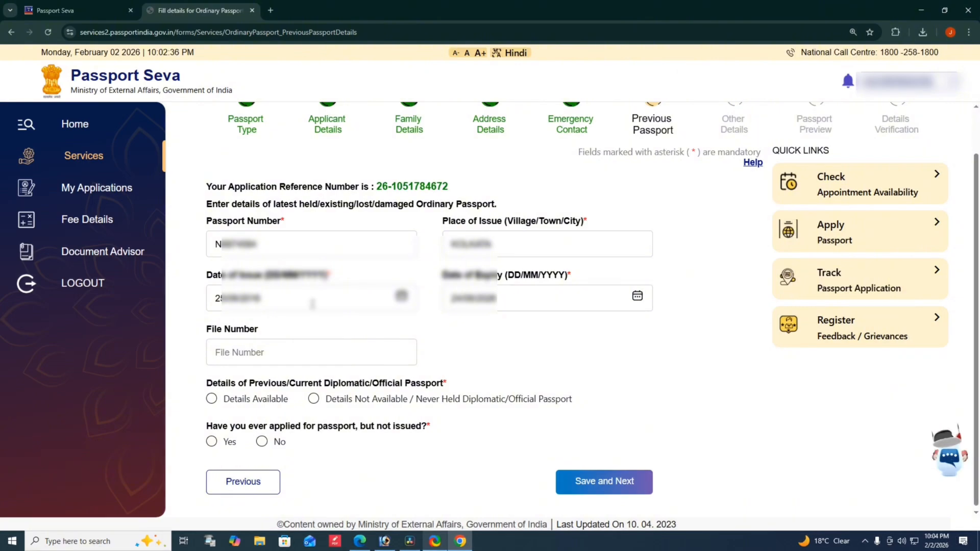
pyautogui.click(272, 350)
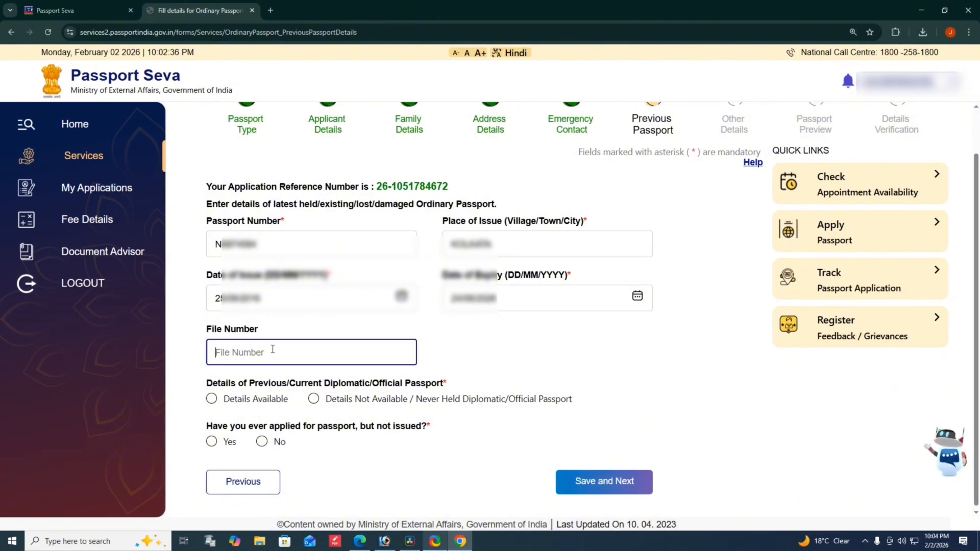
pyautogui.write('C')
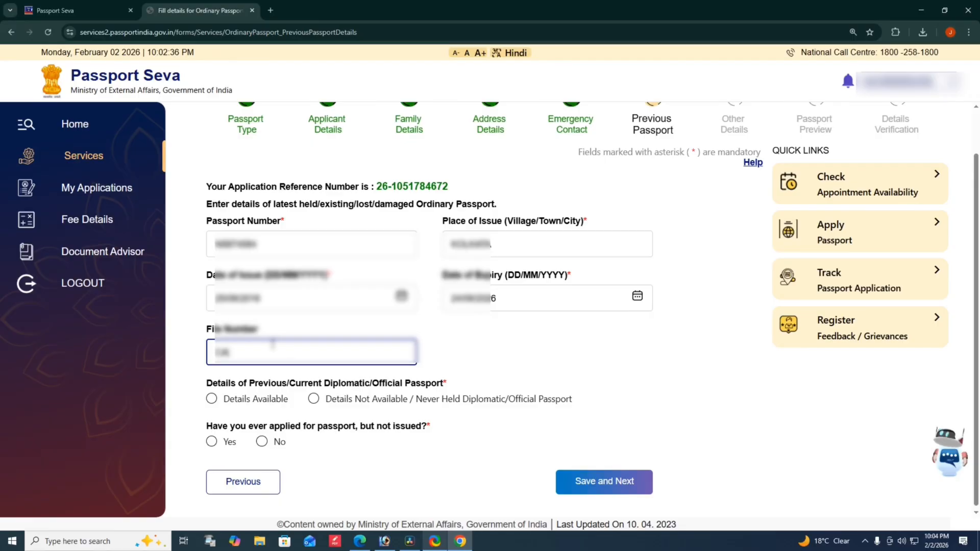
pyautogui.write('*********')
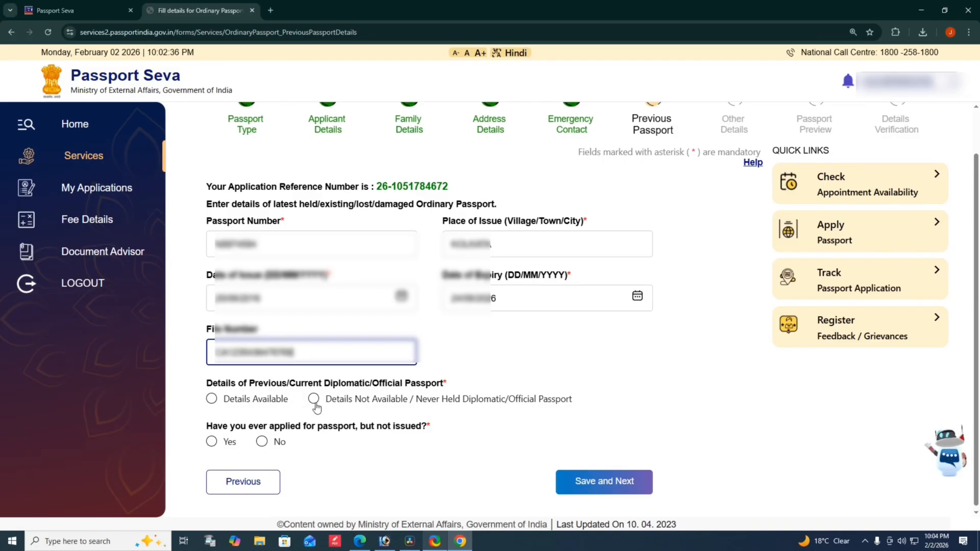
# Step: Mark diplomatic/official passport details as not available or never held, answer No to having applied without issue, and save the previous passport details
pyautogui.click(427, 404)
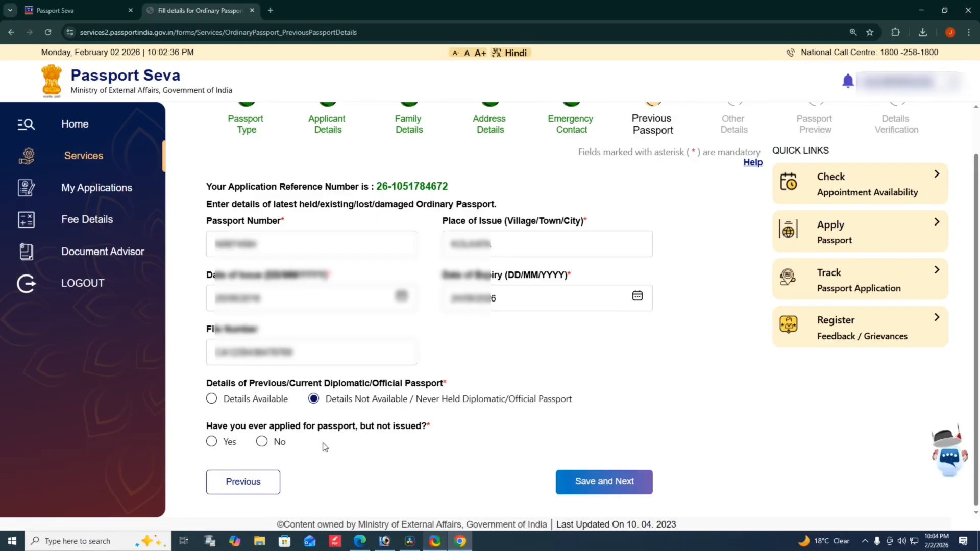
pyautogui.click(262, 442)
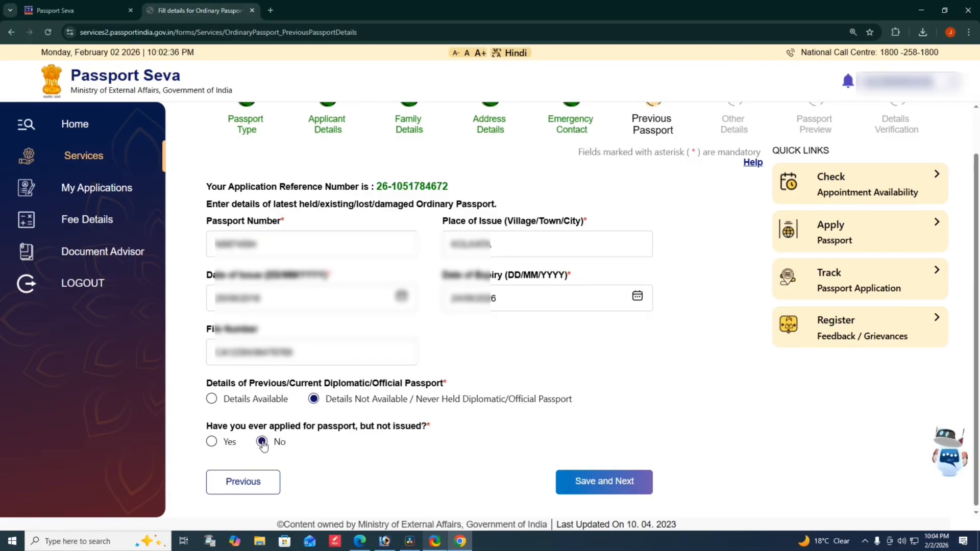
pyautogui.click(600, 483)
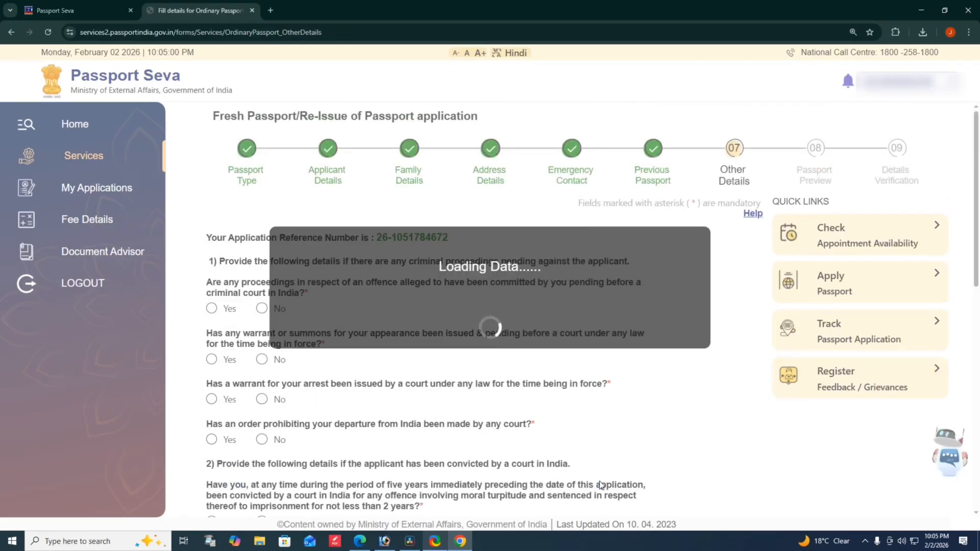
# Step: Answer No to the four criminal-proceedings questions on pending cases, summons, arrest warrant and departure prohibition
pyautogui.scroll(-2, 600, 482)
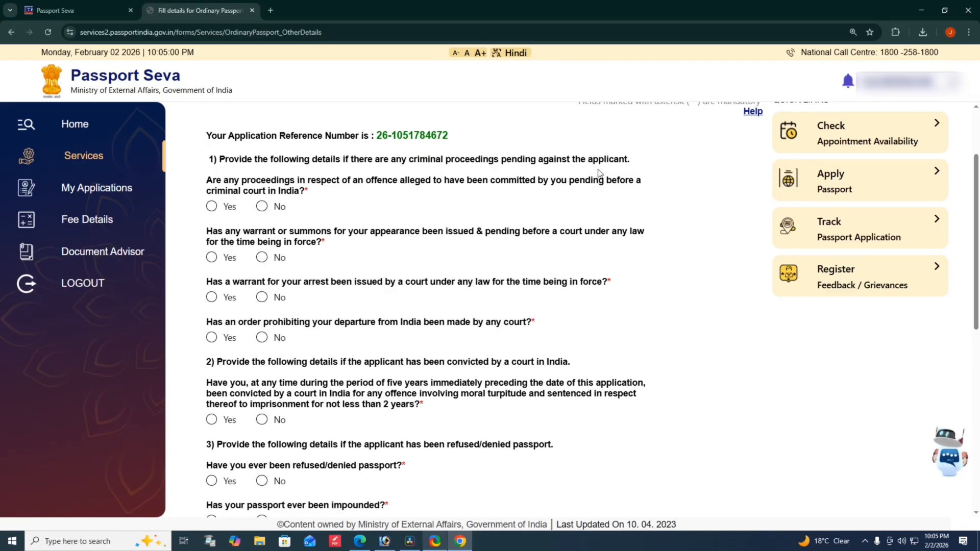
pyautogui.moveTo(408, 160); pyautogui.dragTo(635, 166)
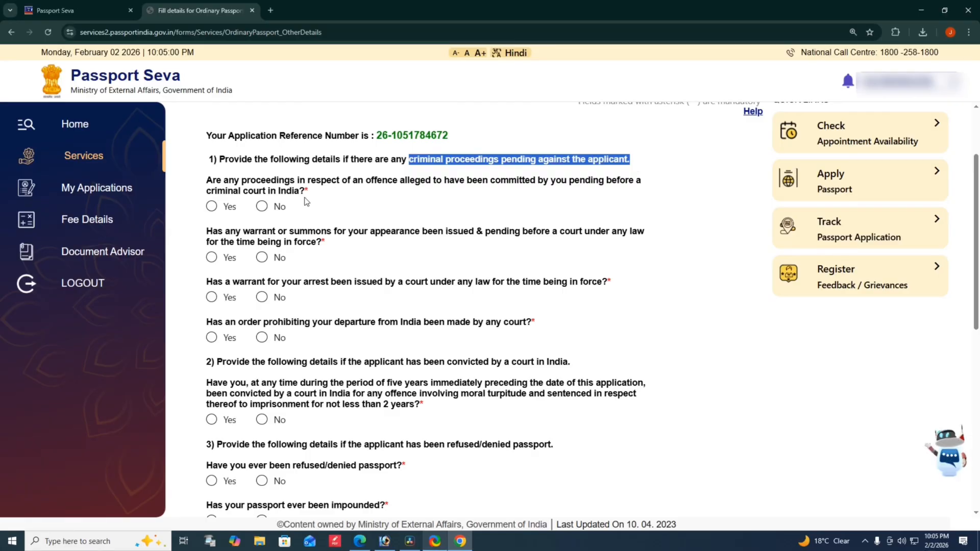
pyautogui.click(261, 206)
pyautogui.click(261, 257)
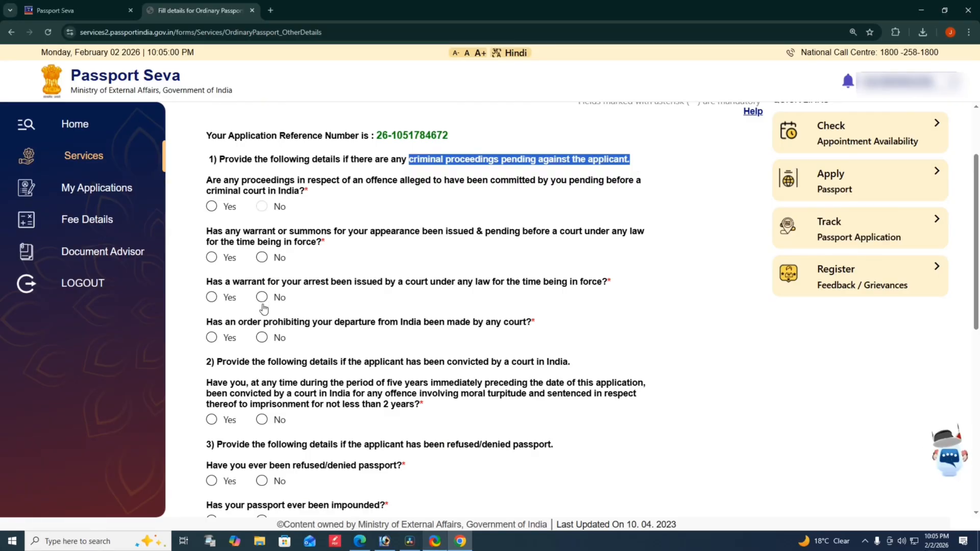
pyautogui.click(261, 337)
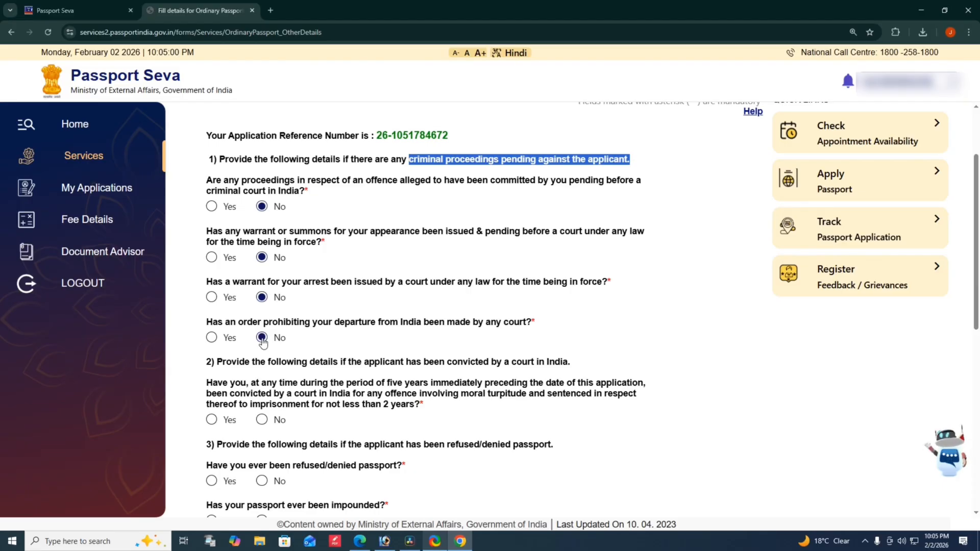
# Step: Answer No to the court conviction question and to passport refusal, impounding and revocation
pyautogui.scroll(-2, 262, 341)
pyautogui.click(262, 317)
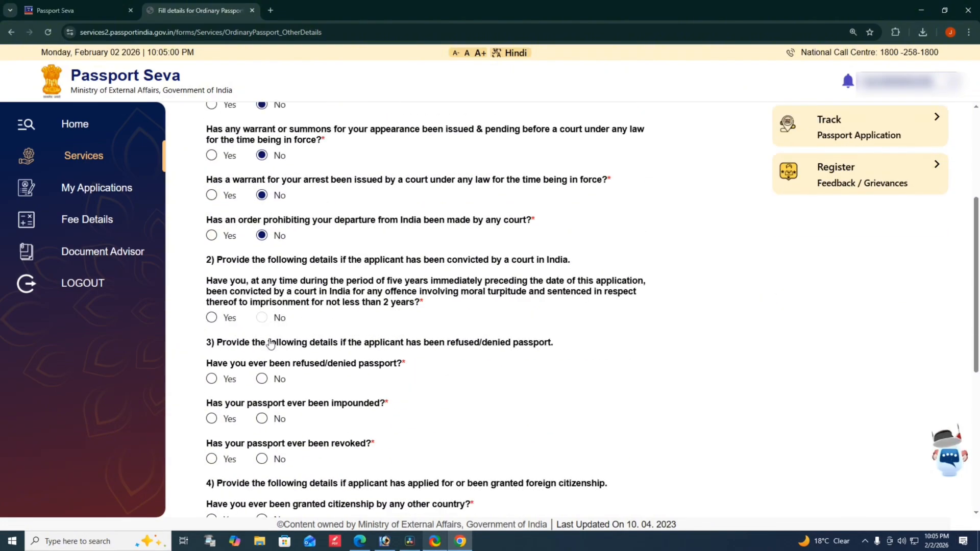
pyautogui.click(262, 378)
pyautogui.scroll(-3, 263, 383)
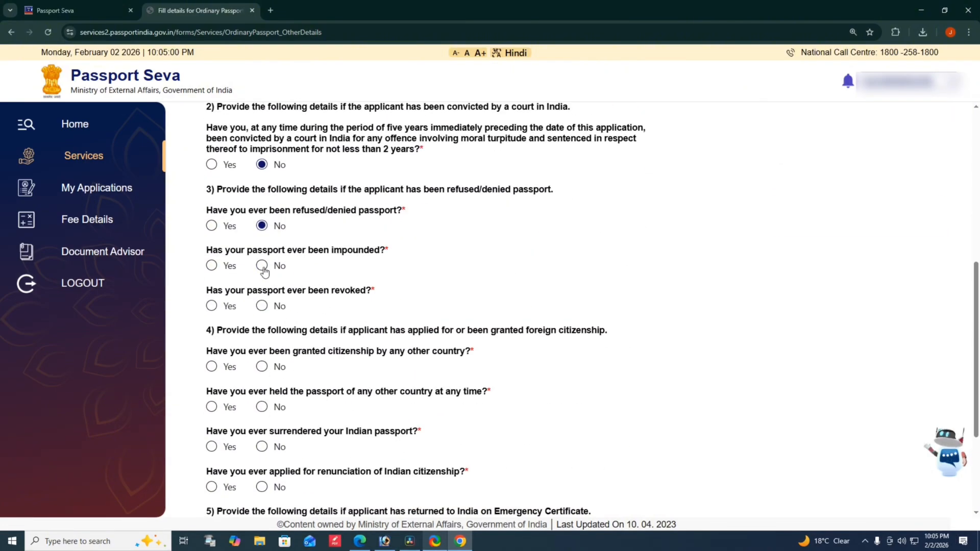
pyautogui.click(261, 305)
# Step: Answer No to foreign citizenship, holding another country's passport, surrendering the Indian passport and renouncing Indian citizenship
pyautogui.scroll(-3, 260, 285)
pyautogui.click(262, 213)
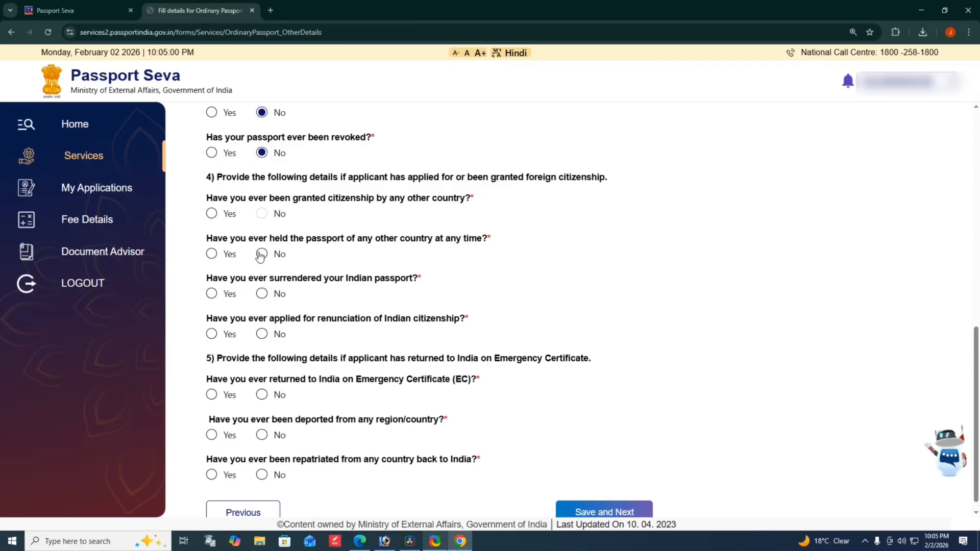
pyautogui.click(261, 253)
pyautogui.click(261, 293)
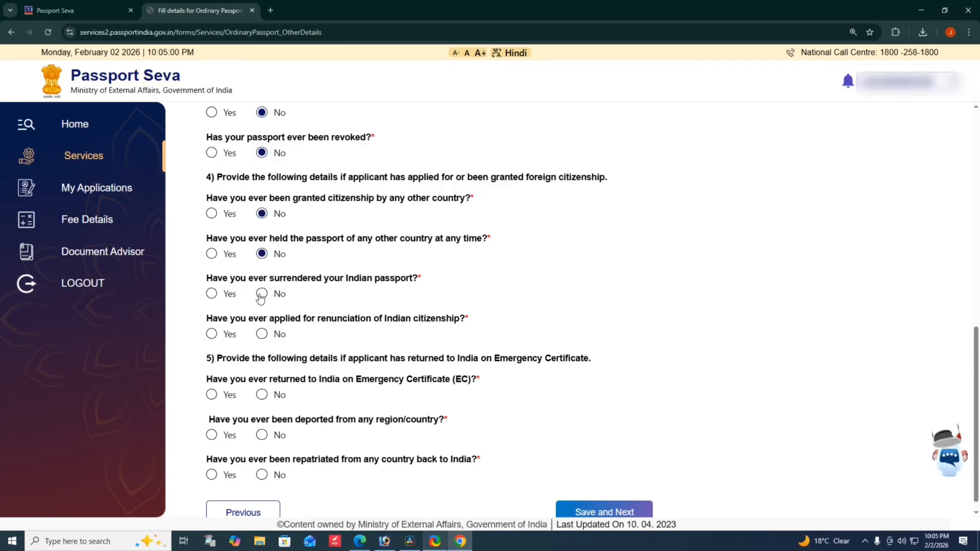
pyautogui.click(261, 334)
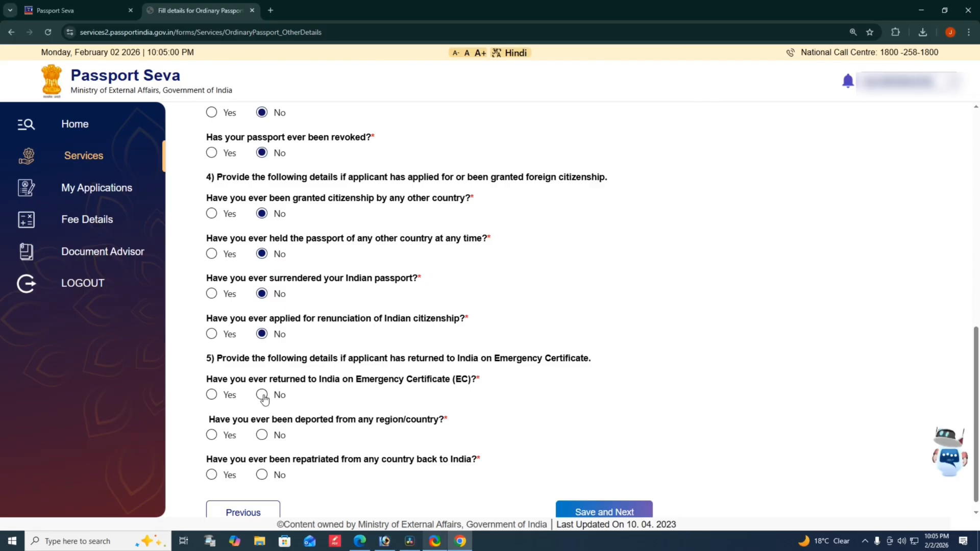
# Step: Answer No to return on Emergency Certificate, deportation and repatriation, then save the other details and continue to the passport preview
pyautogui.click(262, 396)
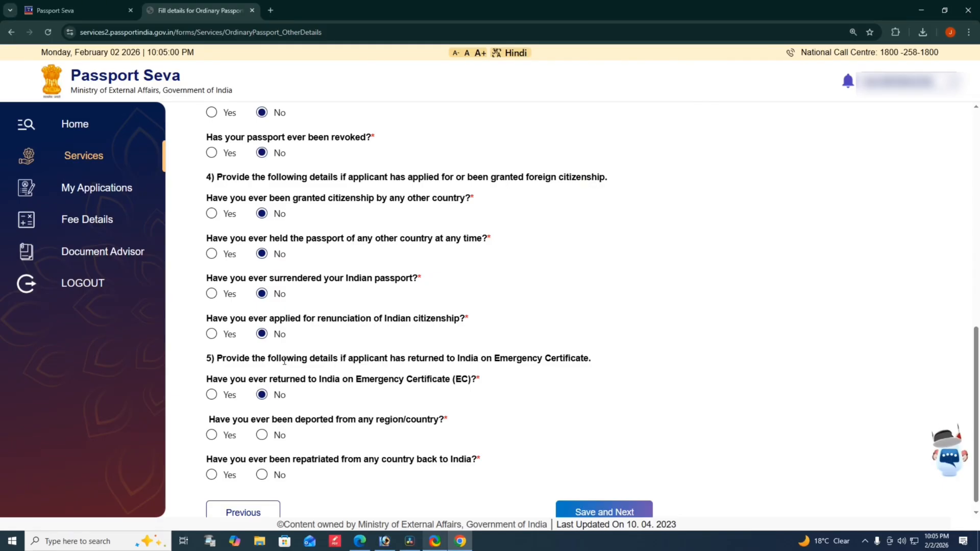
pyautogui.click(262, 437)
pyautogui.click(261, 475)
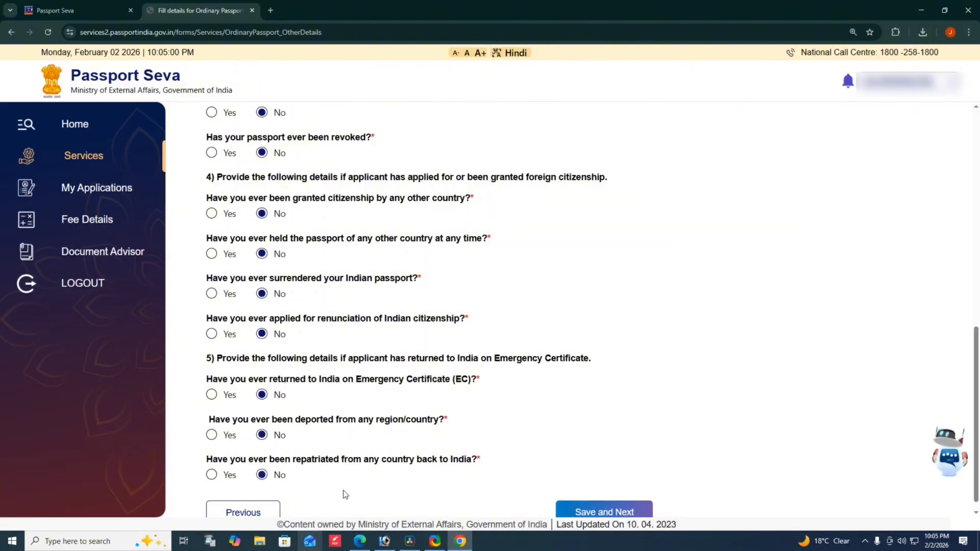
pyautogui.scroll(-1, 660, 512)
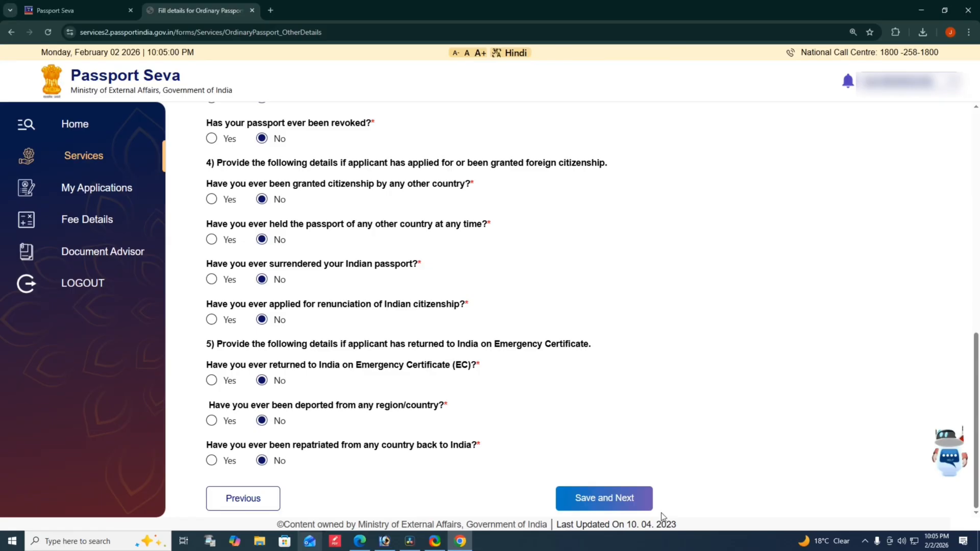
pyautogui.click(614, 508)
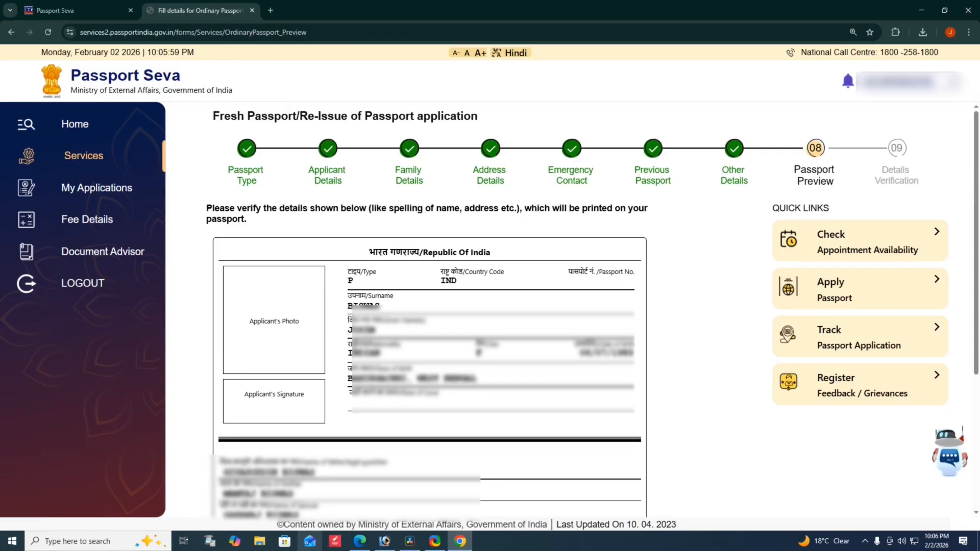
# Step: Check the applicant's surname, given name, date of birth and place of birth in the passport preview
pyautogui.moveTo(347, 308); pyautogui.dragTo(386, 332)
pyautogui.moveTo(572, 353); pyautogui.dragTo(632, 361)
pyautogui.moveTo(347, 378); pyautogui.dragTo(448, 397)
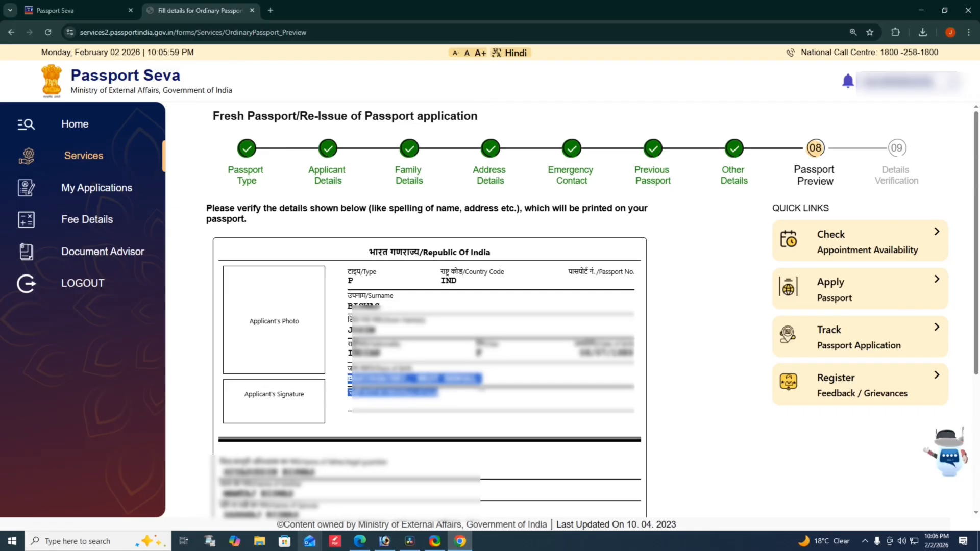
pyautogui.click(510, 368)
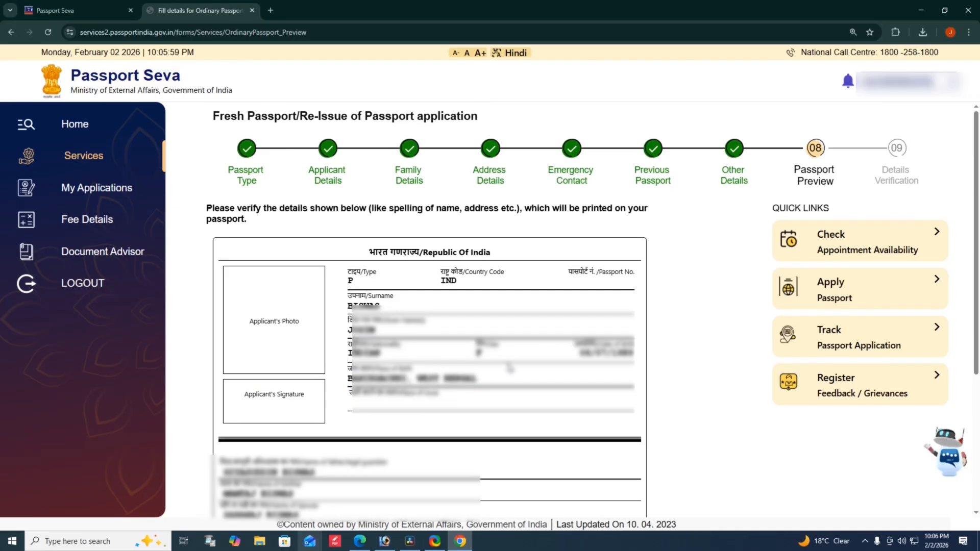
# Step: Check the parents' and spouse's names, address and old passport details in the preview, down to the declaration
pyautogui.scroll(-2, 435, 357)
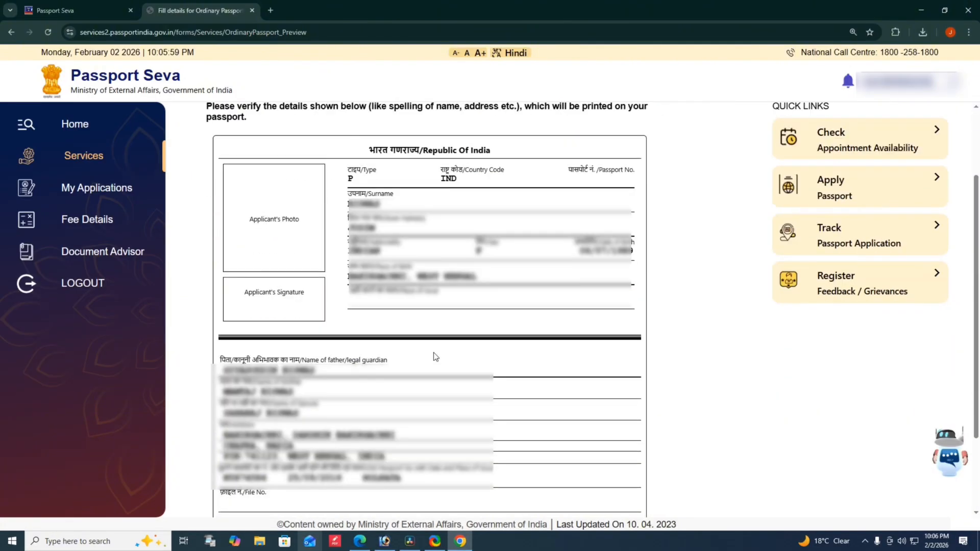
pyautogui.tripleClick(279, 371)
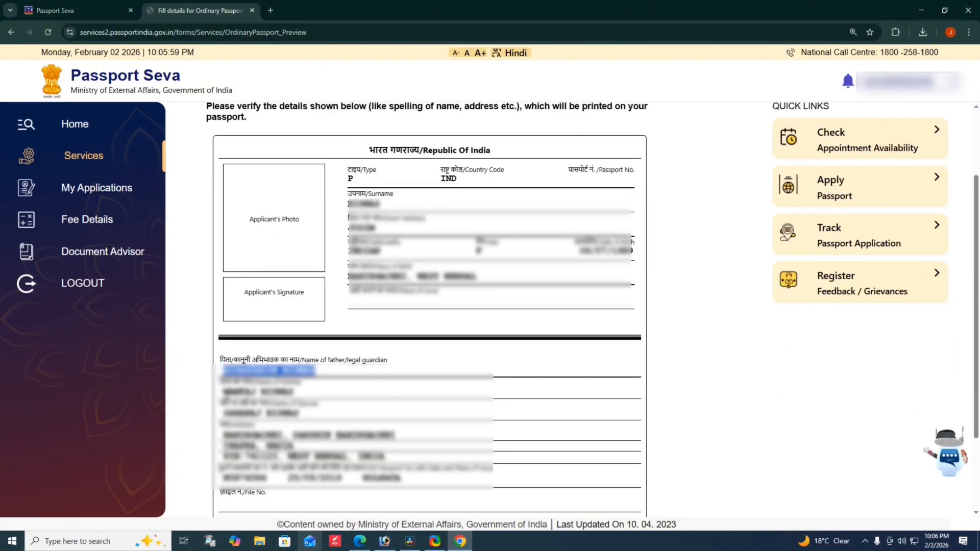
pyautogui.moveTo(223, 392); pyautogui.dragTo(307, 399)
pyautogui.moveTo(223, 414); pyautogui.dragTo(343, 423)
pyautogui.moveTo(224, 434); pyautogui.dragTo(397, 439)
pyautogui.moveTo(225, 446); pyautogui.dragTo(343, 453)
pyautogui.click(343, 453)
pyautogui.moveTo(220, 480); pyautogui.dragTo(309, 482)
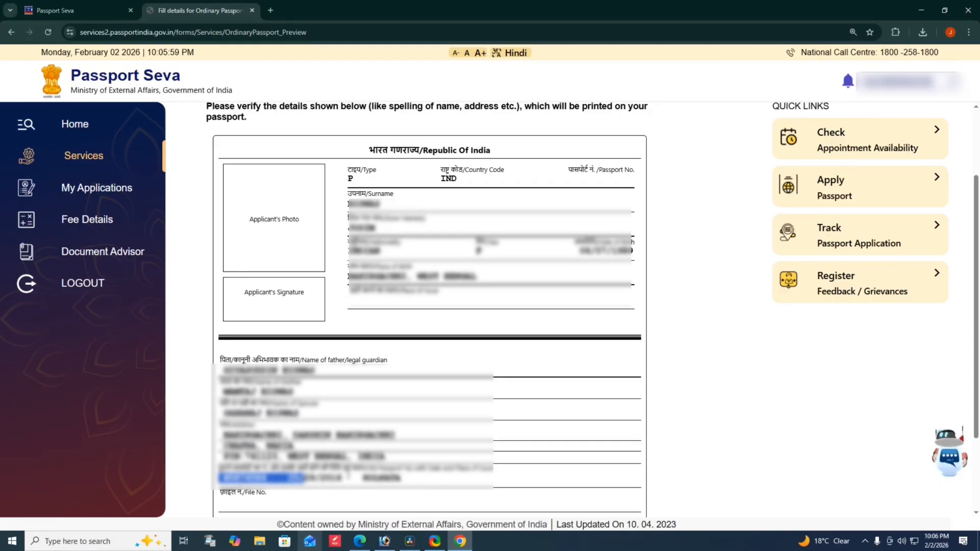
pyautogui.click(434, 447)
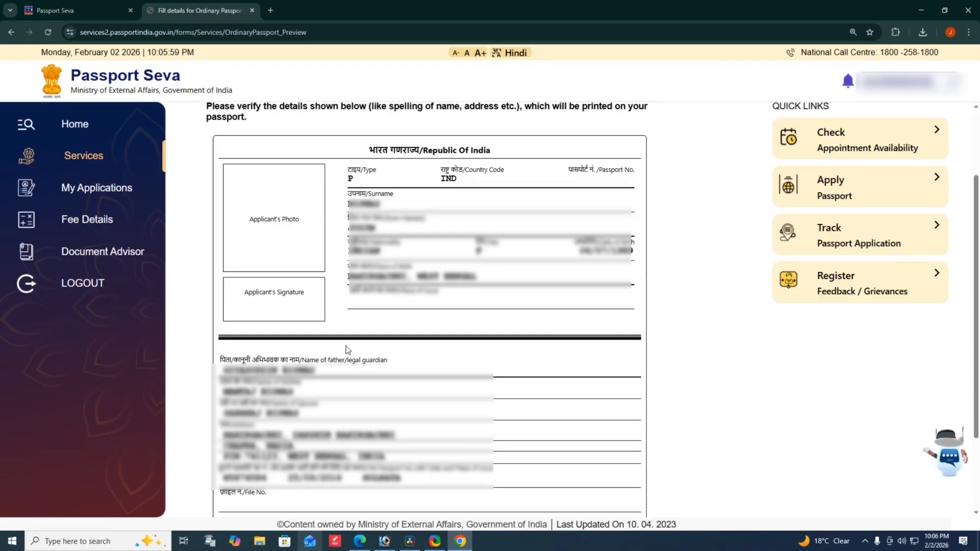
pyautogui.scroll(-3, 346, 350)
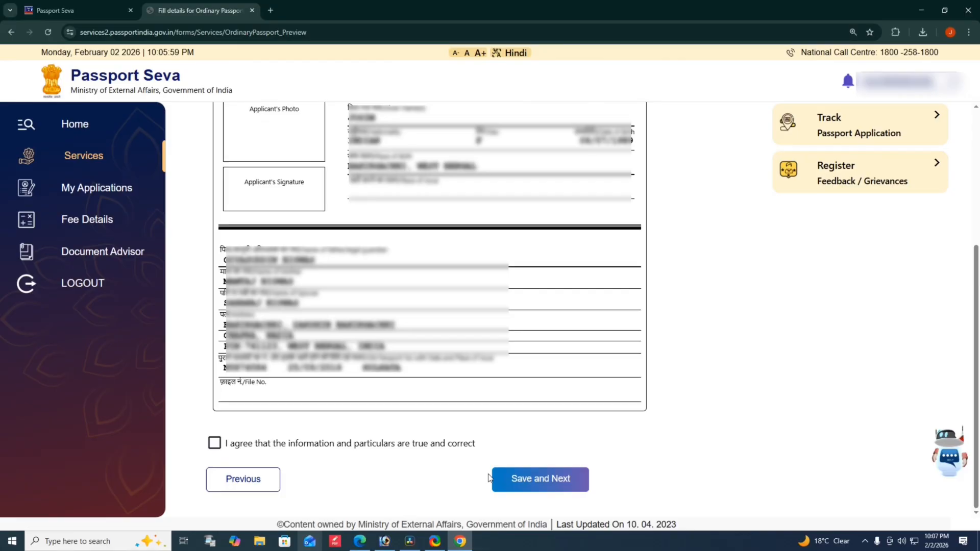
pyautogui.scroll(2, 488, 478)
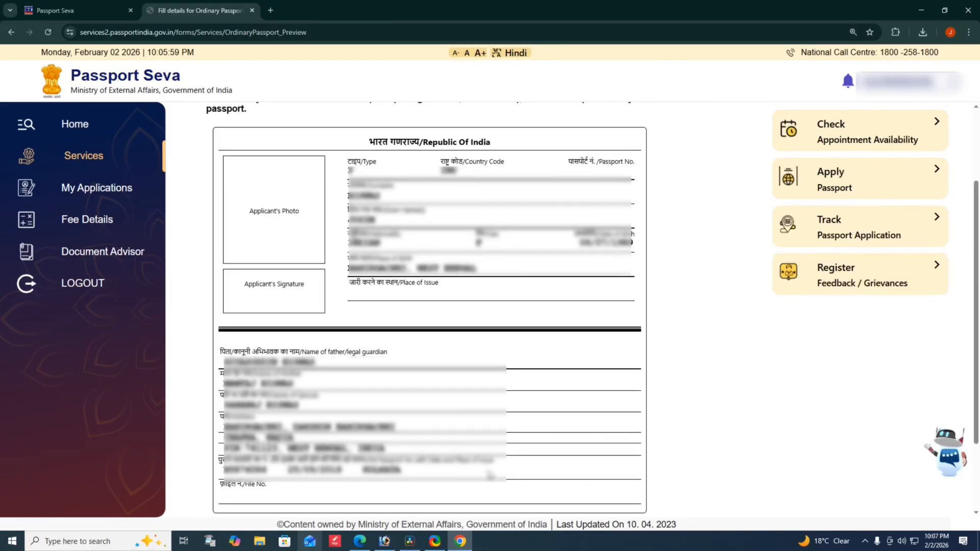
# Step: Agree that the passport preview particulars are true and correct, and save to continue to details verification
pyautogui.scroll(-2, 490, 476)
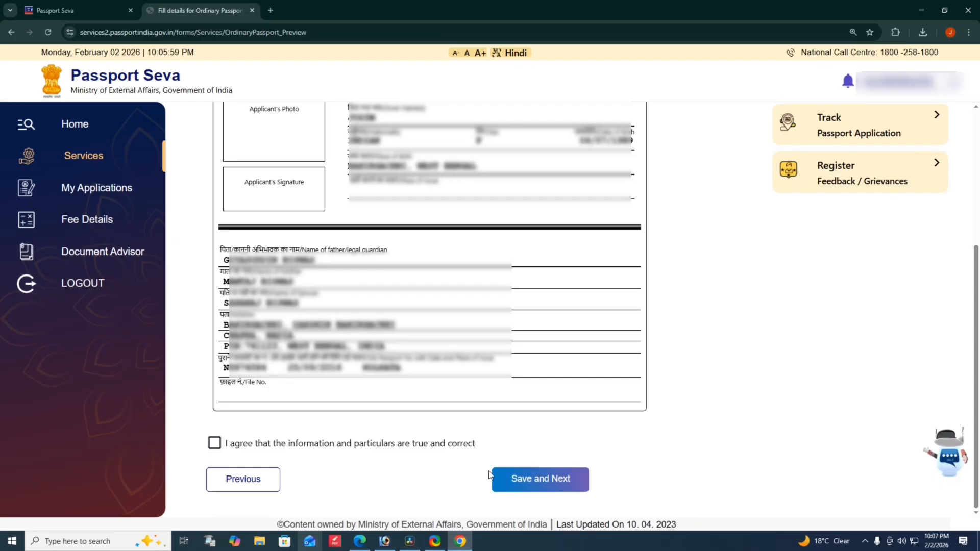
pyautogui.click(214, 443)
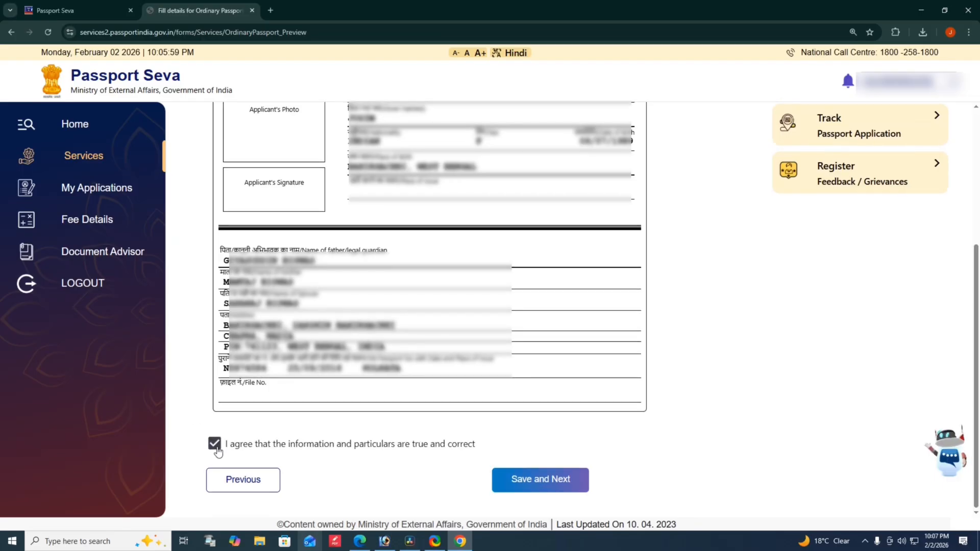
pyautogui.click(527, 488)
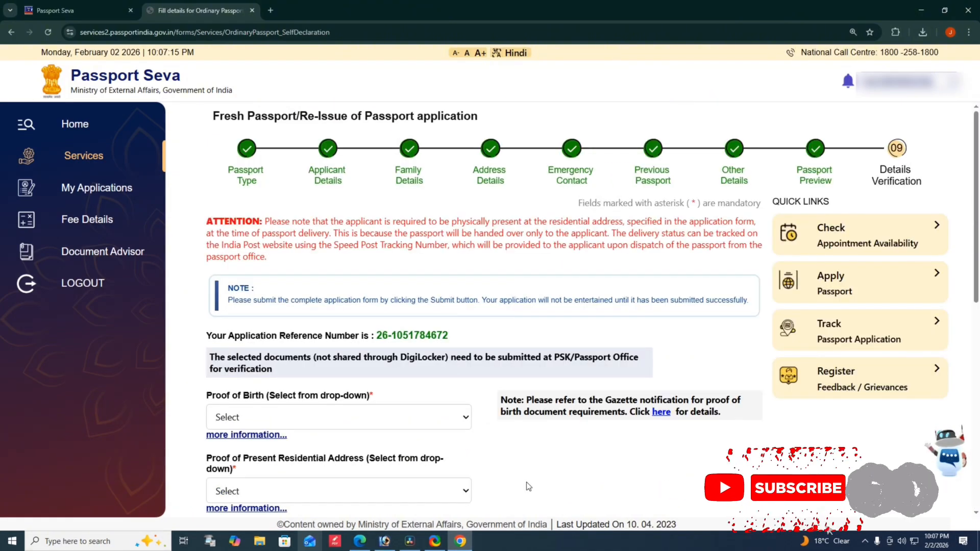
# Step: Choose the transfer, school leaving or matriculation certificate as the proof of birth
pyautogui.scroll(-3, 461, 363)
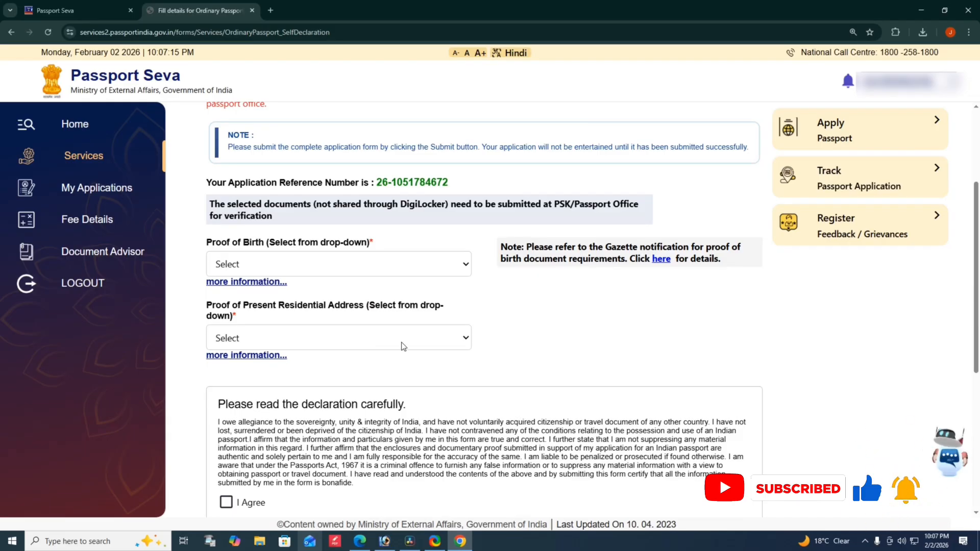
pyautogui.moveTo(207, 244); pyautogui.dragTo(372, 255)
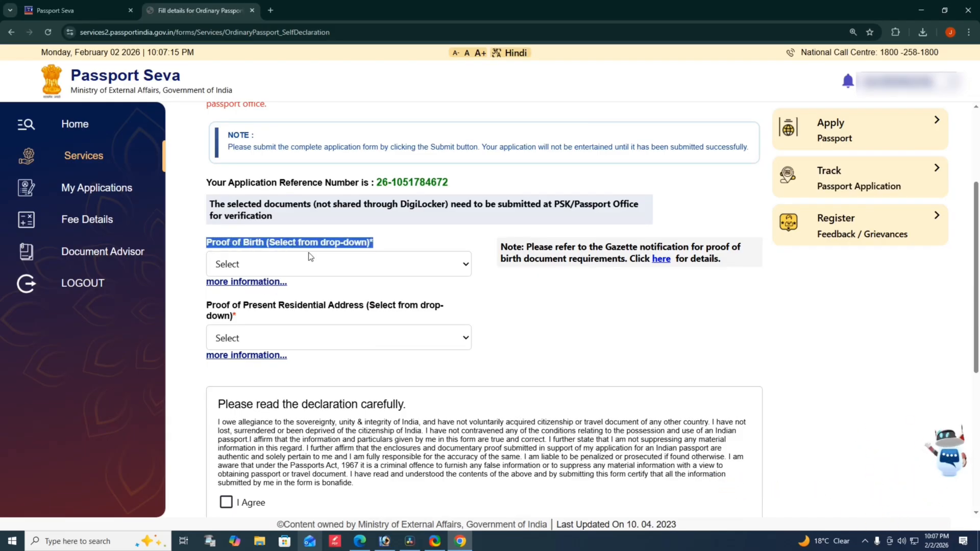
pyautogui.moveTo(207, 305); pyautogui.dragTo(387, 317)
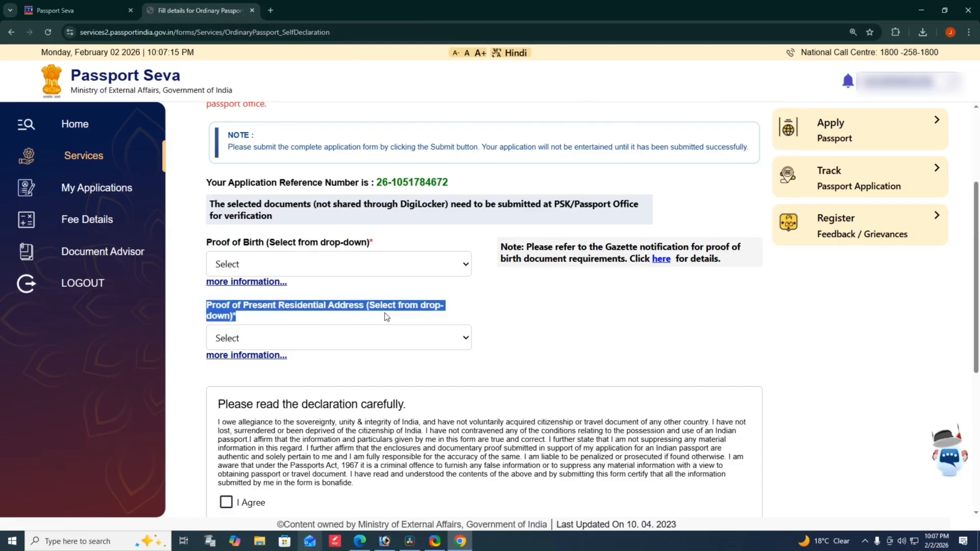
pyautogui.click(522, 318)
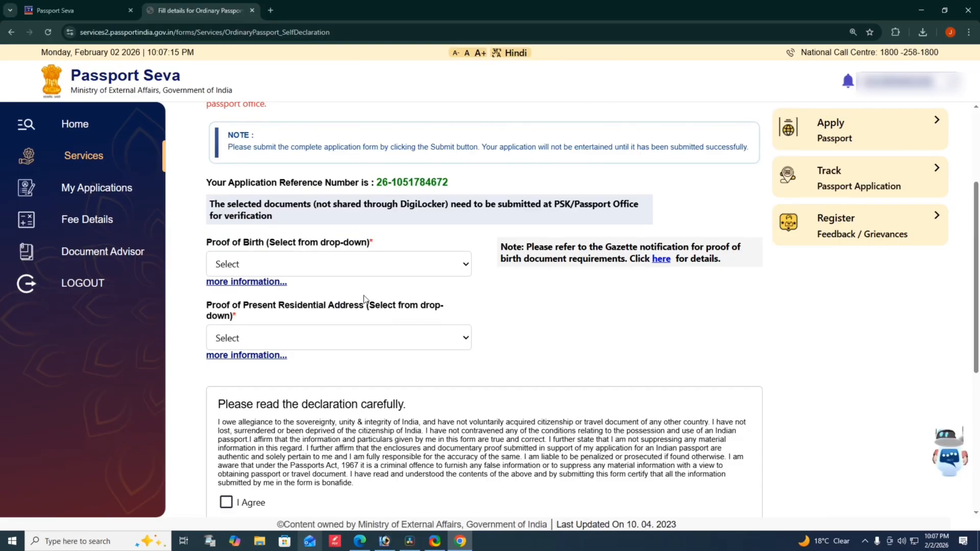
pyautogui.click(308, 273)
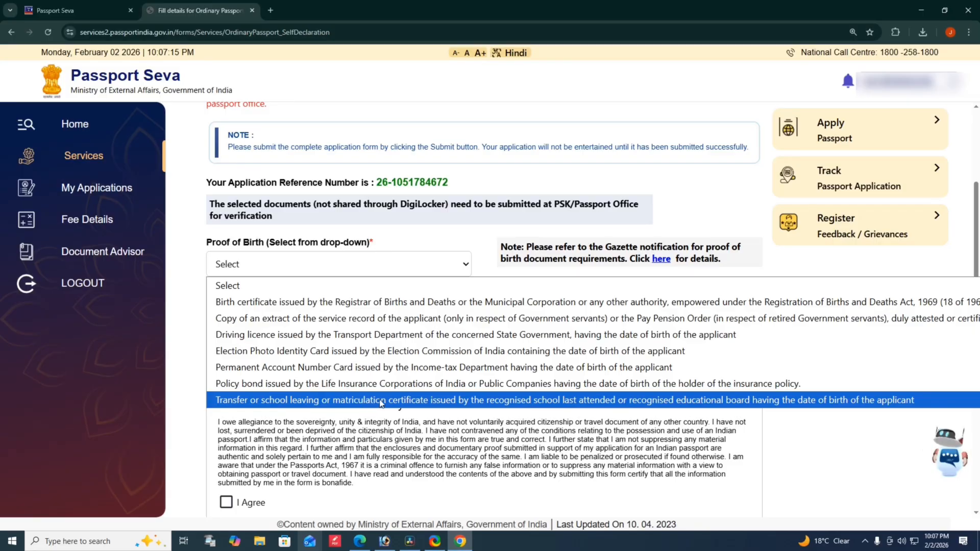
pyautogui.click(384, 400)
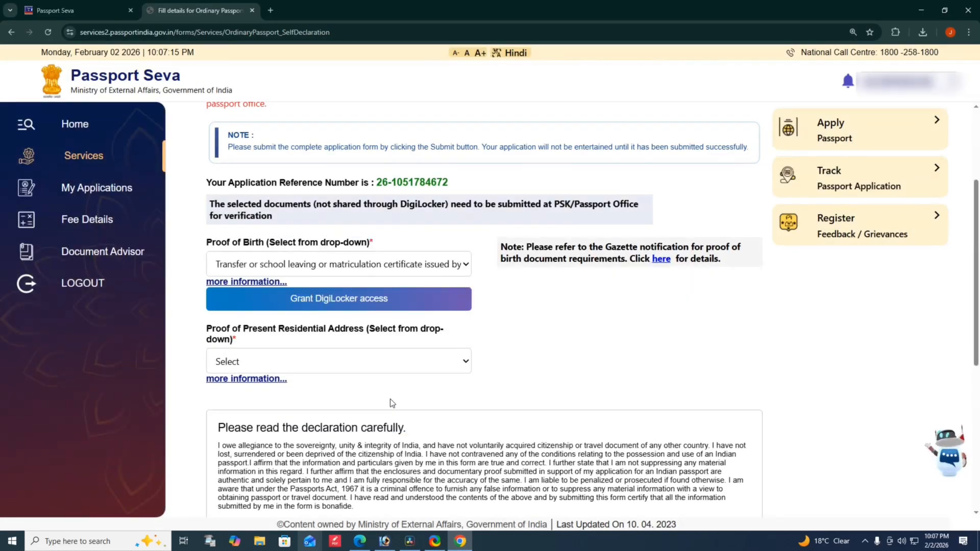
# Step: Choose Aadhaar Card (Address Proof) as the proof of present residential address
pyautogui.moveTo(206, 330); pyautogui.dragTo(354, 330)
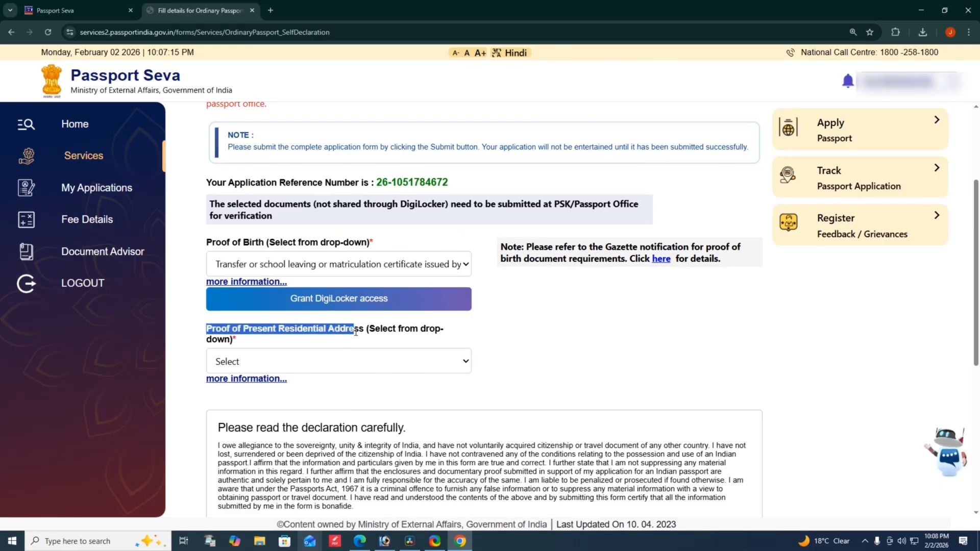
pyautogui.click(329, 367)
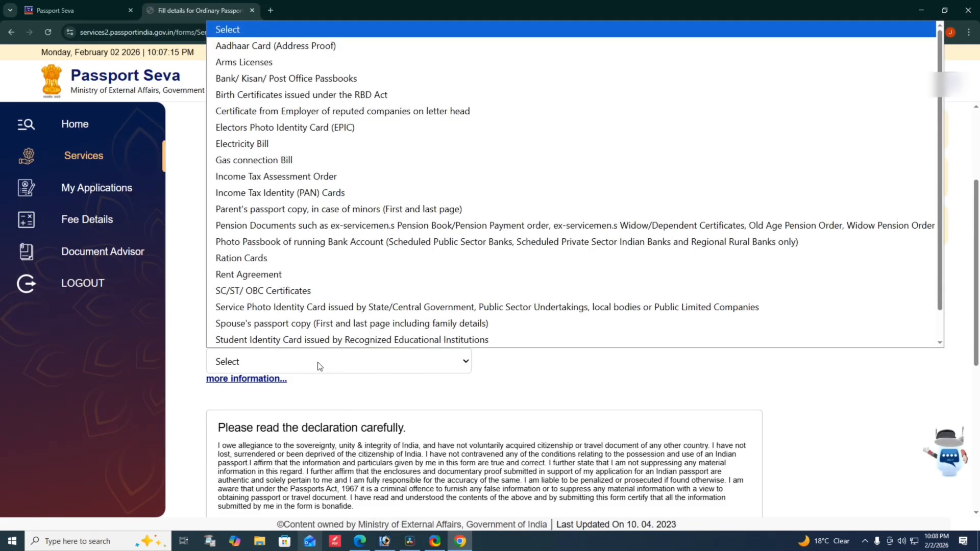
pyautogui.click(273, 46)
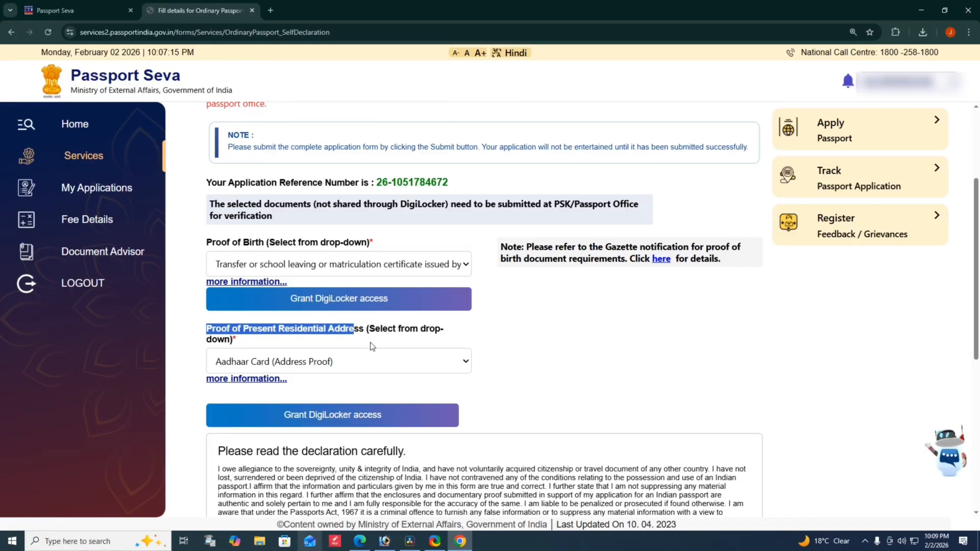
# Step: Agree to the self declaration with CHAPRA as the place, and save the application form
pyautogui.scroll(-5, 371, 347)
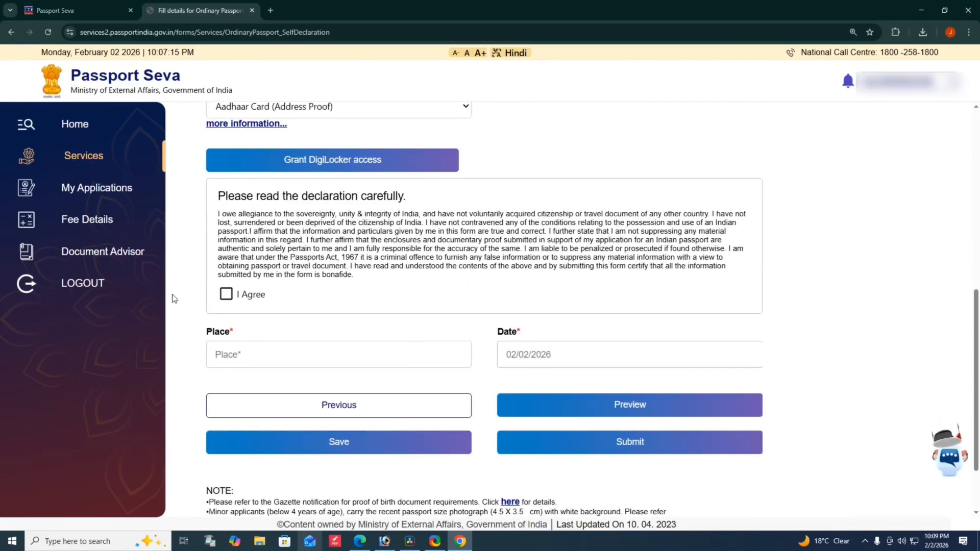
pyautogui.click(226, 296)
pyautogui.click(260, 355)
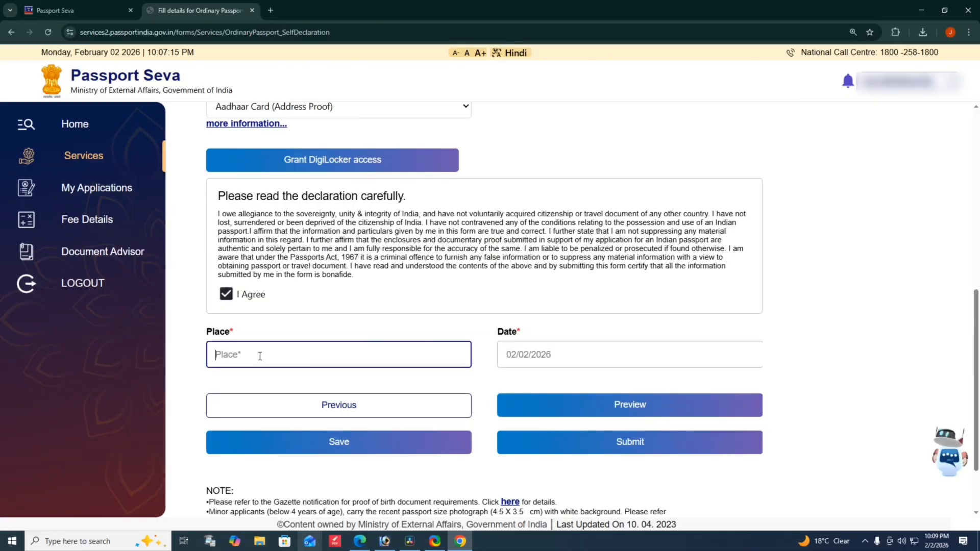
pyautogui.write('CH')
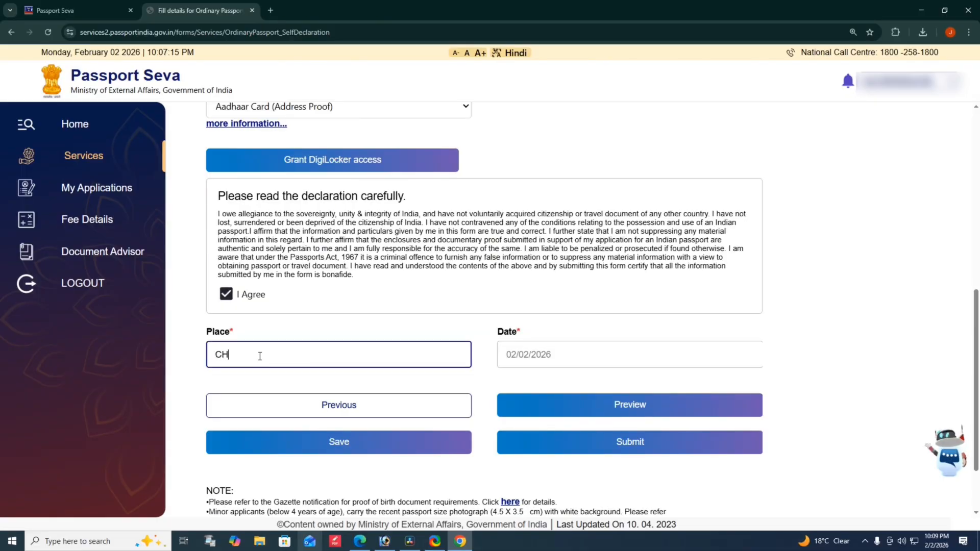
pyautogui.write('APRA')
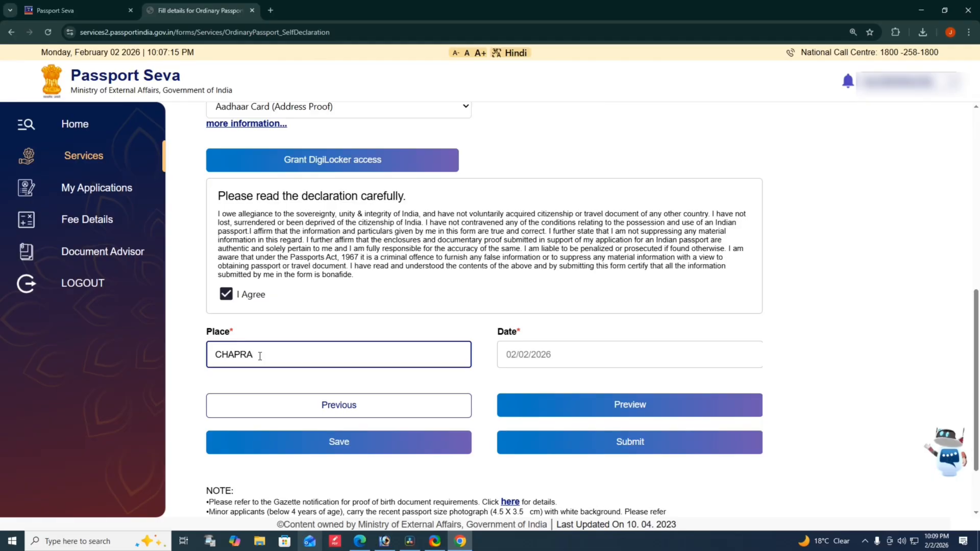
pyautogui.click(349, 442)
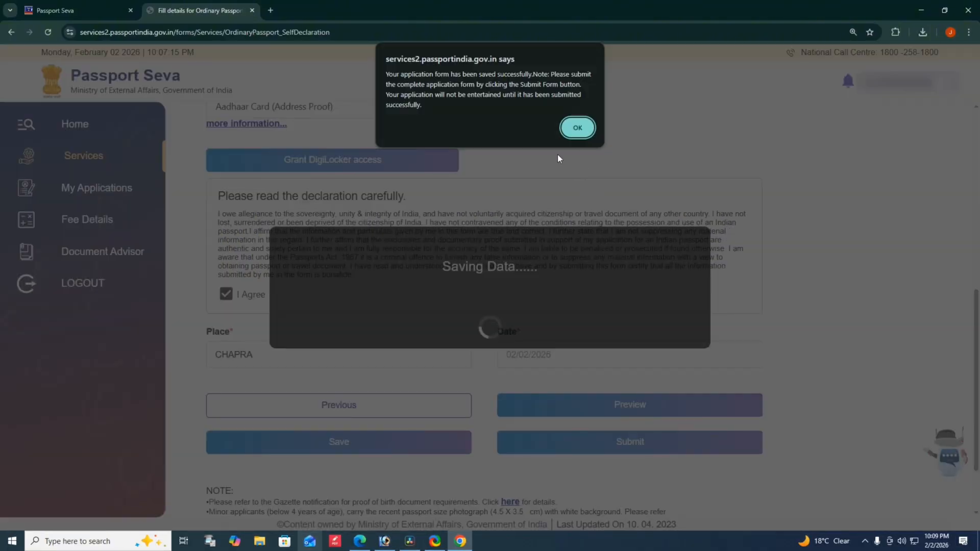
pyautogui.press('Return')
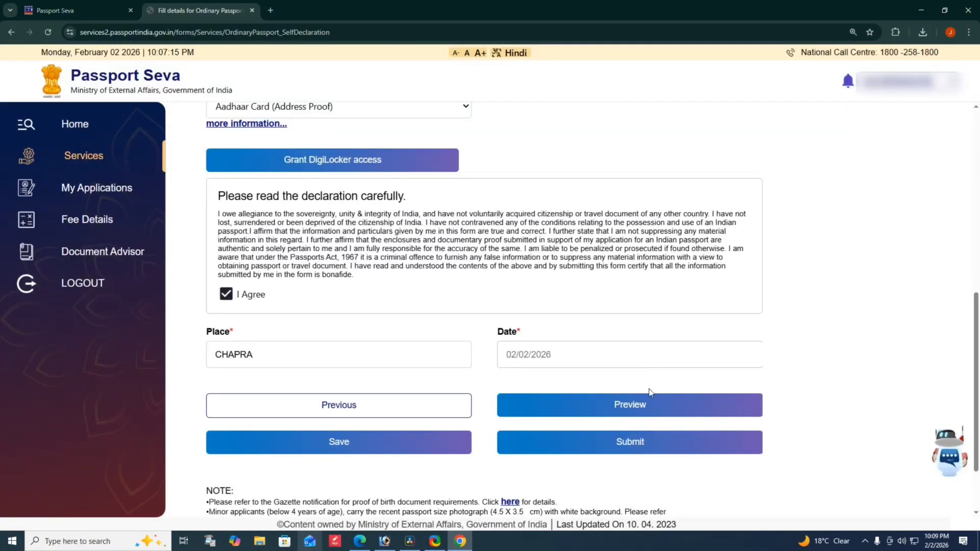
# Step: Review the full application form preview from the service required to the self declaration, and return to details verification
pyautogui.click(602, 406)
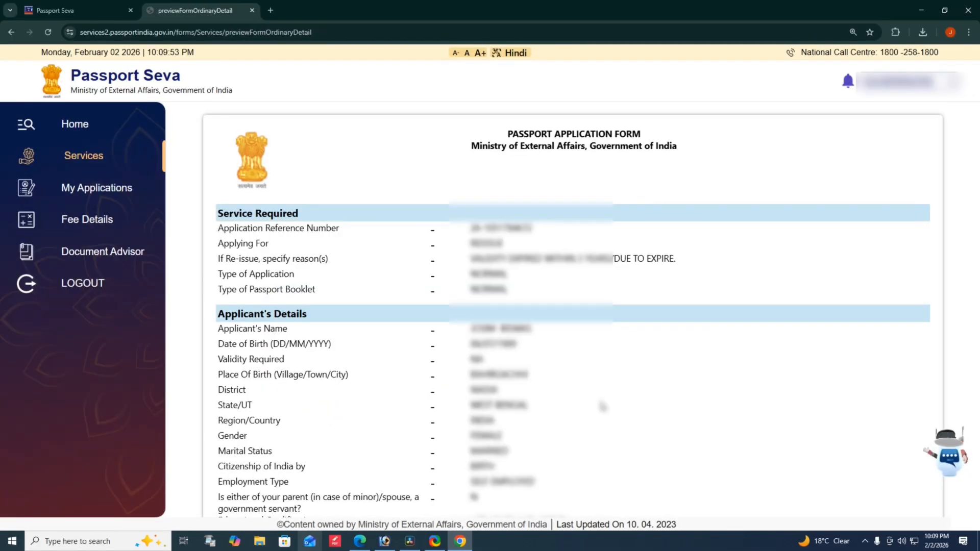
pyautogui.scroll(-3, 602, 405)
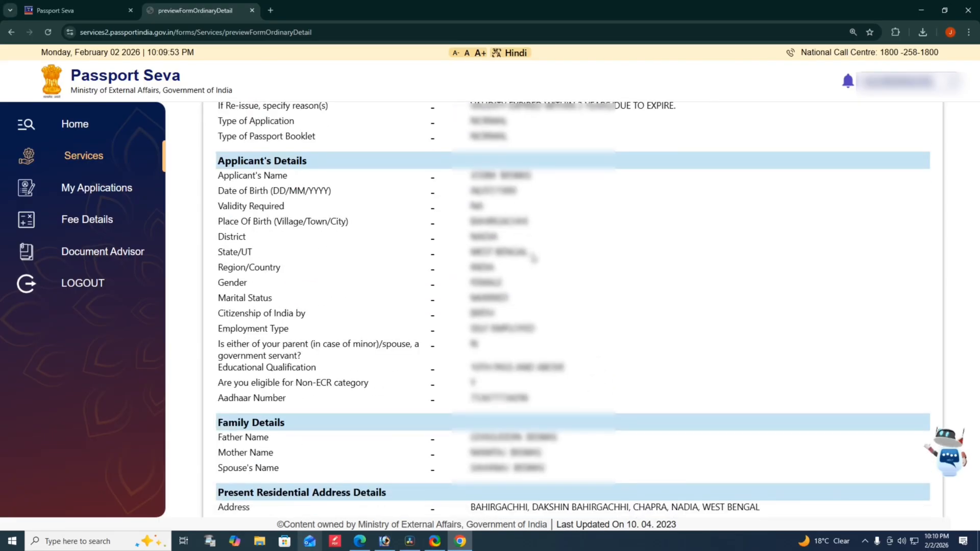
pyautogui.scroll(-3, 533, 259)
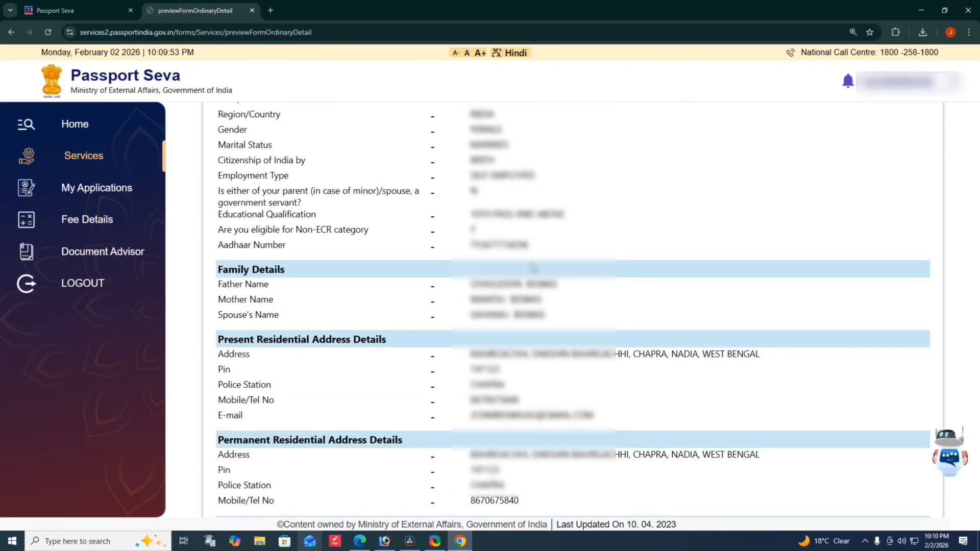
pyautogui.scroll(-6, 534, 266)
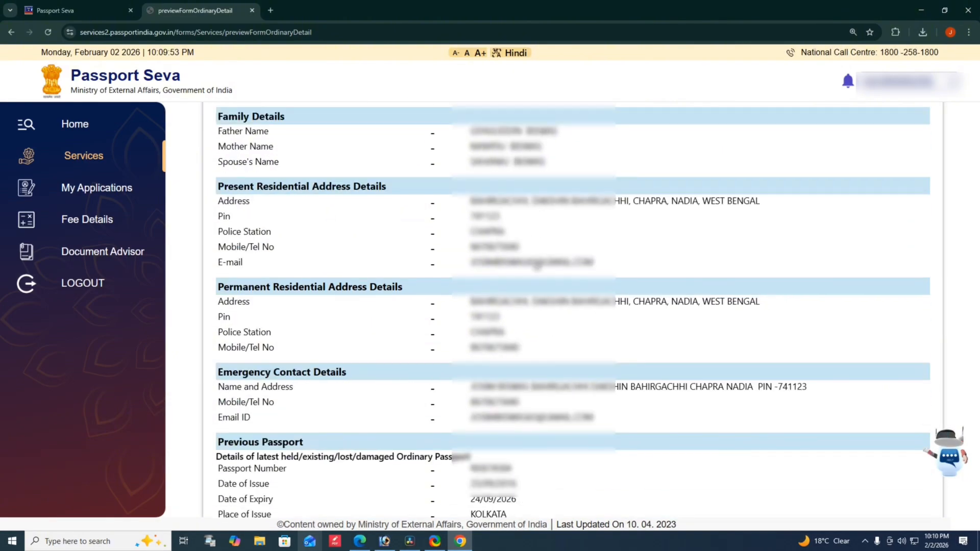
pyautogui.scroll(-3, 535, 263)
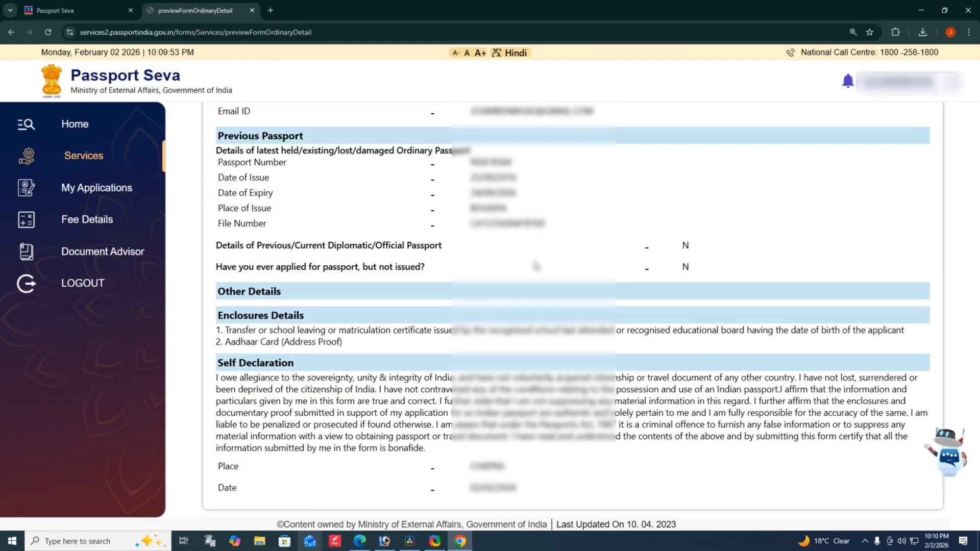
pyautogui.scroll(-2, 536, 266)
pyautogui.click(630, 474)
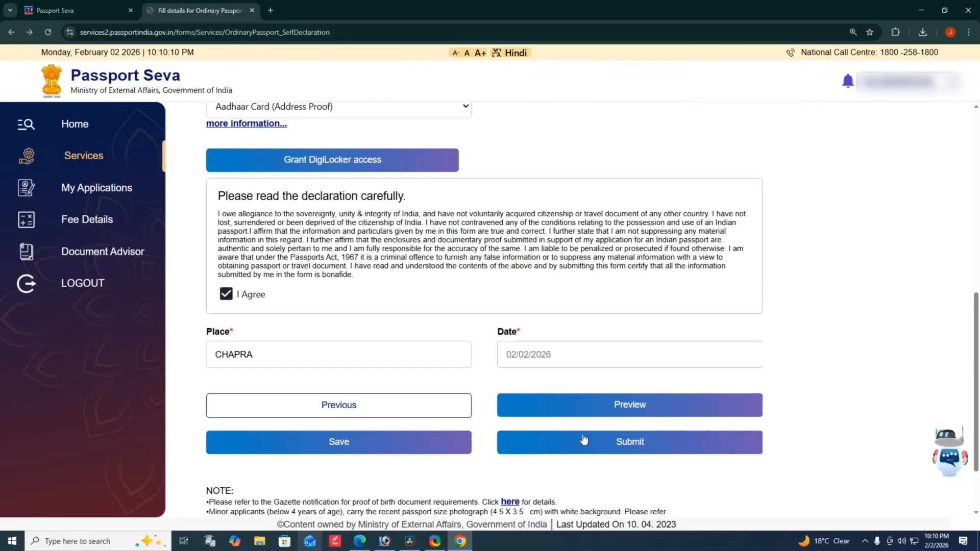
# Step: Submit the application form and proceed to payment and appointment scheduling
pyautogui.click(636, 443)
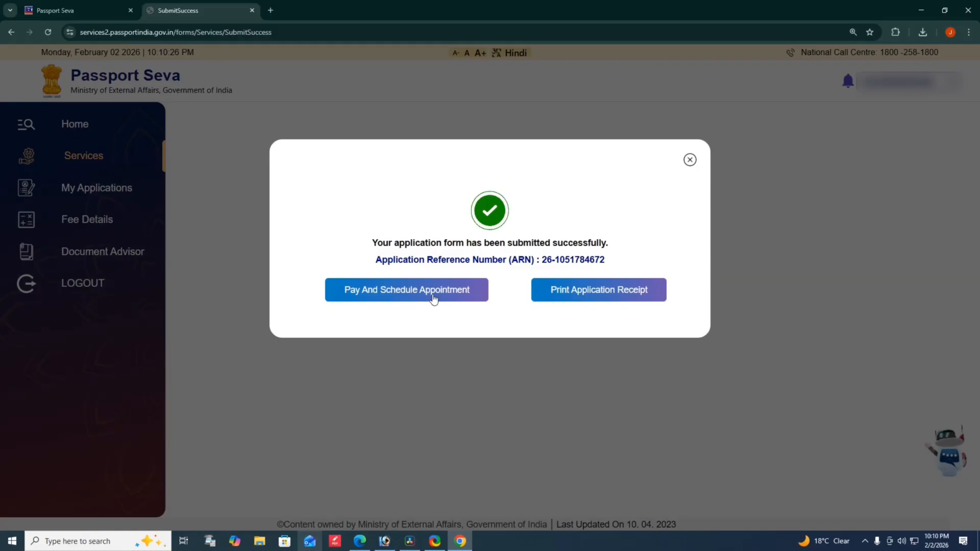
pyautogui.click(391, 292)
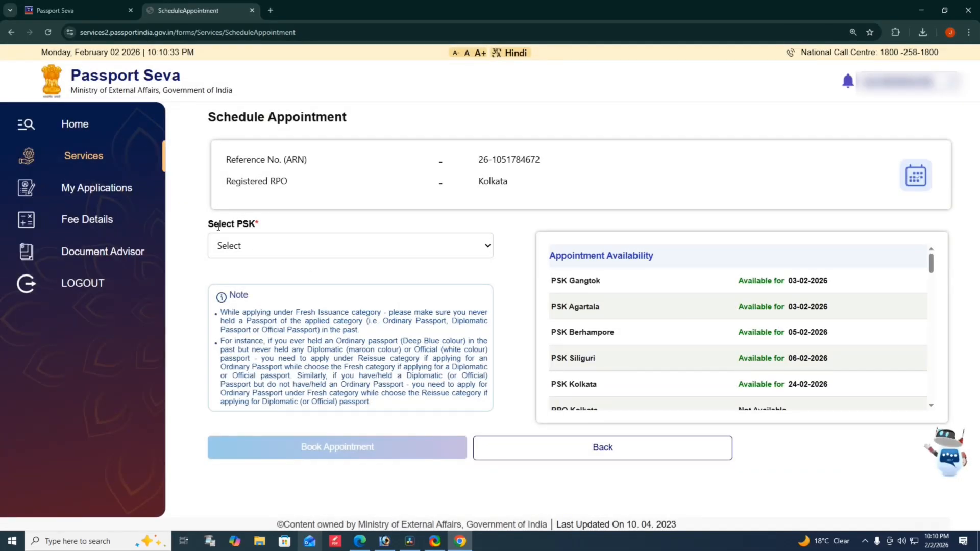
# Step: Choose POPSK Krishnanagar as the appointment location and confirm it
pyautogui.moveTo(200, 225); pyautogui.dragTo(281, 226)
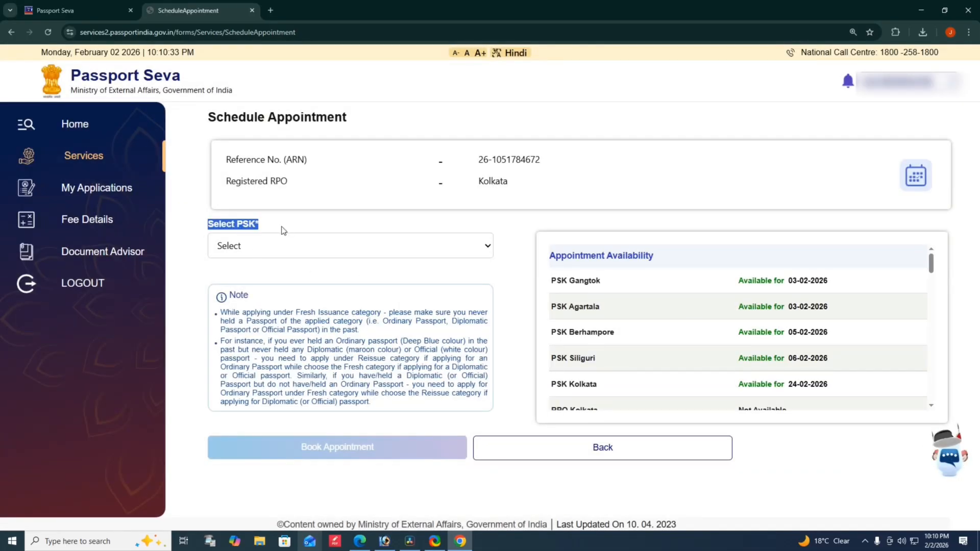
pyautogui.click(296, 255)
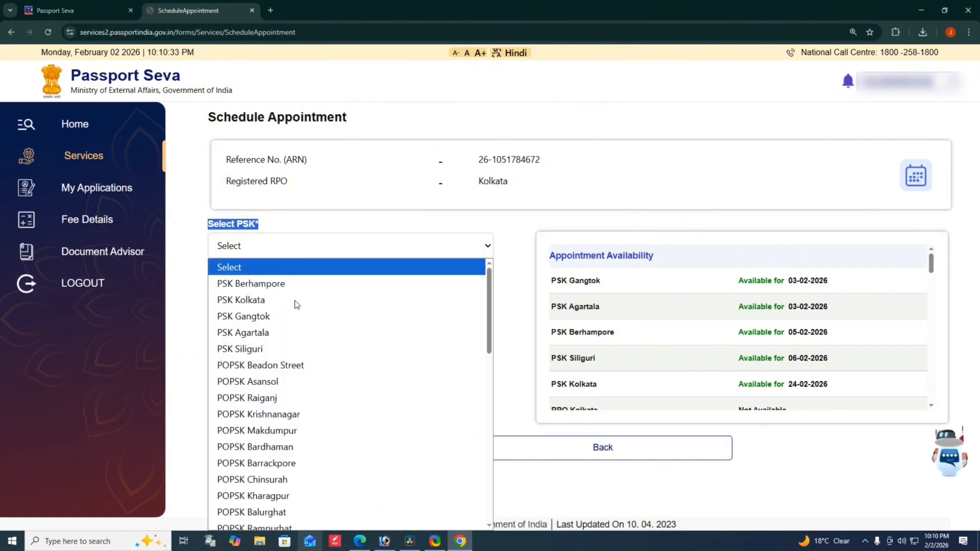
pyautogui.scroll(-10, 323, 332)
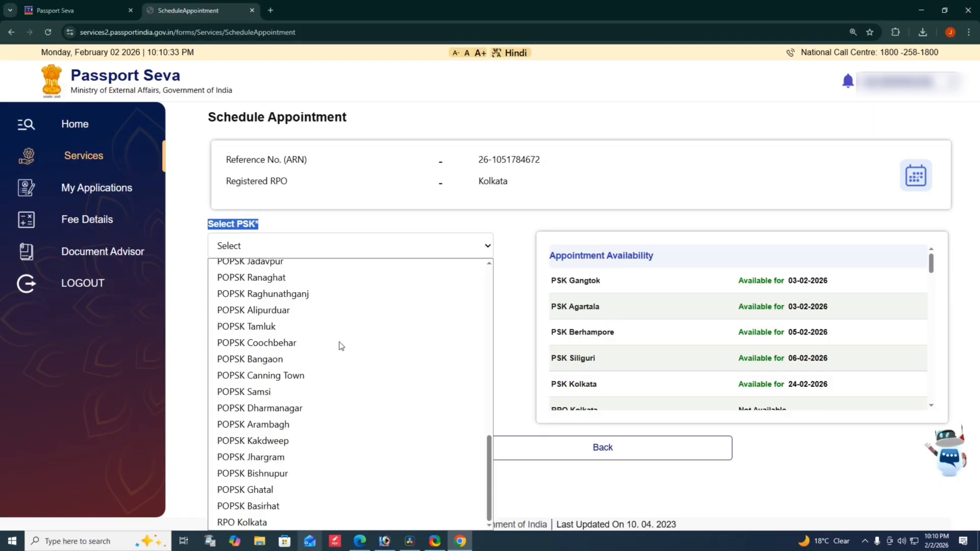
pyautogui.scroll(6, 328, 401)
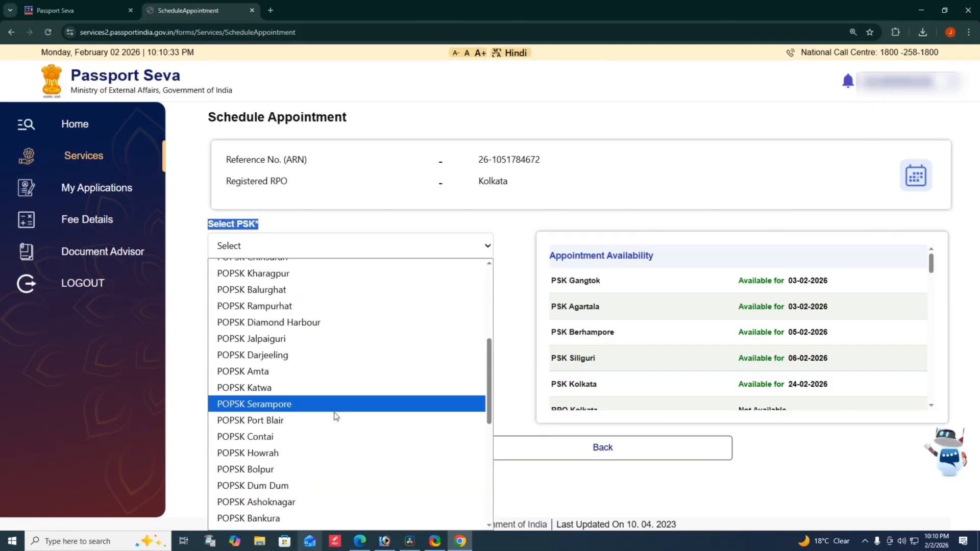
pyautogui.scroll(4, 333, 412)
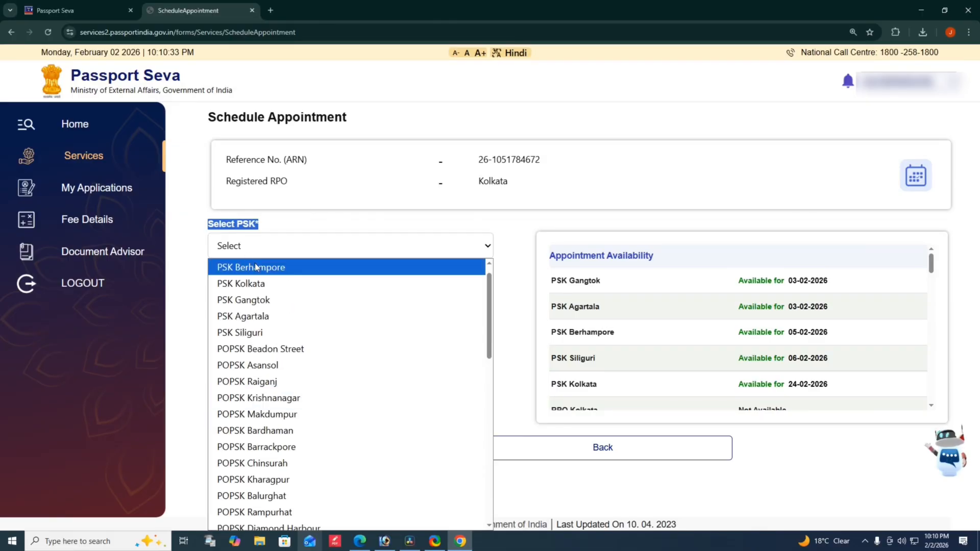
pyautogui.click(294, 404)
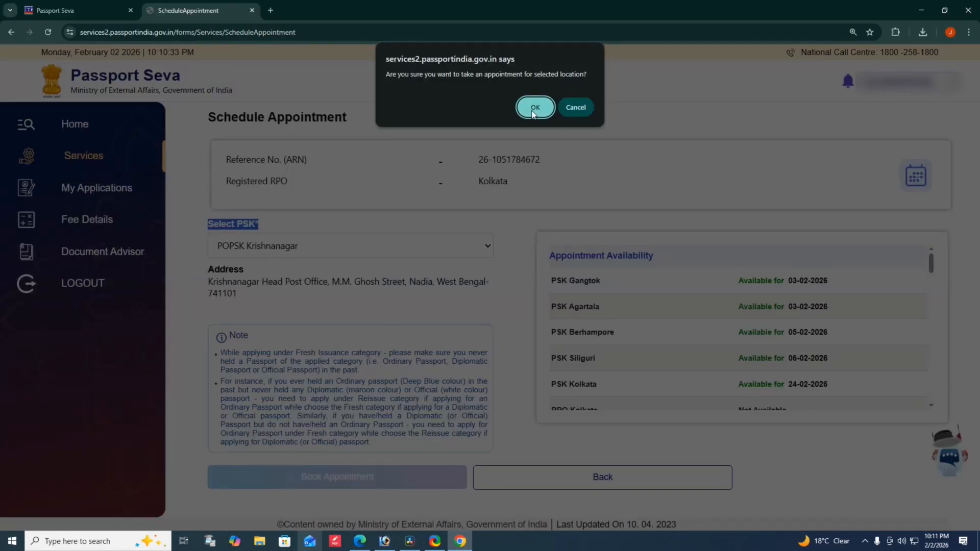
pyautogui.click(531, 107)
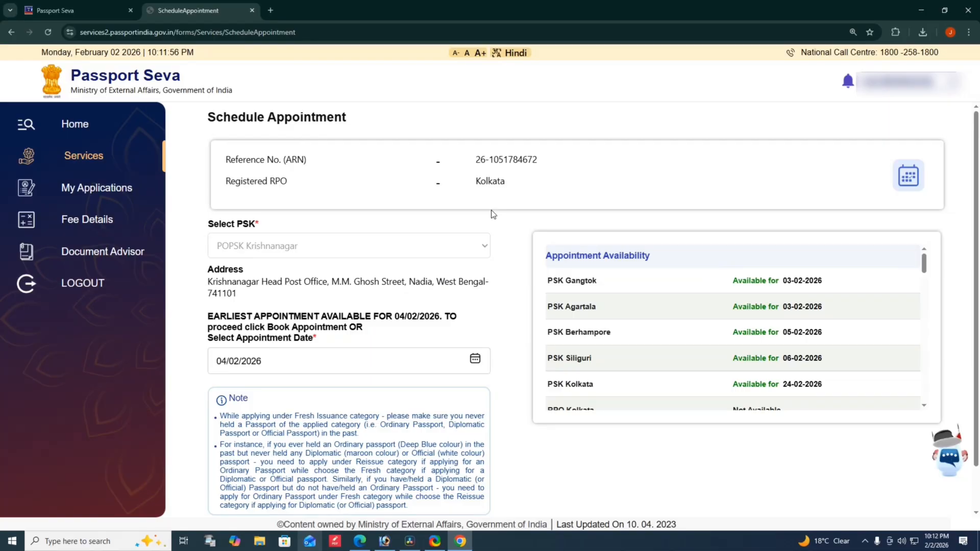
# Step: Set the appointment date to 04/02/2026 from the available February 2026 dates
pyautogui.click(475, 364)
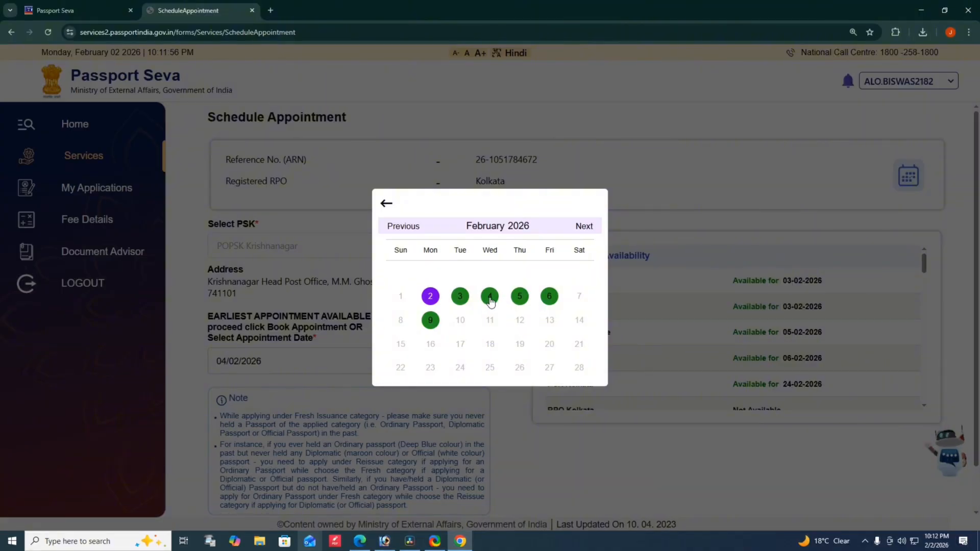
pyautogui.click(490, 298)
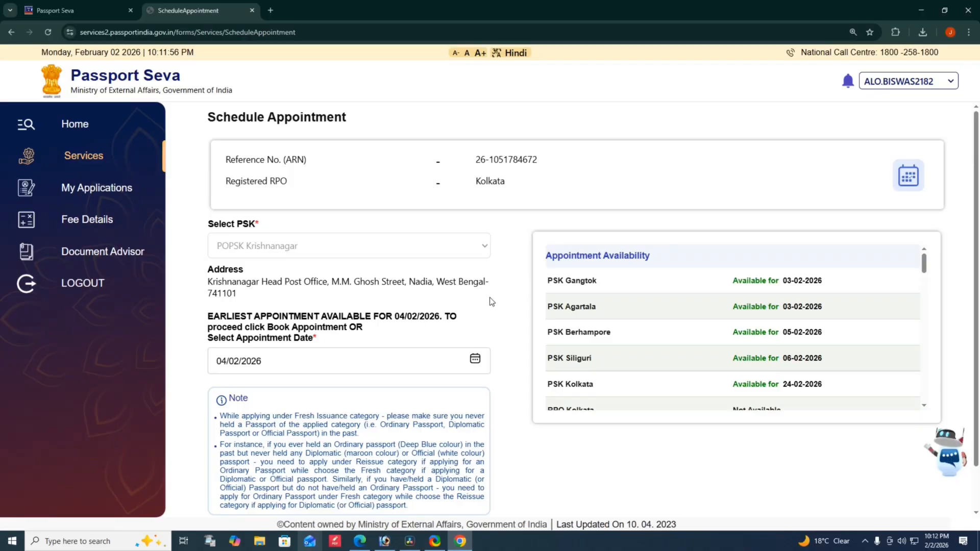
# Step: Proceed to payment for the selected appointment and confirm taking it at the chosen location
pyautogui.scroll(-1, 444, 296)
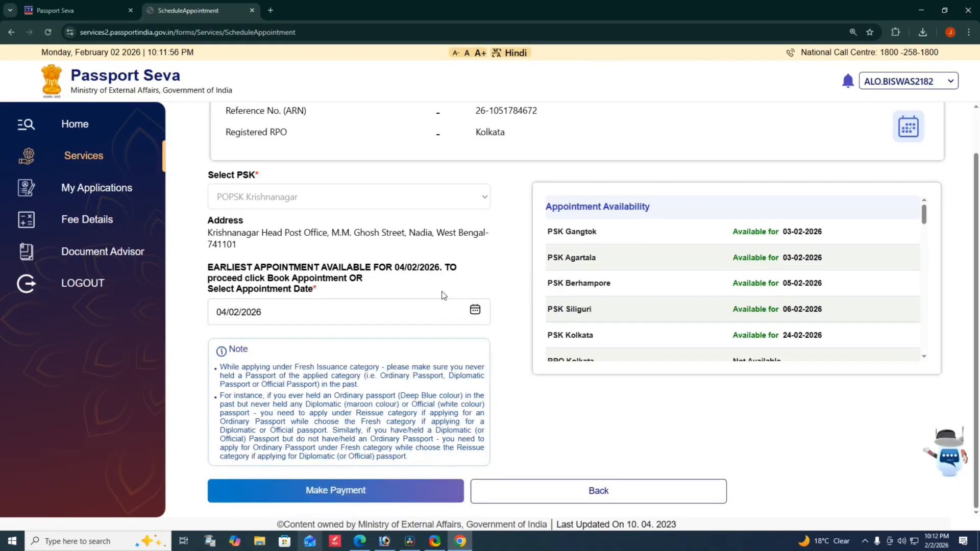
pyautogui.click(315, 489)
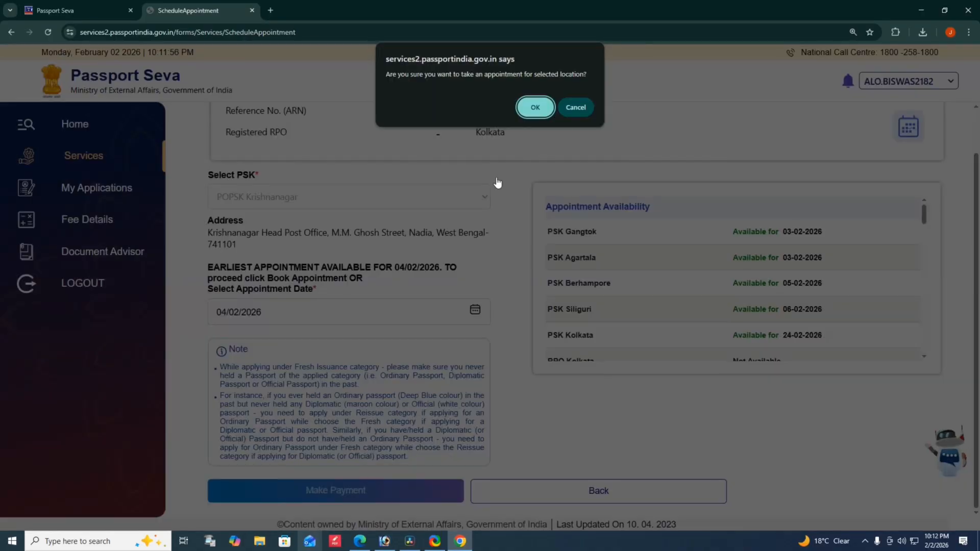
pyautogui.click(532, 107)
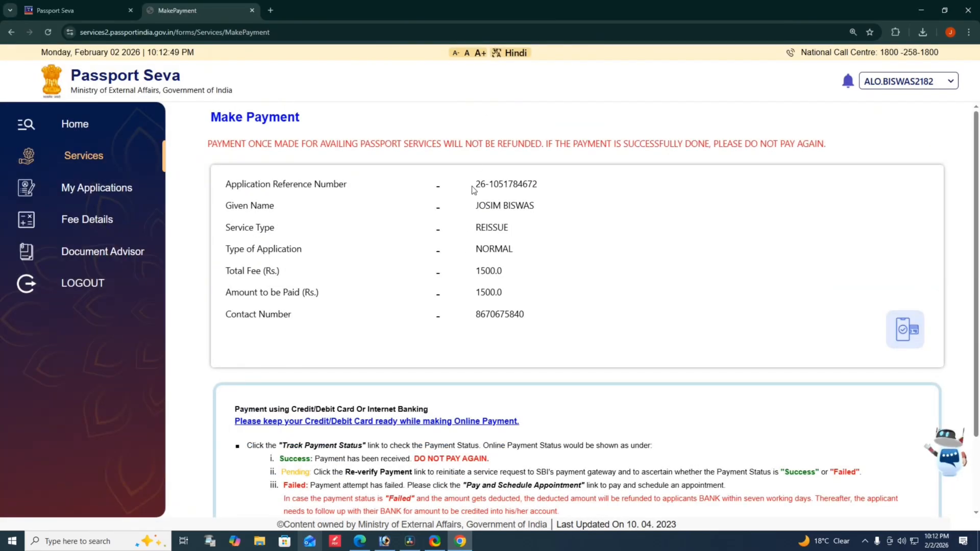
# Step: Review the application and fee details on the payment page and proceed to pay online
pyautogui.moveTo(475, 183); pyautogui.dragTo(505, 314)
pyautogui.click(588, 258)
pyautogui.moveTo(476, 271); pyautogui.dragTo(584, 322)
pyautogui.click(562, 309)
pyautogui.click(586, 325)
pyautogui.scroll(-3, 587, 325)
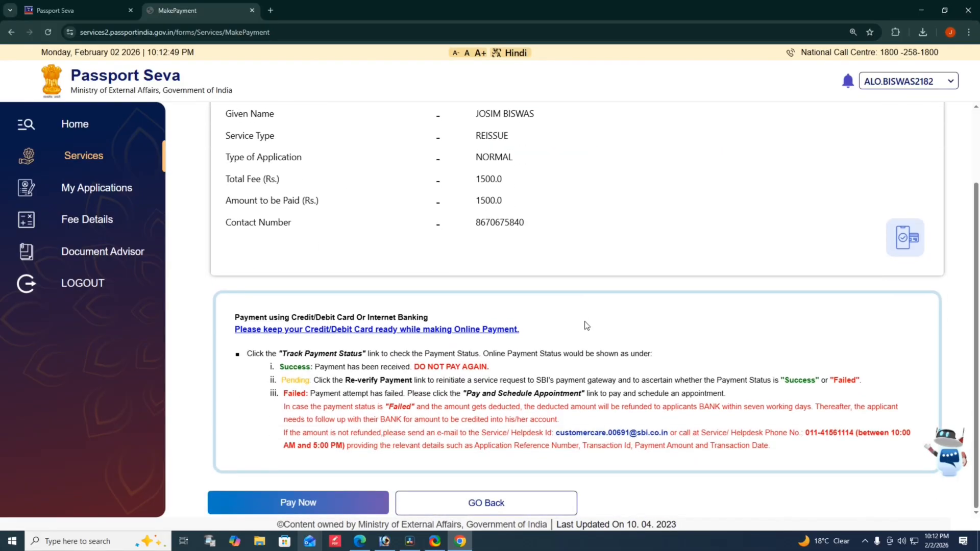
pyautogui.click(294, 504)
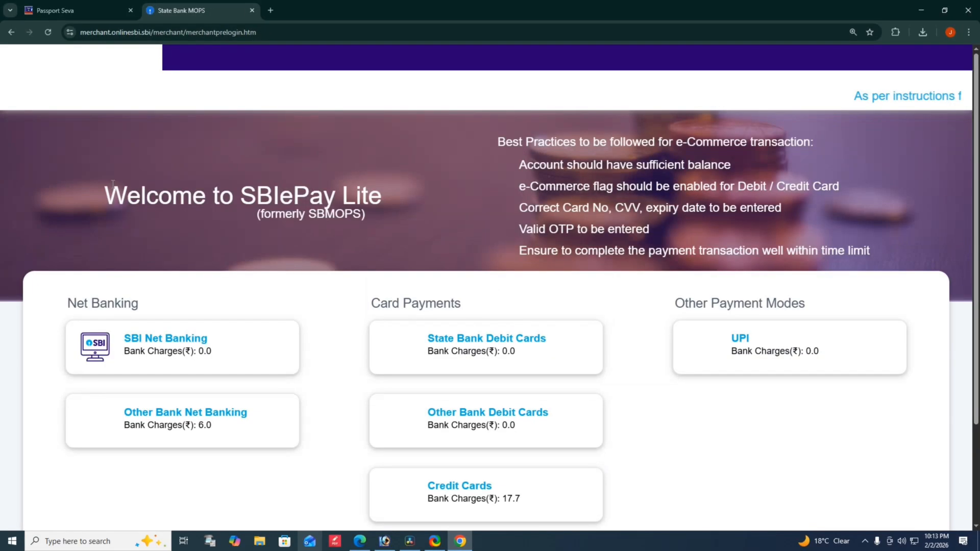
# Step: Choose UPI with the QR code option as the payment mode, confirm it and bring up the payment QR code
pyautogui.scroll(-1, 188, 220)
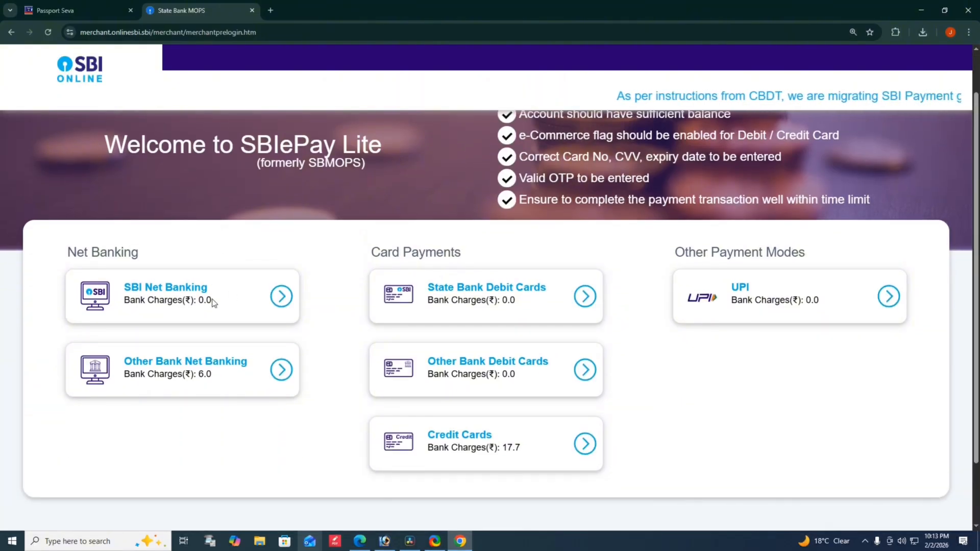
pyautogui.click(888, 296)
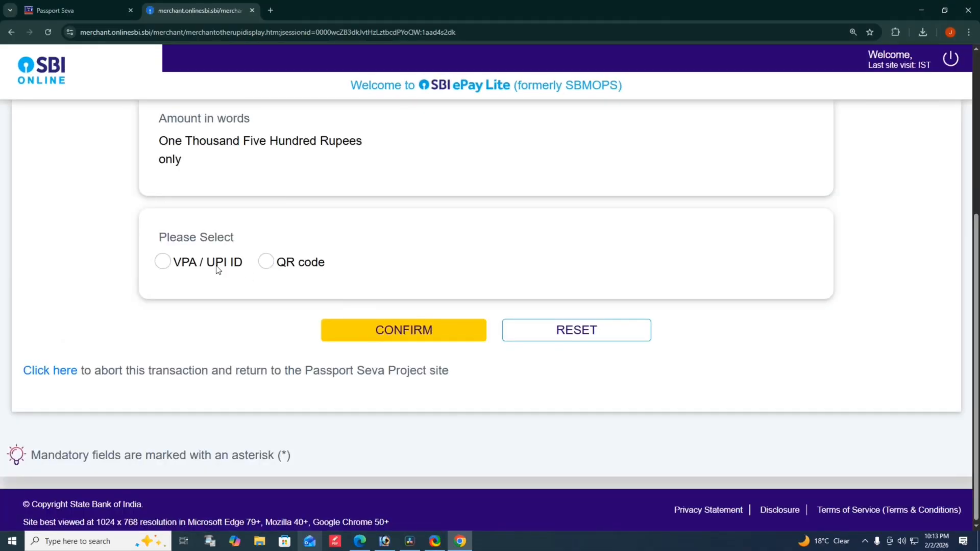
pyautogui.click(265, 261)
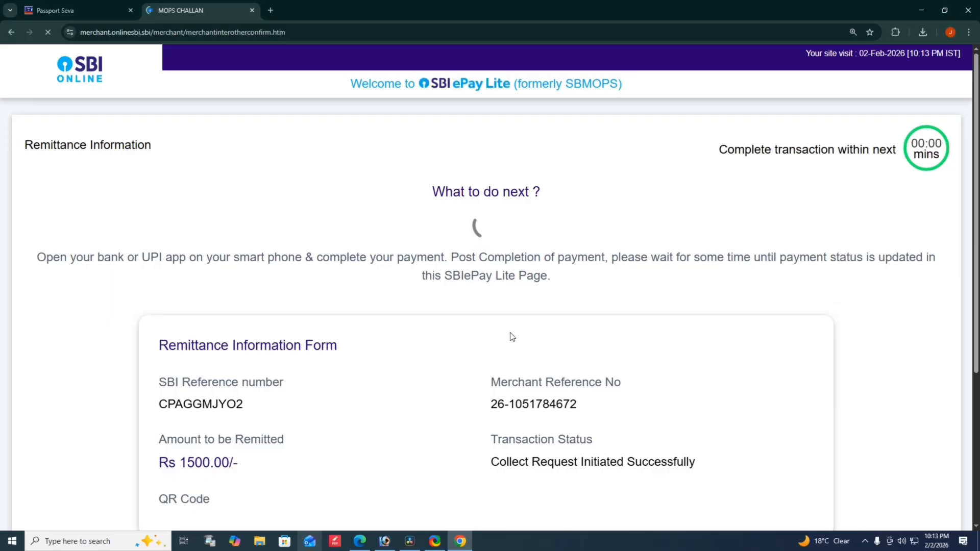
pyautogui.scroll(-7, 509, 334)
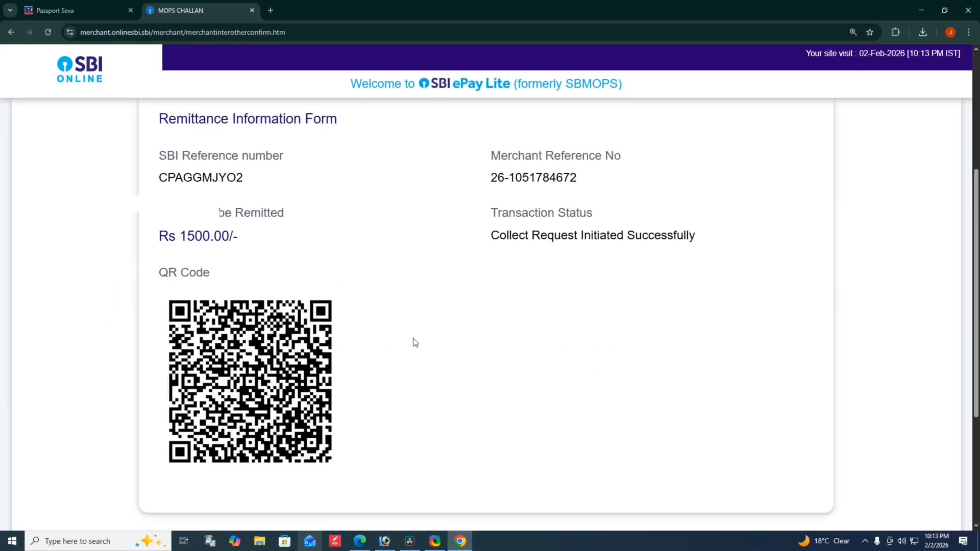
pyautogui.scroll(-3, 415, 342)
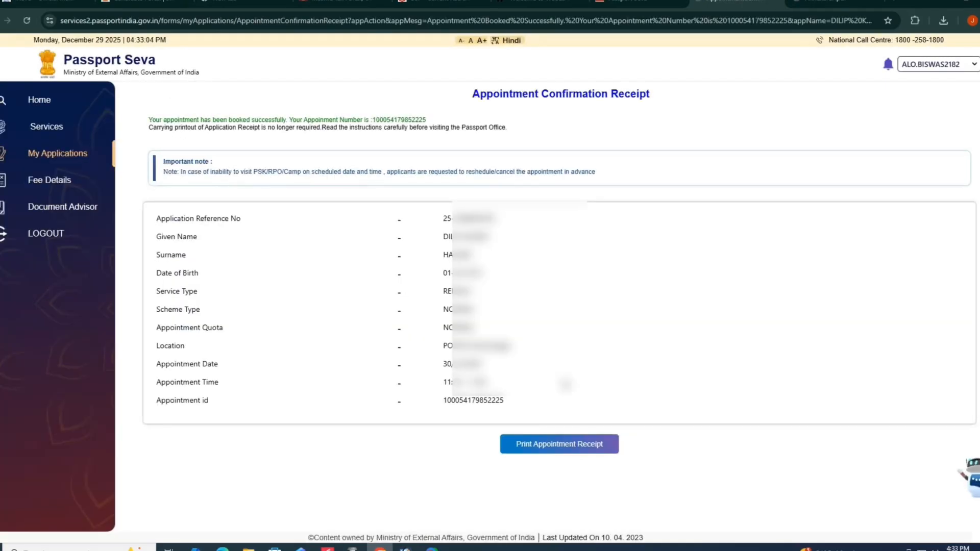
# Step: Open the printable application receipt from the appointment confirmation and download it
pyautogui.click(536, 447)
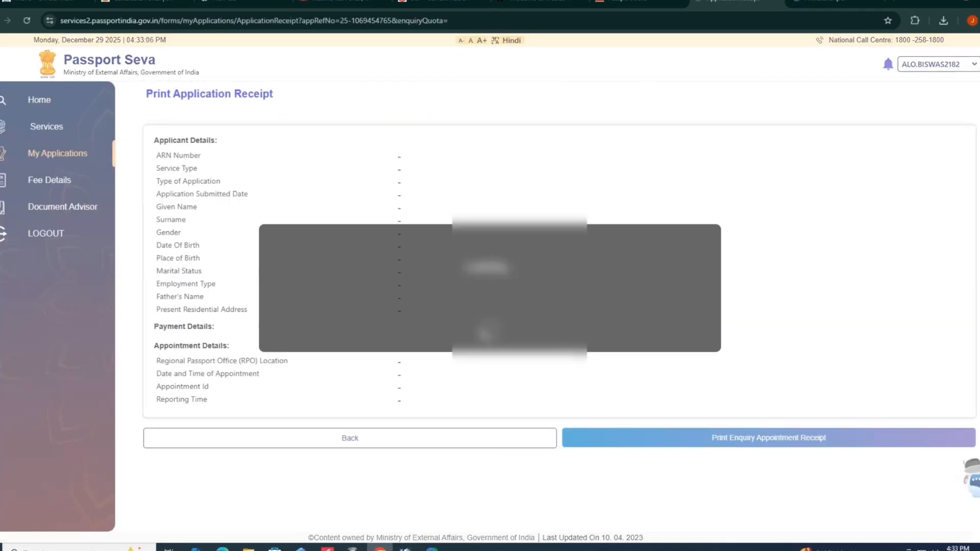
pyautogui.click(796, 515)
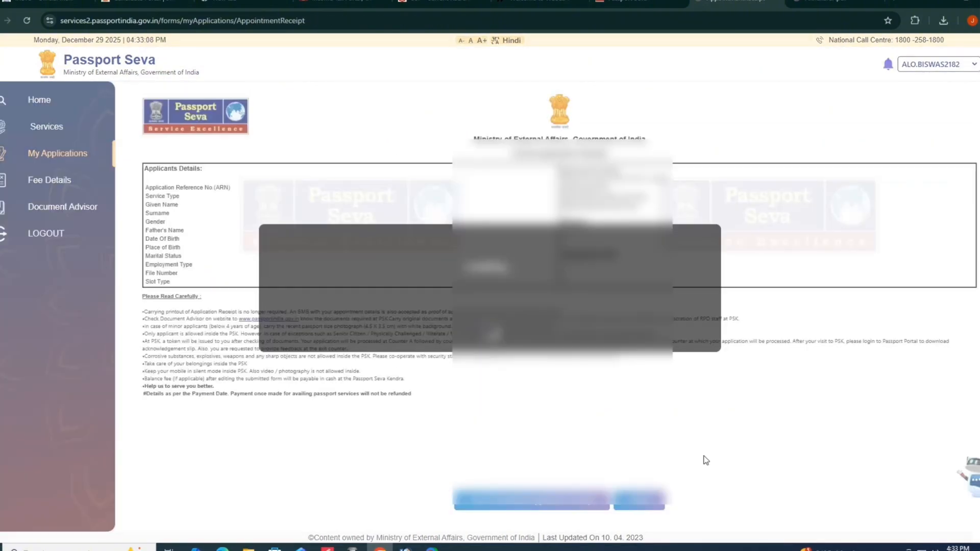
pyautogui.scroll(-15, 584, 437)
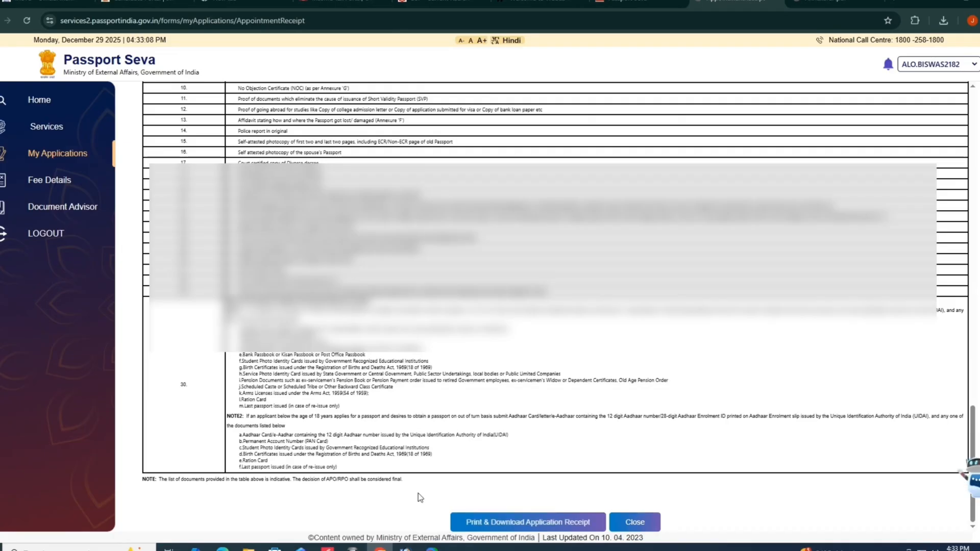
pyautogui.click(490, 520)
# Step: Open the downloaded Online Application Receipt PDF from the browser's downloads
pyautogui.scroll(20, 573, 363)
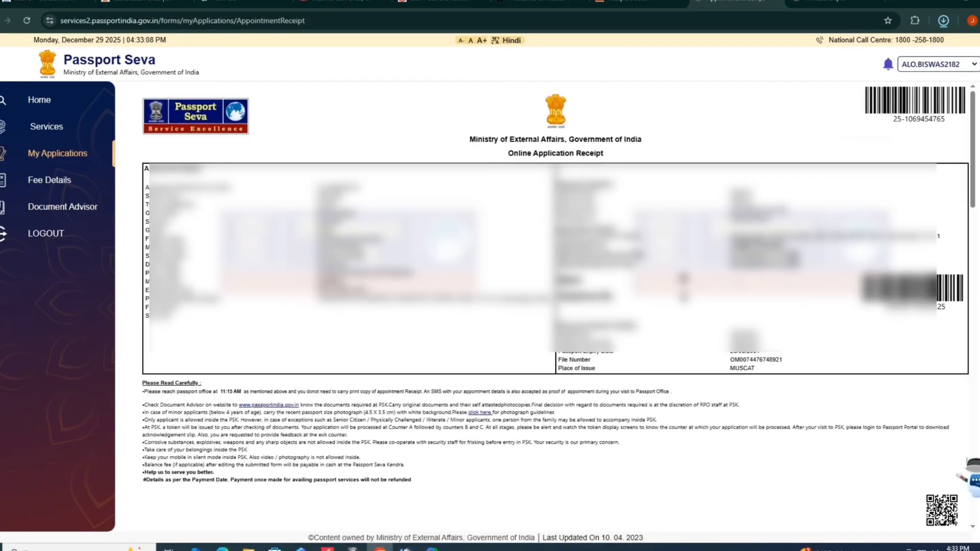
pyautogui.click(942, 26)
pyautogui.click(849, 75)
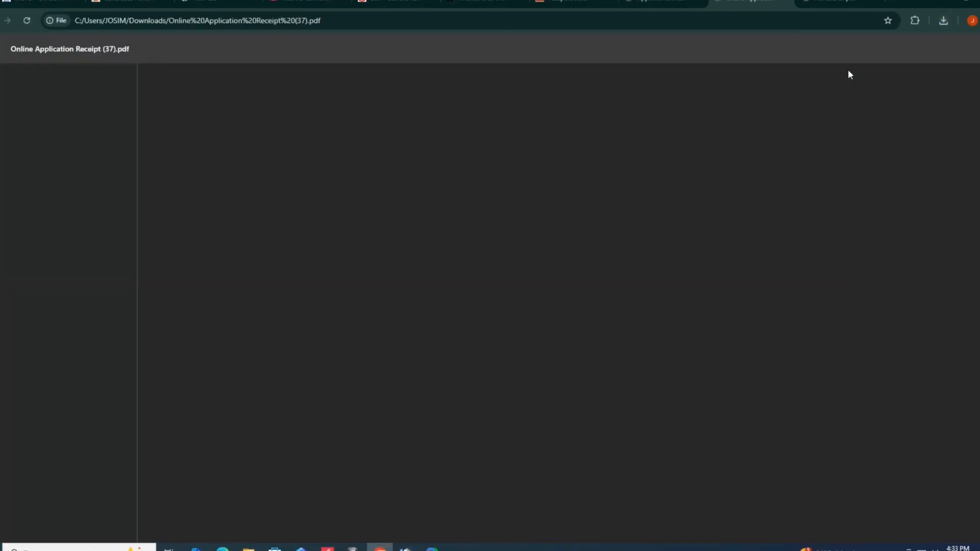